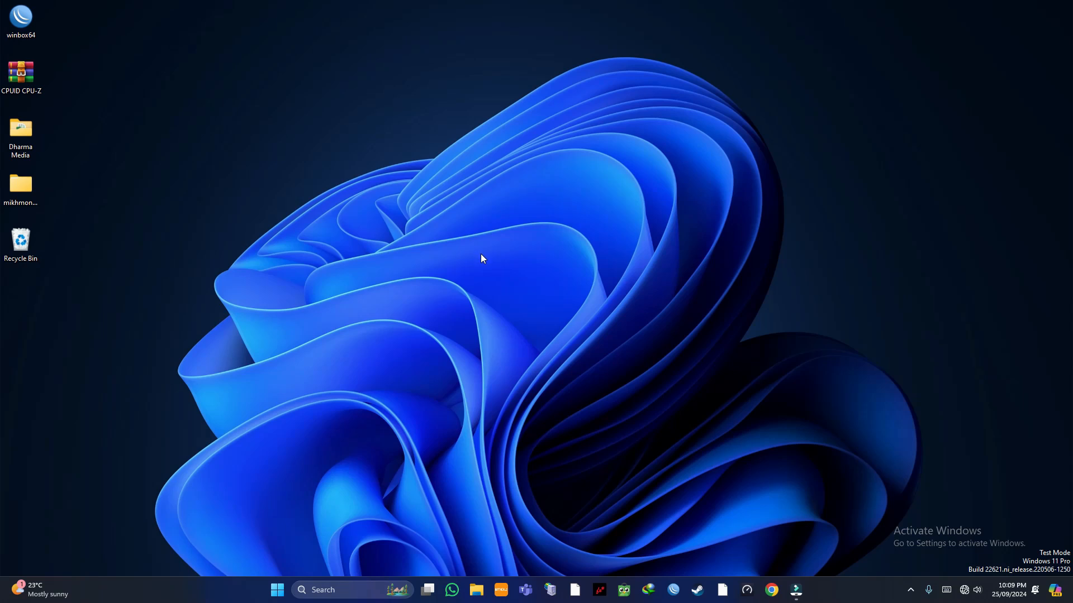
Step: Connect WinBox to the MikroTik hEX found in Neighbors and dismiss the expired-password prompt
click(674, 590)
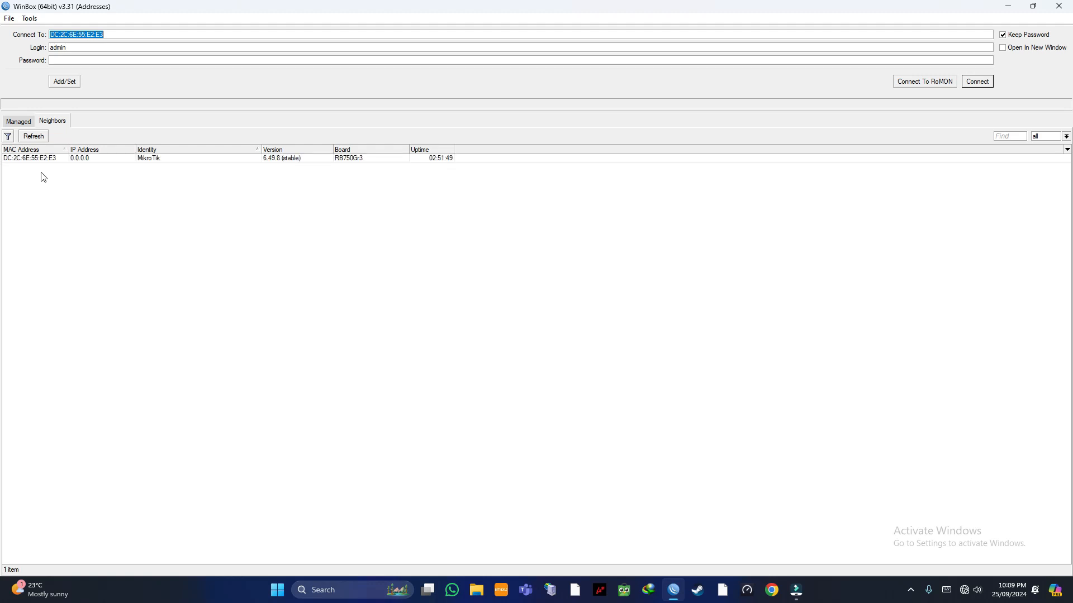
click(34, 137)
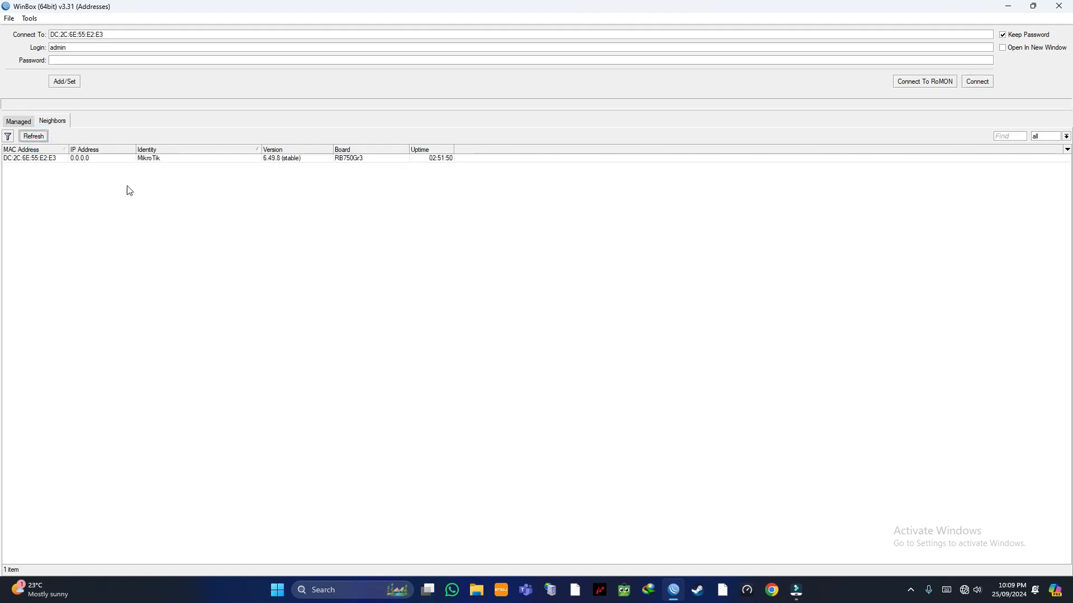
click(40, 137)
click(46, 160)
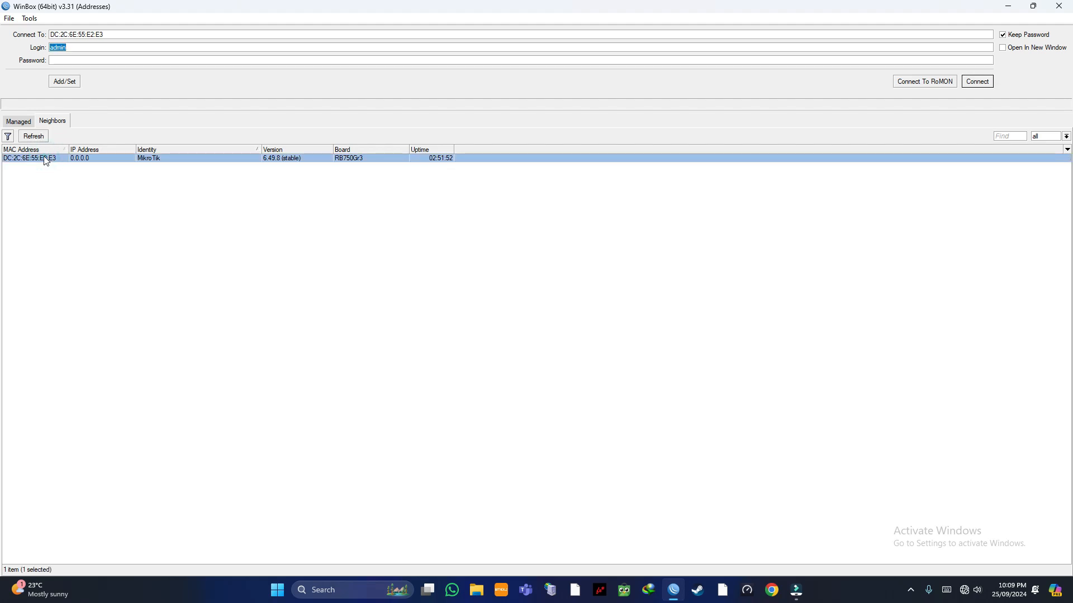
click(979, 82)
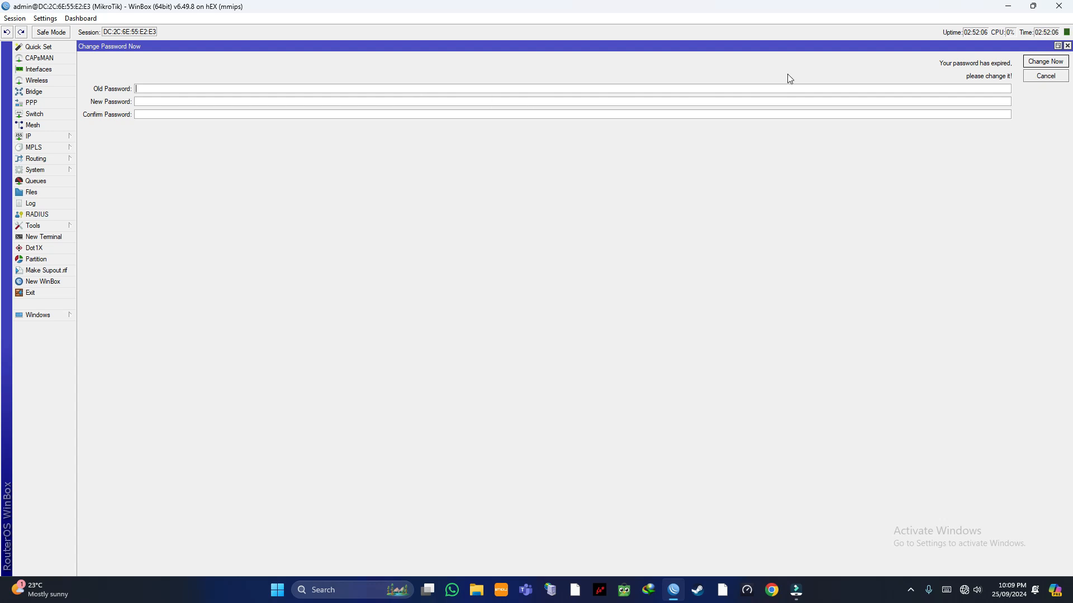
click(1067, 45)
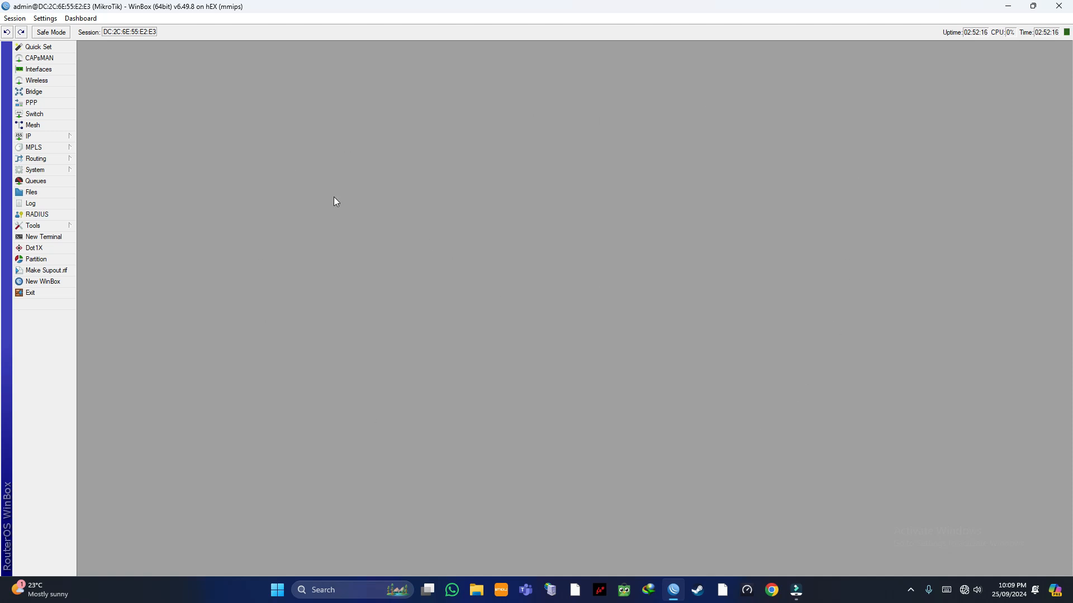
Step: Rename interface ether1 to ether1_ISP
click(59, 71)
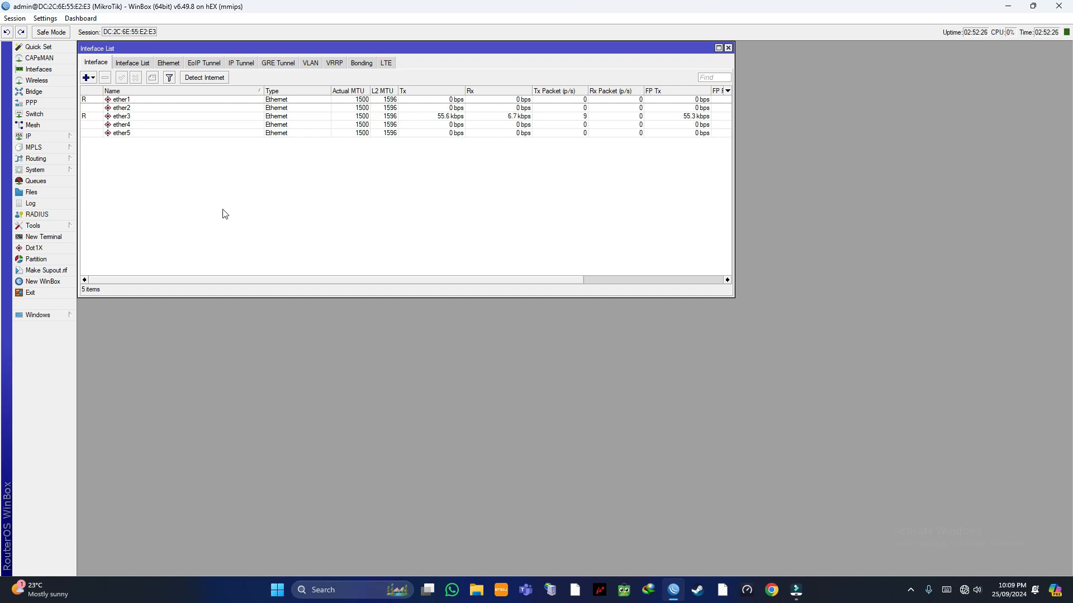
double_click(155, 101)
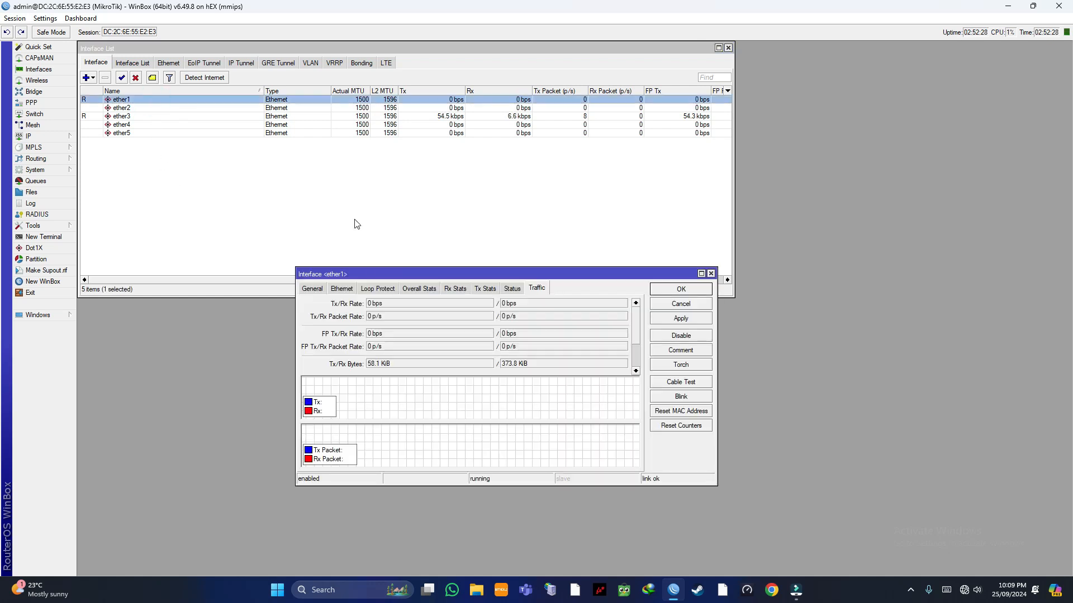
click(342, 288)
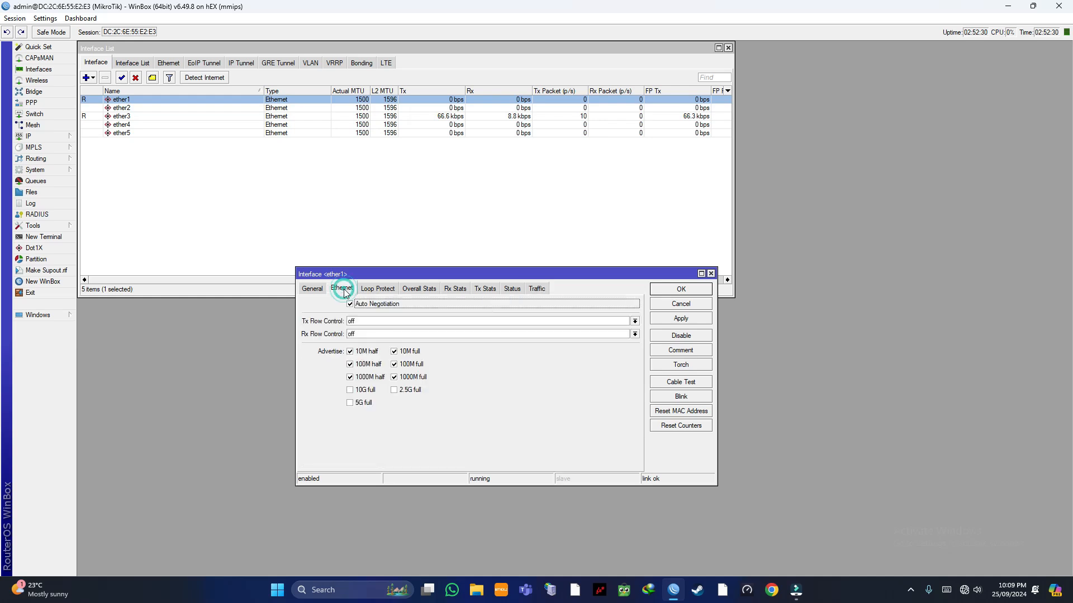
click(312, 289)
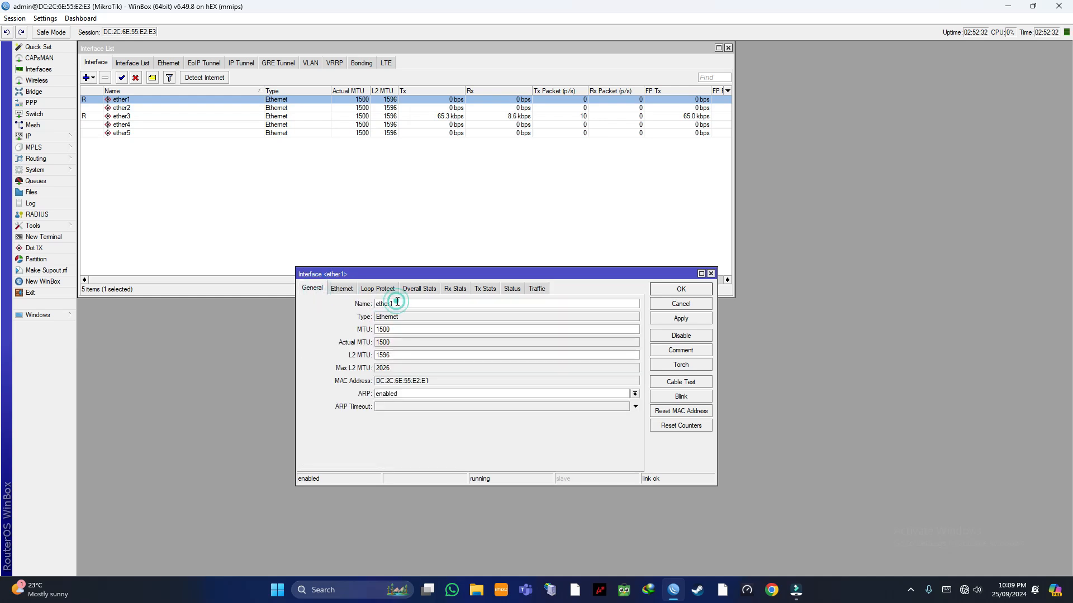
text(_ISP)
click(680, 319)
click(681, 289)
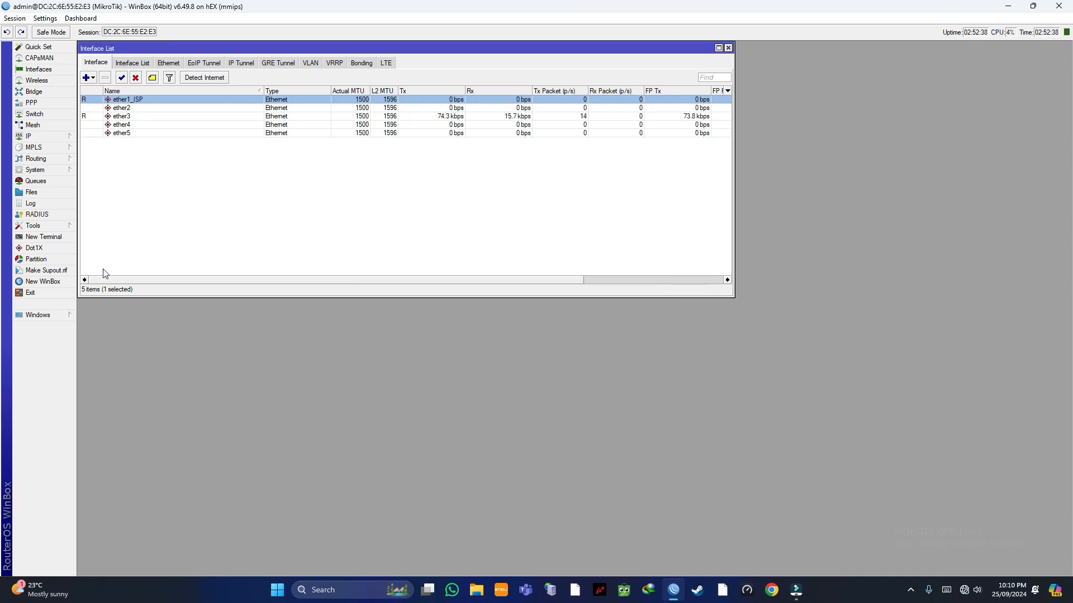
Step: Rename interface ether3 to ether3_Hotspot+PPPoE
double_click(154, 117)
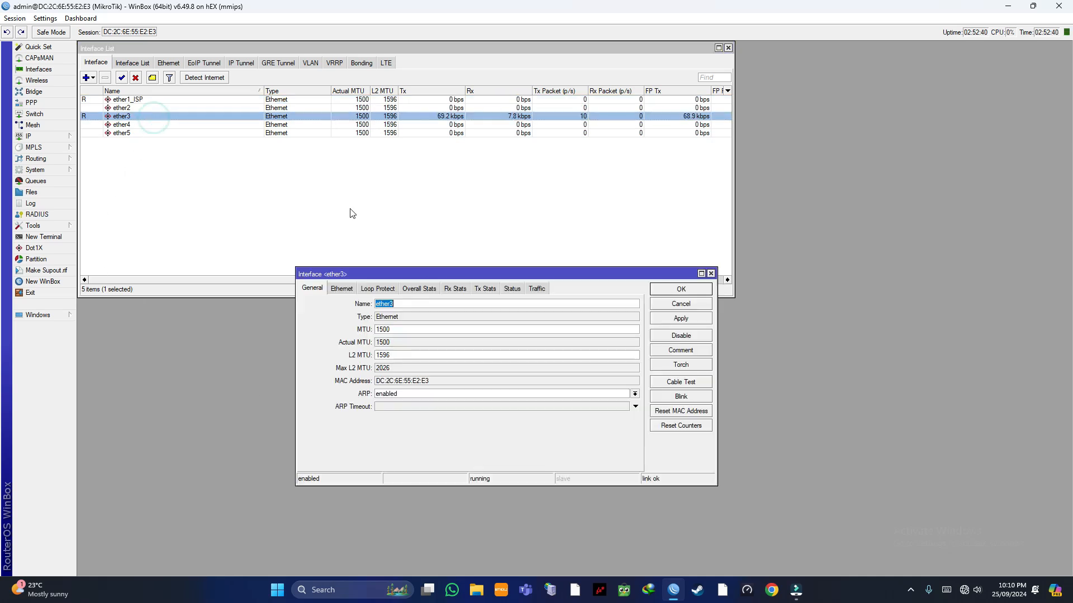
click(415, 301)
text(_Hotspot+PPPoE)
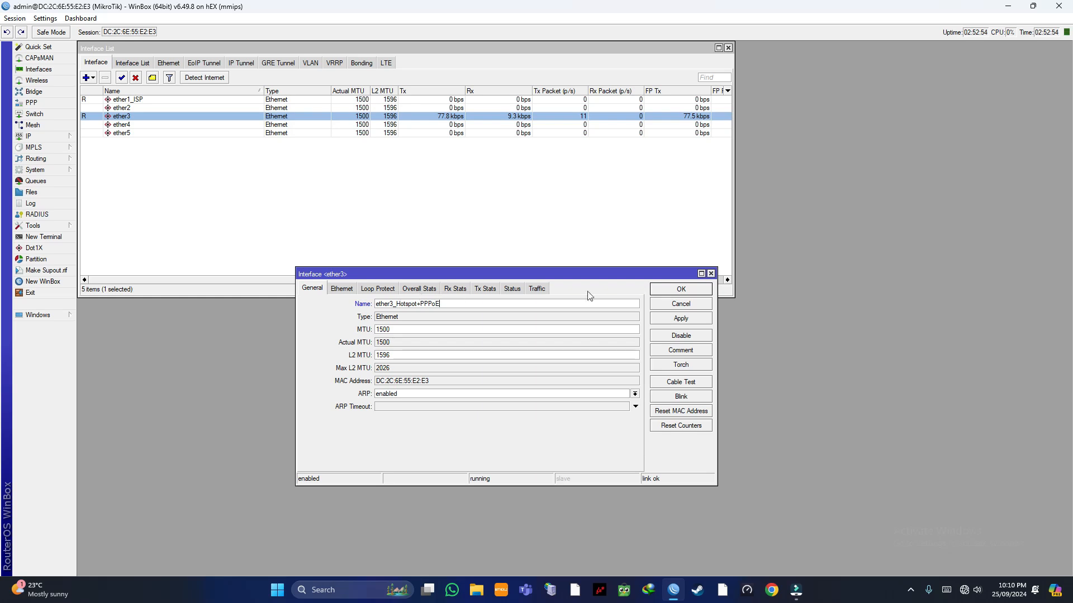
click(689, 320)
click(697, 293)
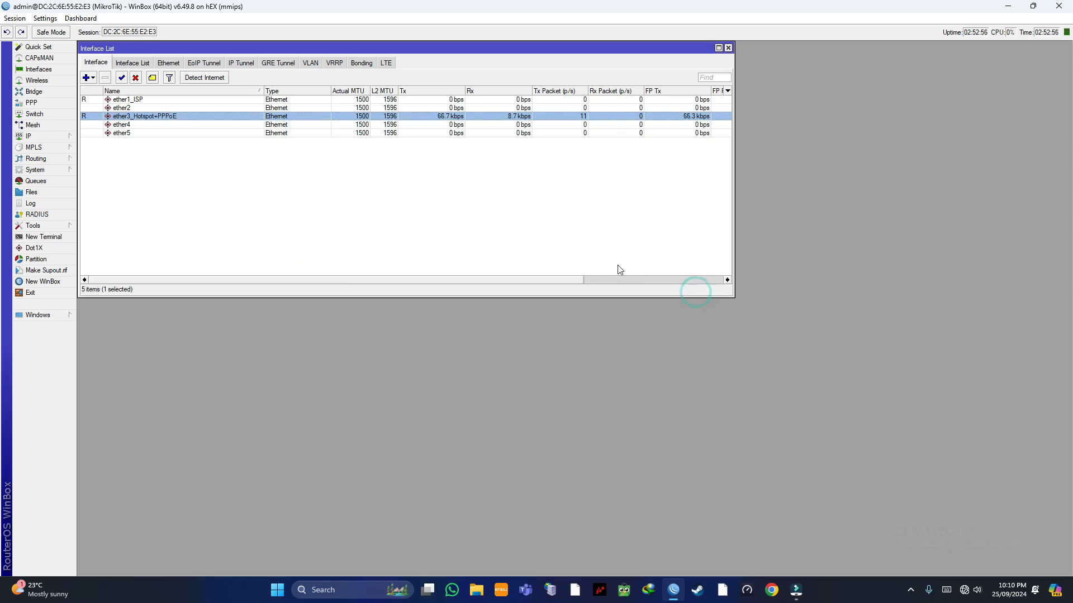
drag(249, 55, 418, 69)
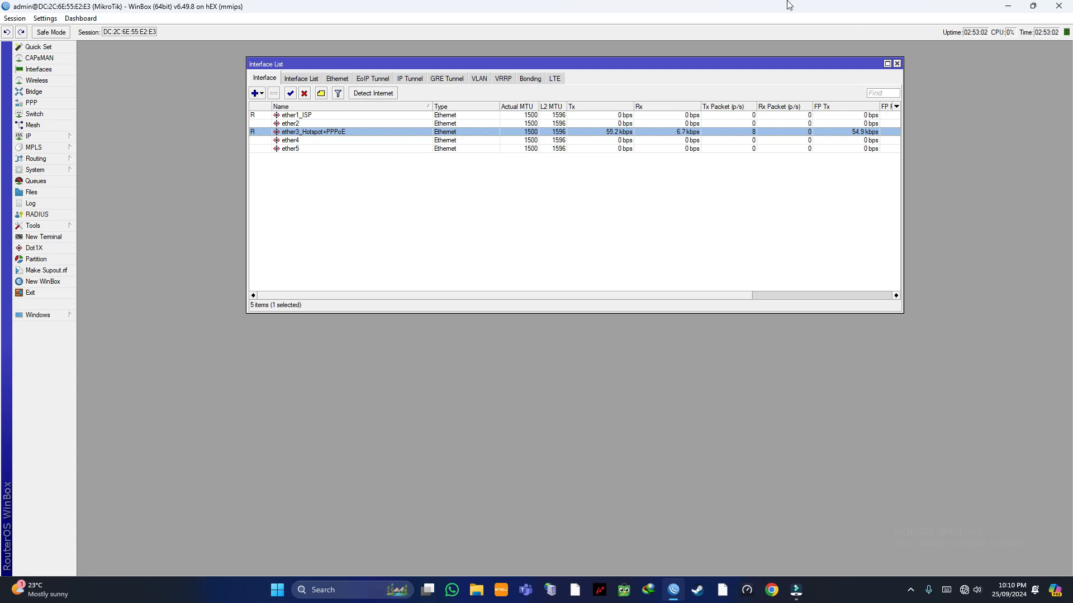
Step: Add IP address 192.168.8.5/24 on ether1_ISP in the address list
click(55, 140)
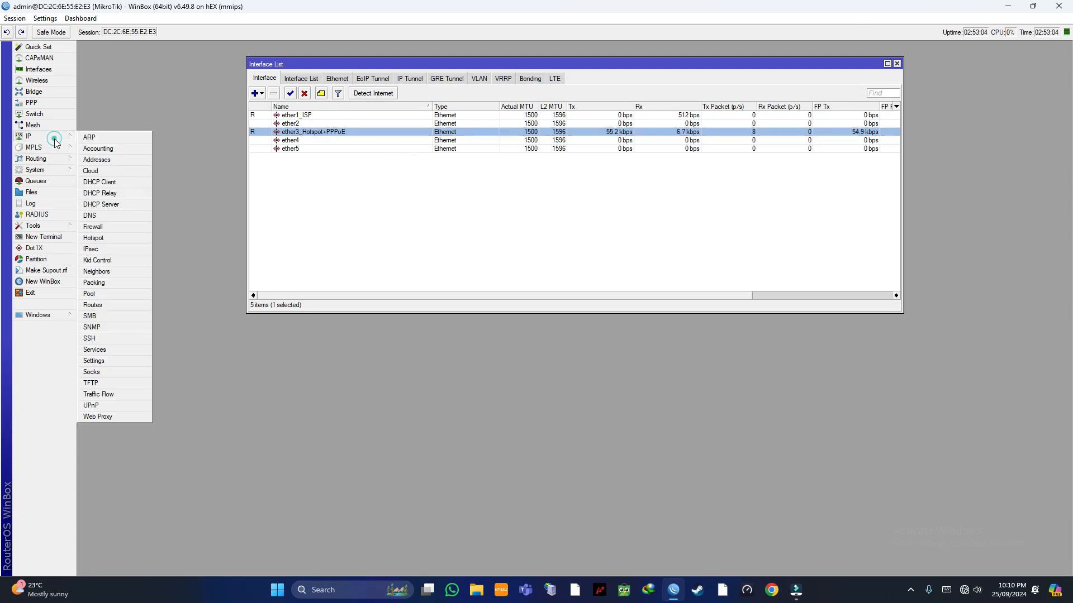
click(101, 161)
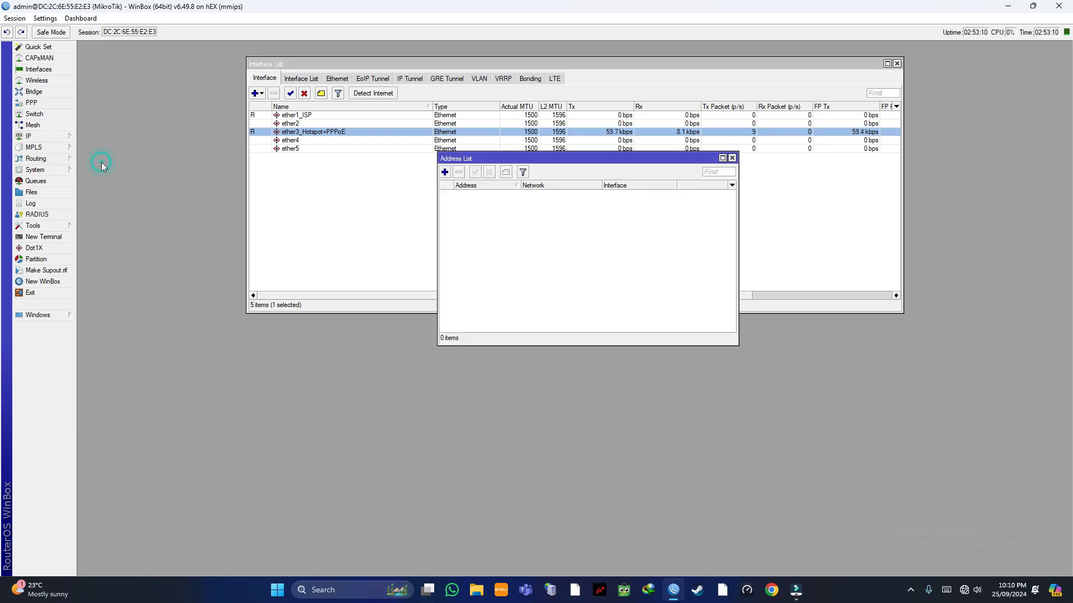
click(444, 172)
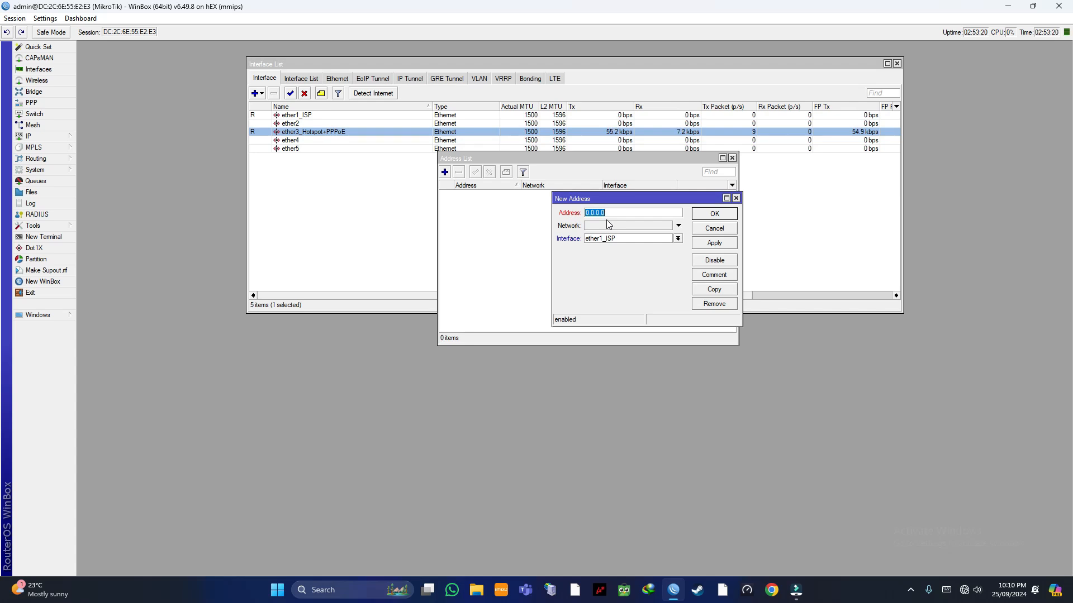
key(BackSpace)
text(192.168.8.)
text(5/24)
click(712, 244)
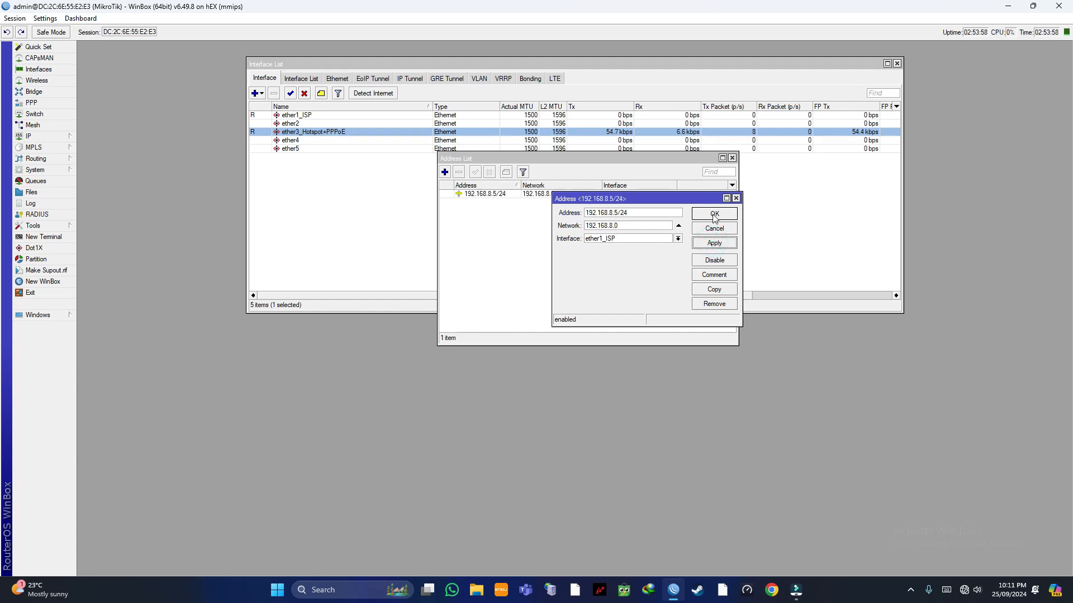
click(715, 215)
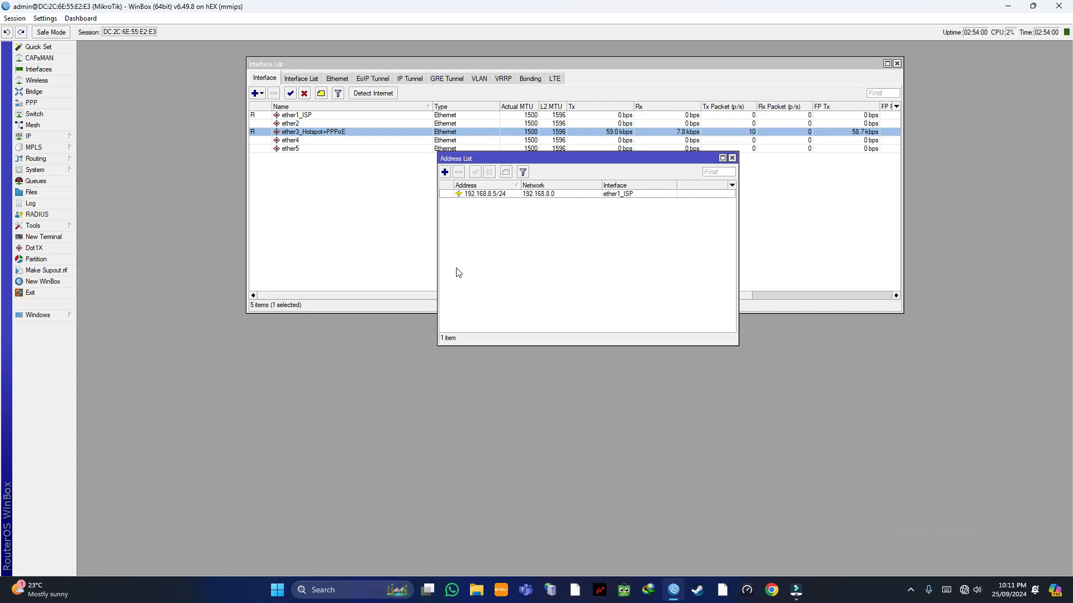
Step: Add address 10.10.20.1/23 on ether3_Hotspot+PPPoE and close the address list
click(445, 173)
click(627, 239)
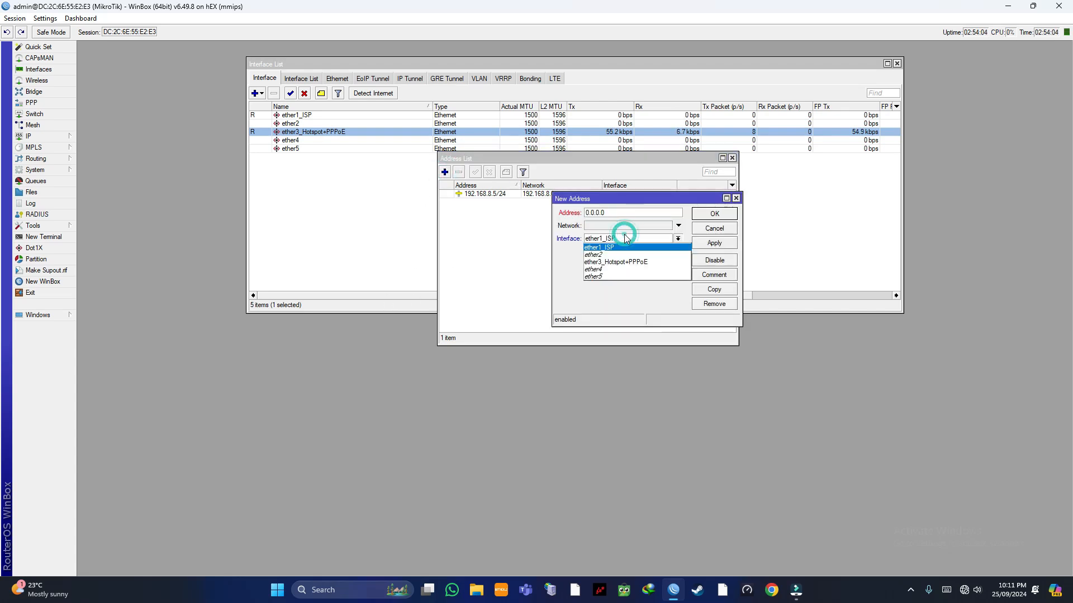
click(625, 262)
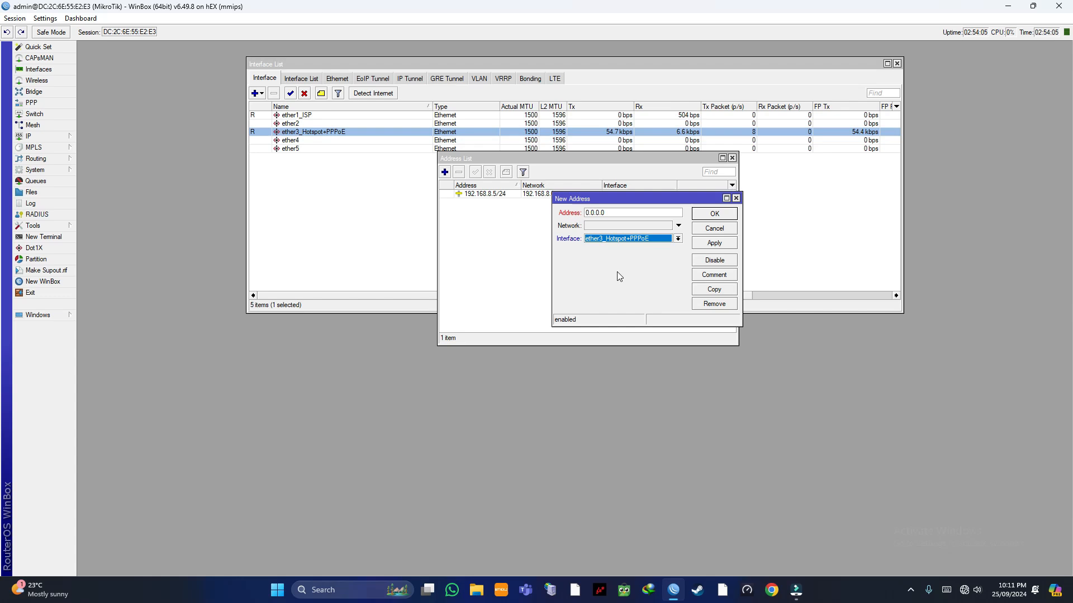
click(608, 212)
key(BackSpace)
key(BackSpace)
key(BackSpace)
key(BackSpace)
key(BackSpace)
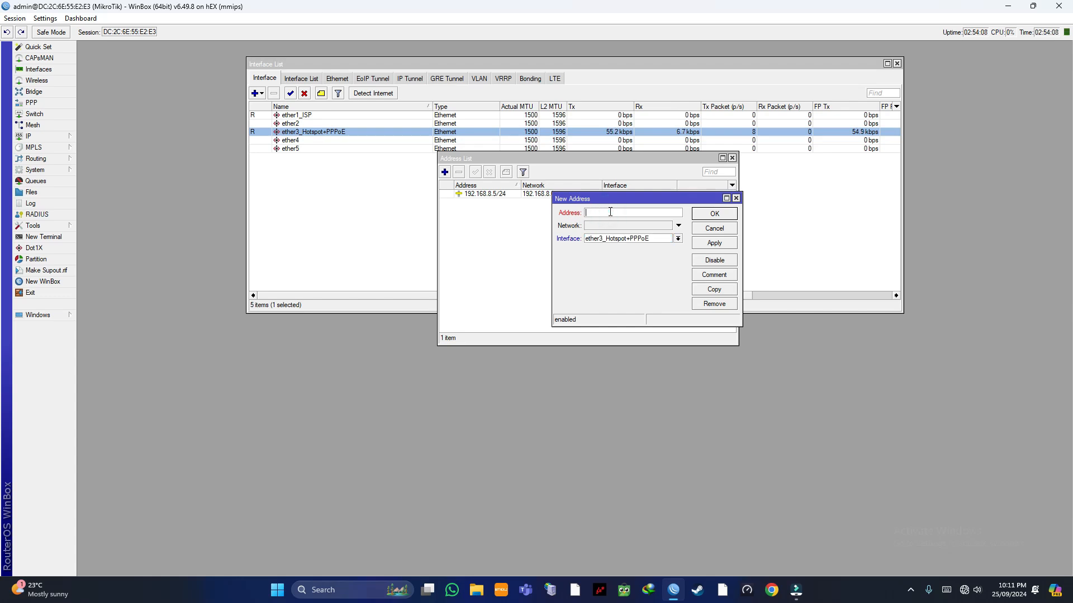
text(19)
key(BackSpace)
text(0.2)
key(BackSpace)
text(10.20.1/23)
click(713, 241)
click(714, 215)
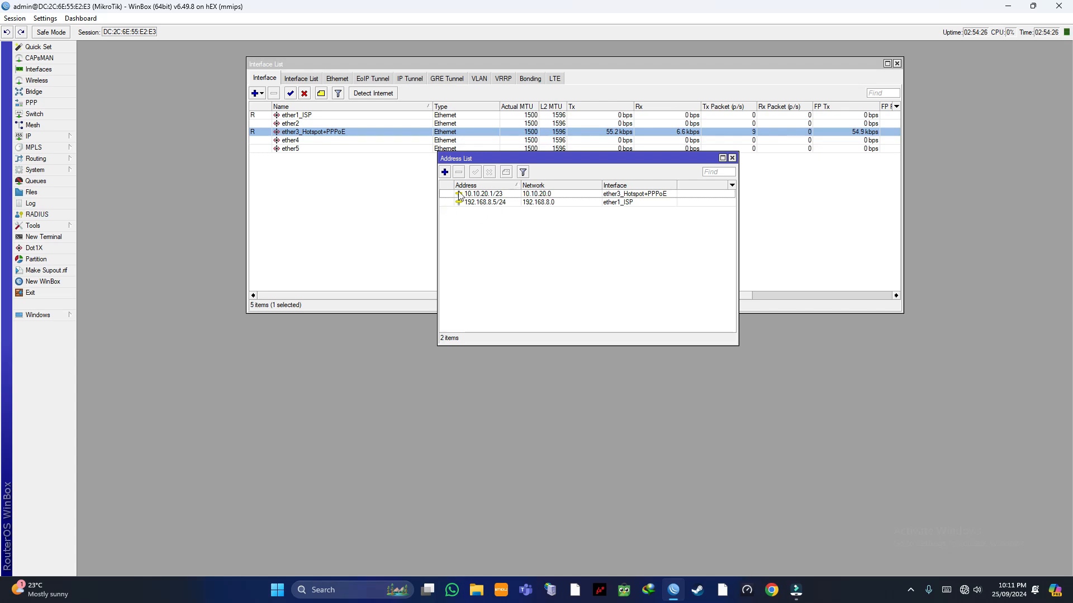
click(732, 158)
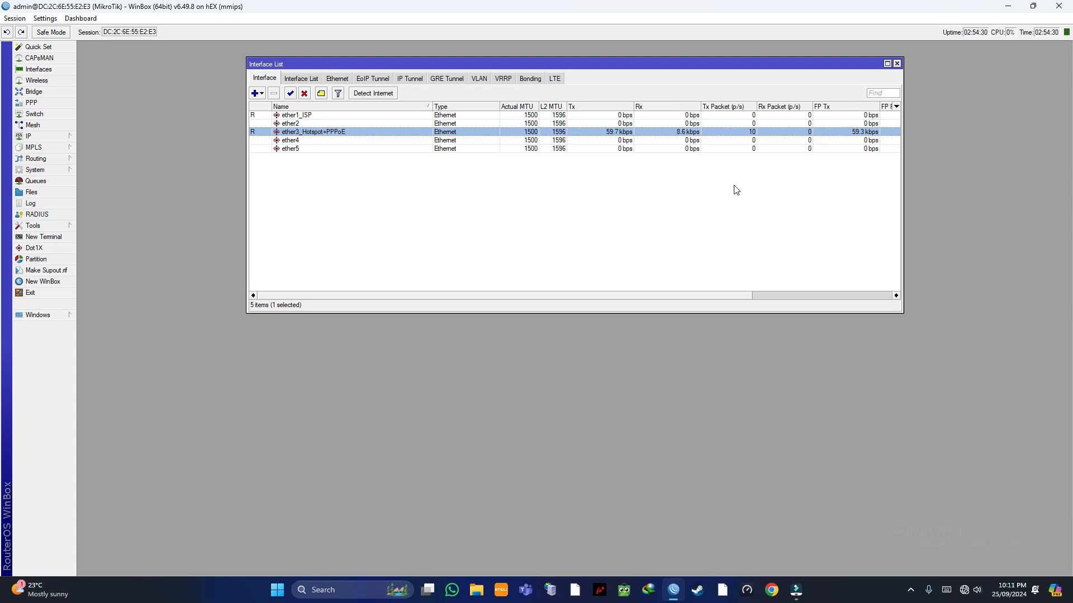
Step: Add a static route 0.0.0.0/0 with gateway 192.168.8.1 in IP > Routes
click(65, 135)
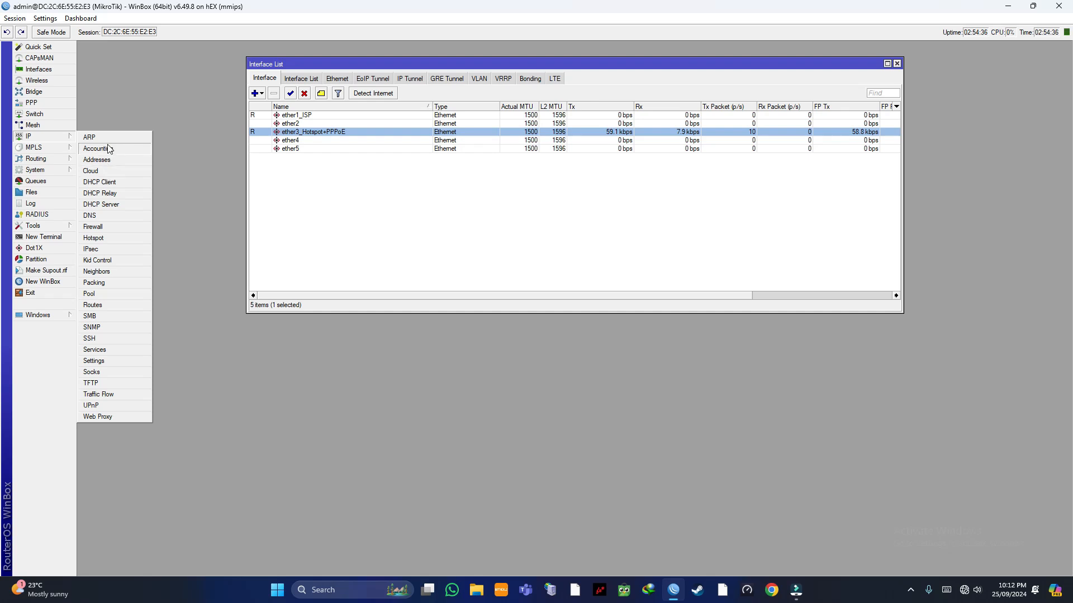
click(132, 109)
click(62, 133)
click(92, 305)
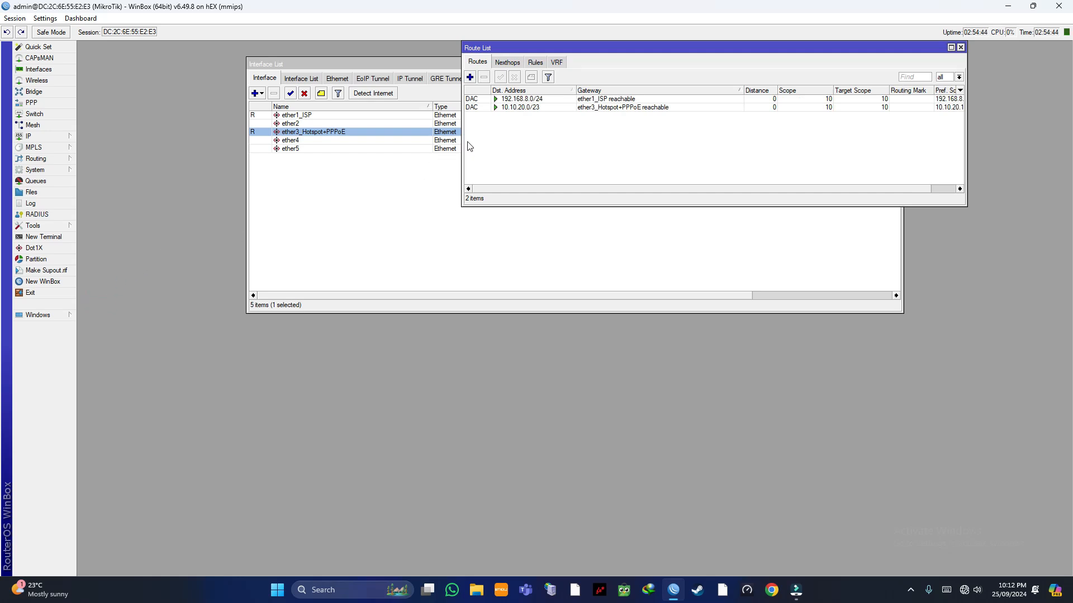
click(469, 78)
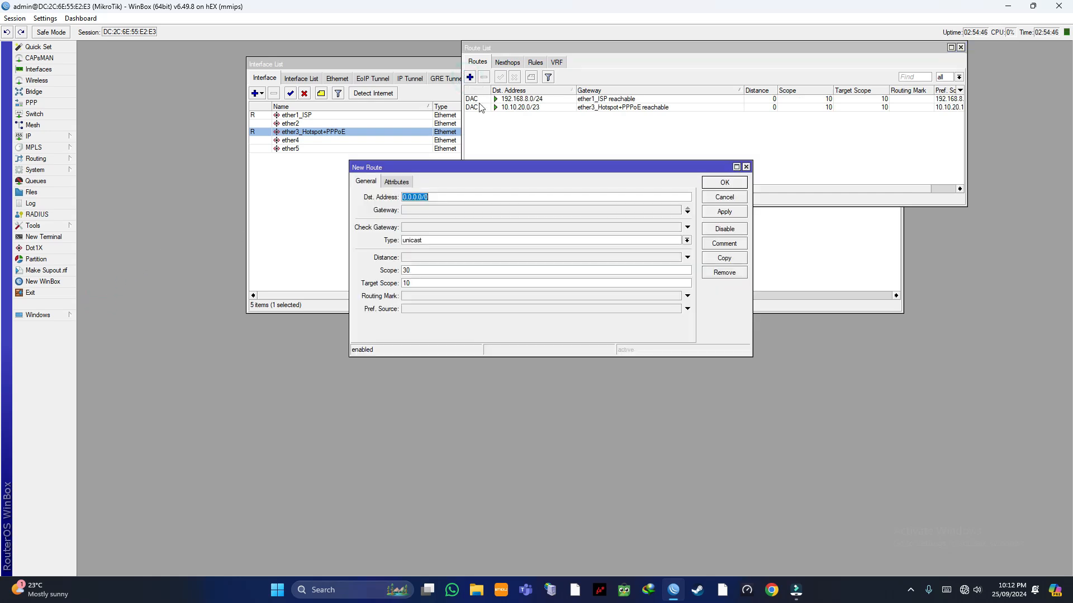
click(425, 215)
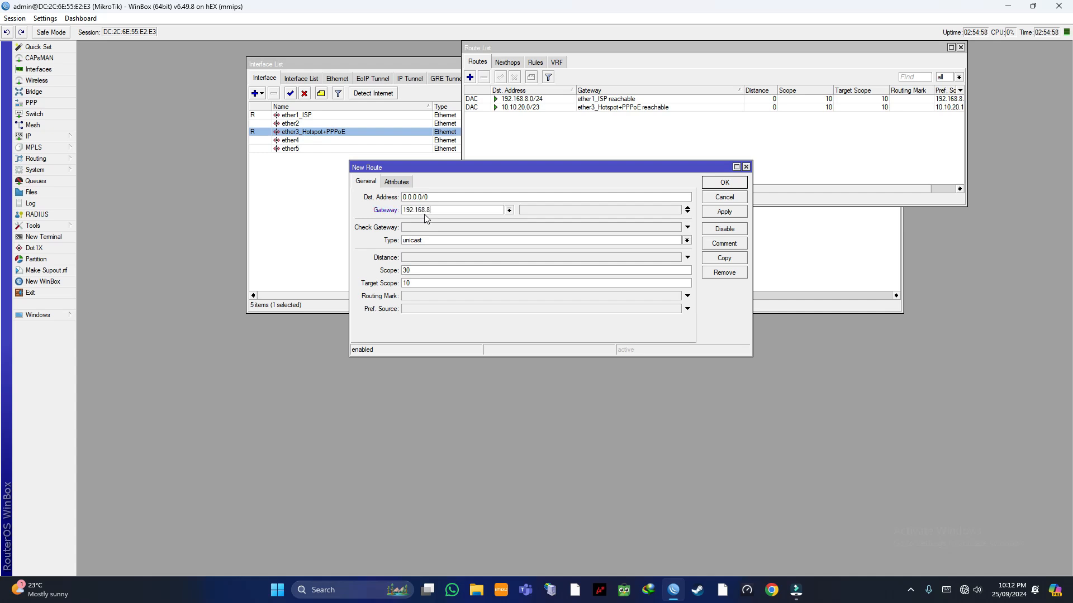
click(725, 211)
click(728, 182)
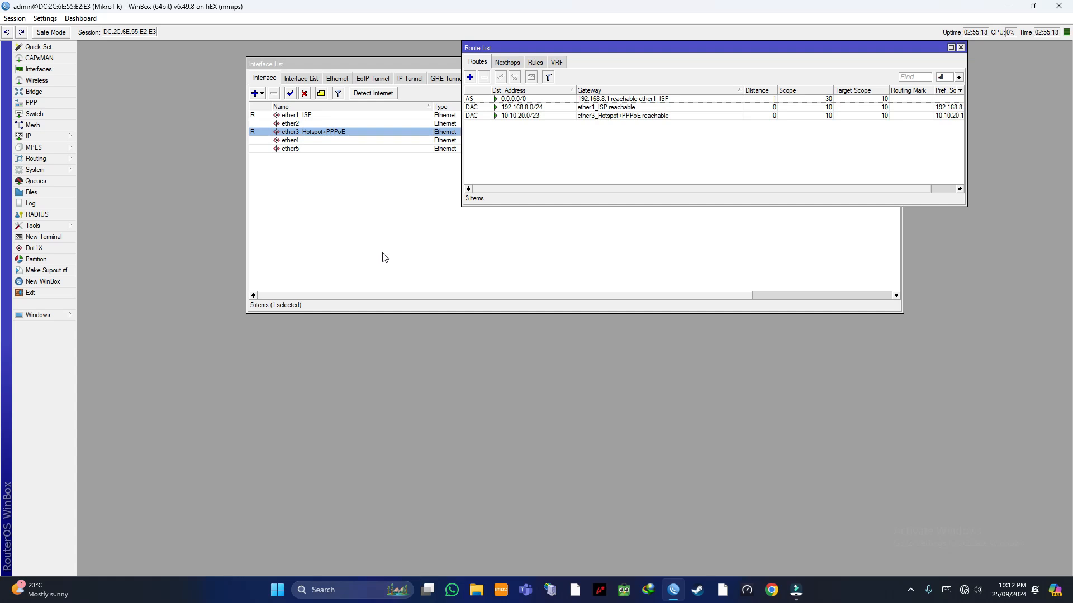
Step: Ping 8.8.8.8, stop after 6 of 6 clean replies, and close the Ping window
click(56, 226)
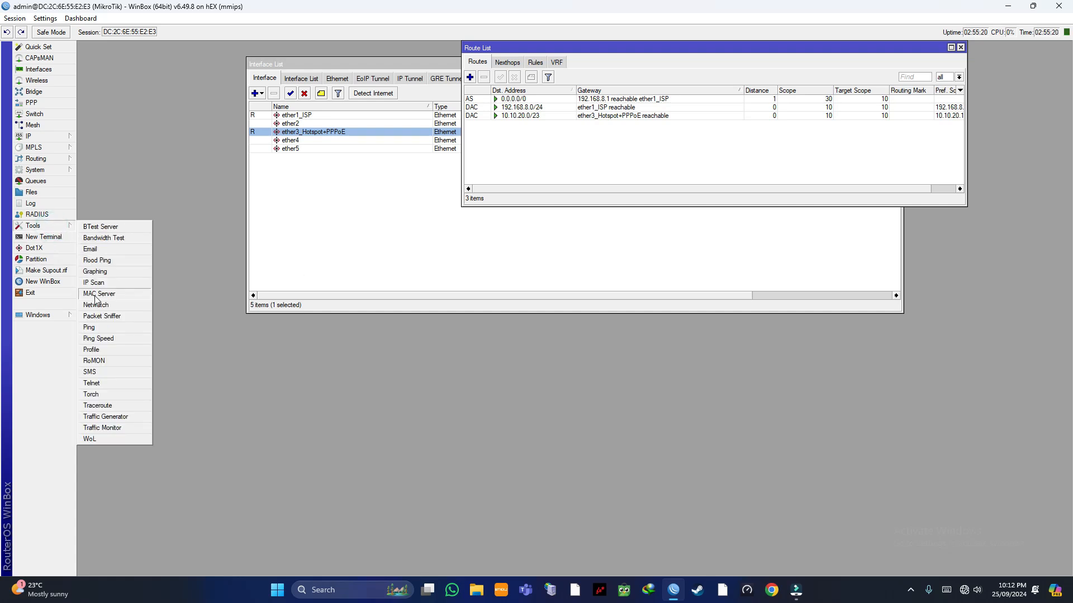
click(105, 329)
key(BackSpace)
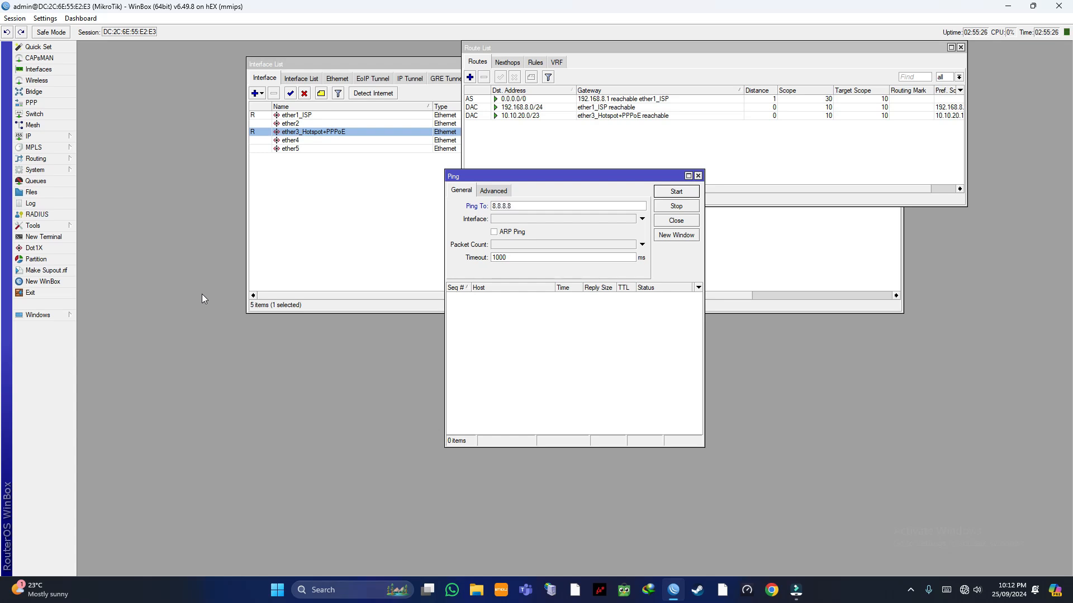
click(676, 192)
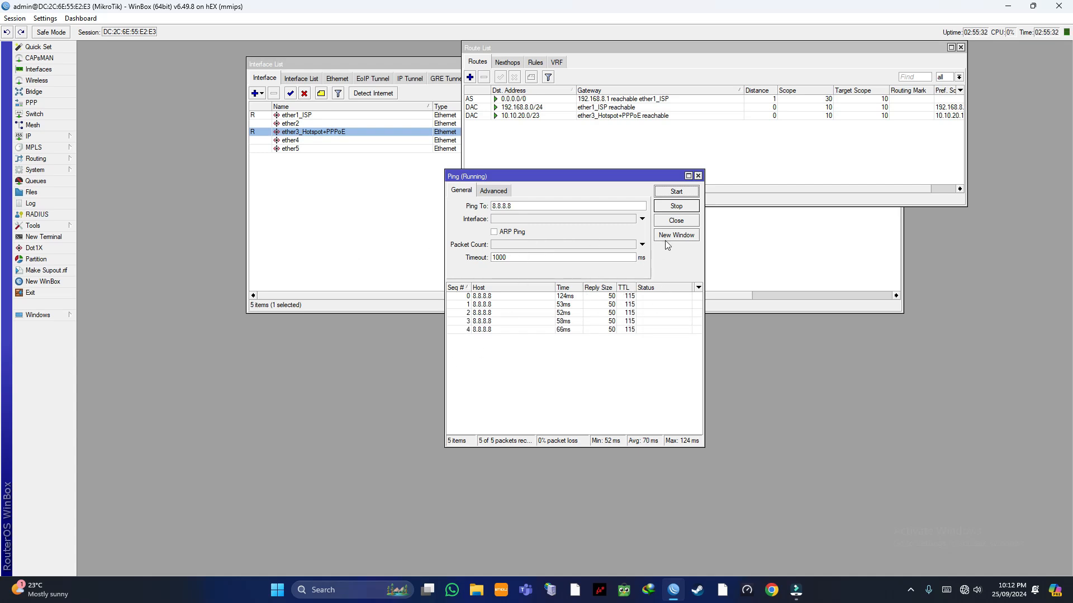
click(692, 209)
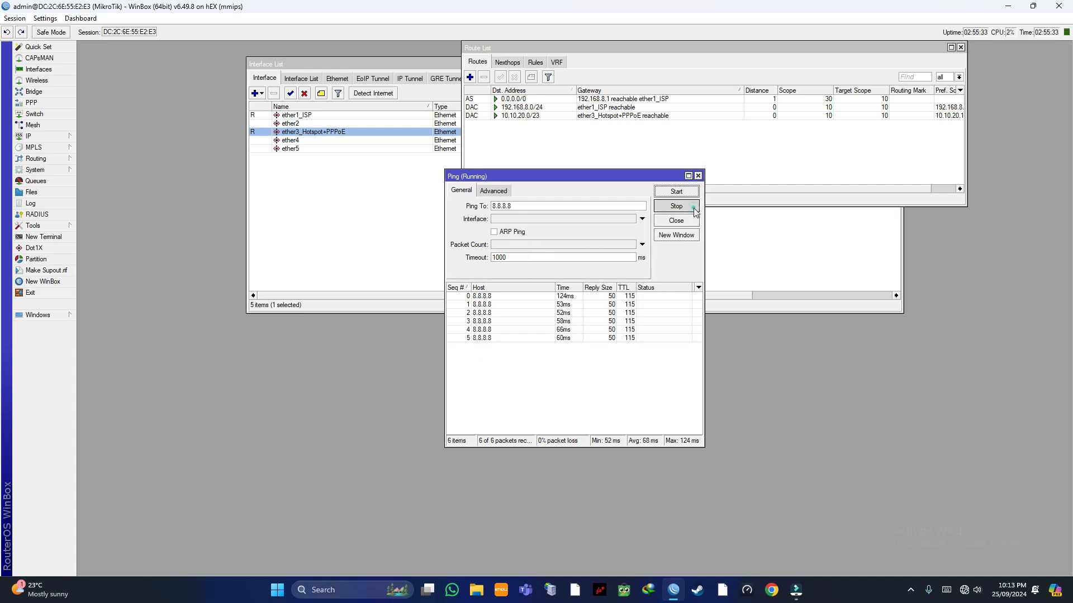
click(698, 176)
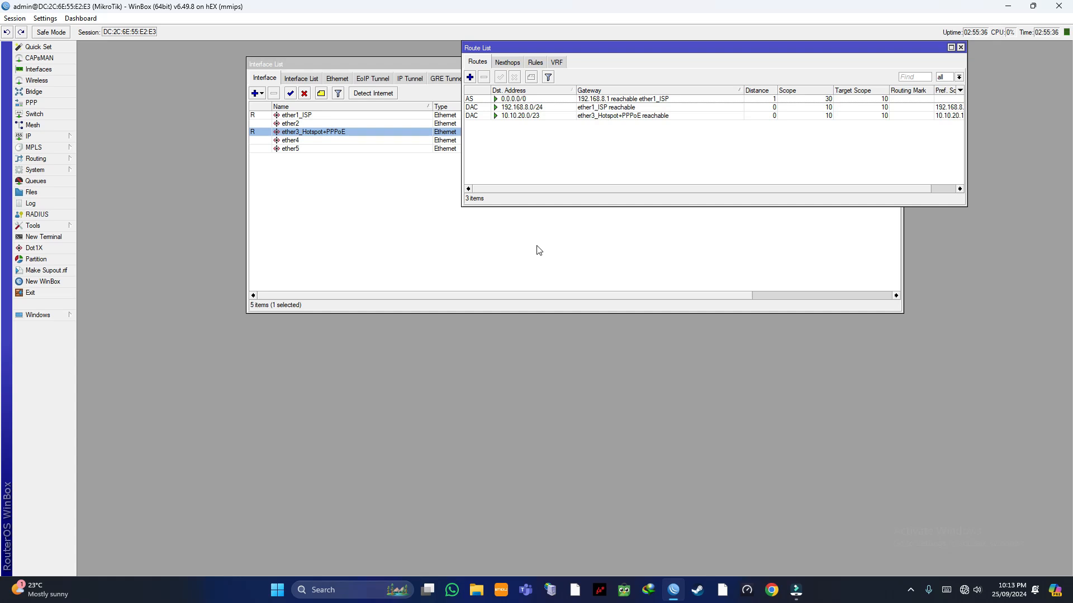
Step: Inspect the admin user's properties in System > Users
click(49, 171)
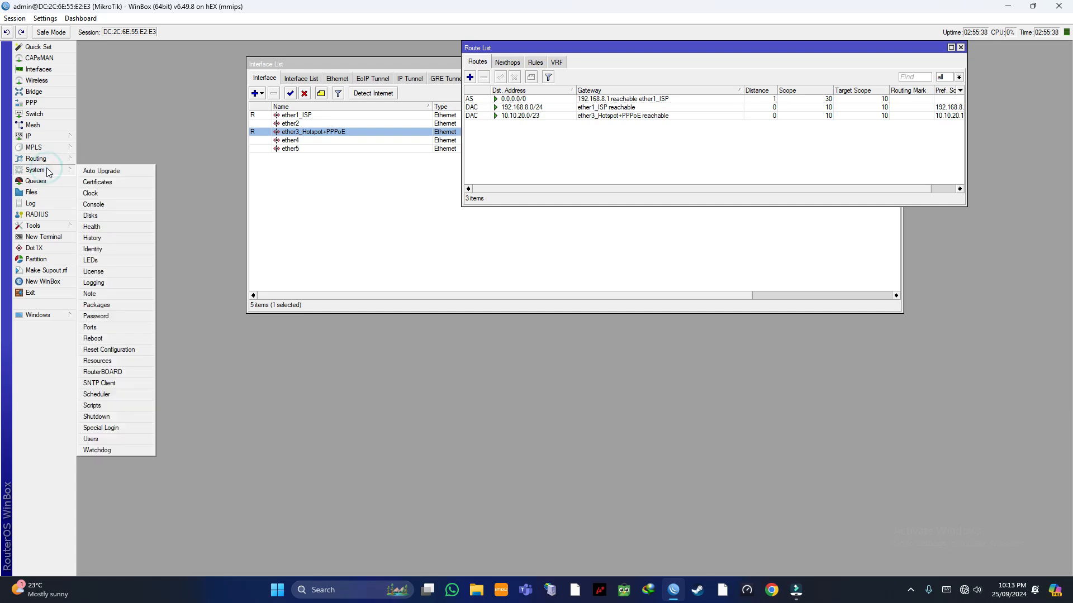
click(112, 440)
double_click(601, 231)
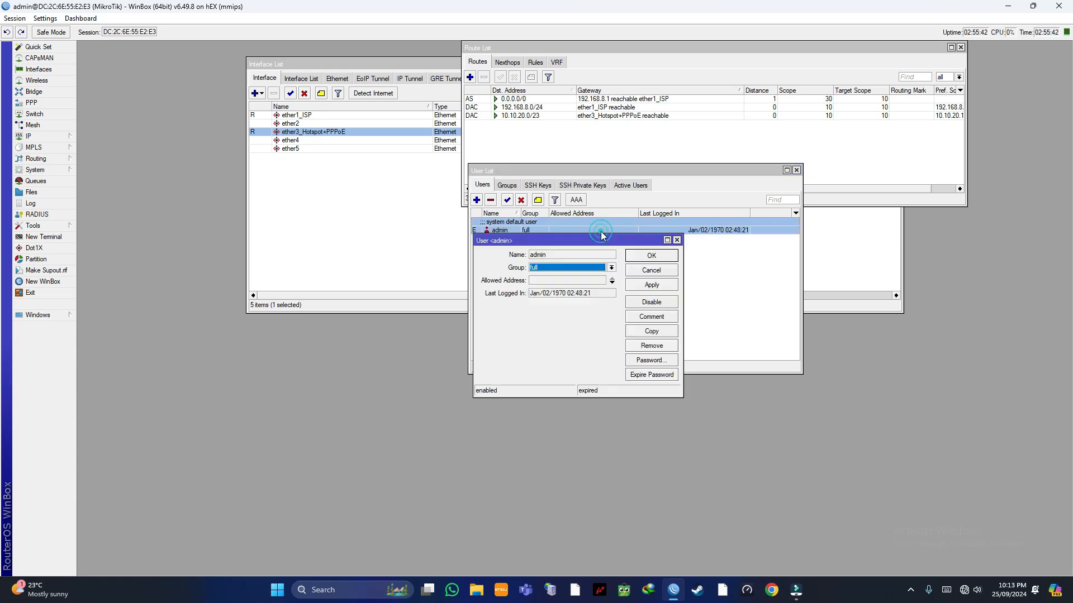
click(677, 240)
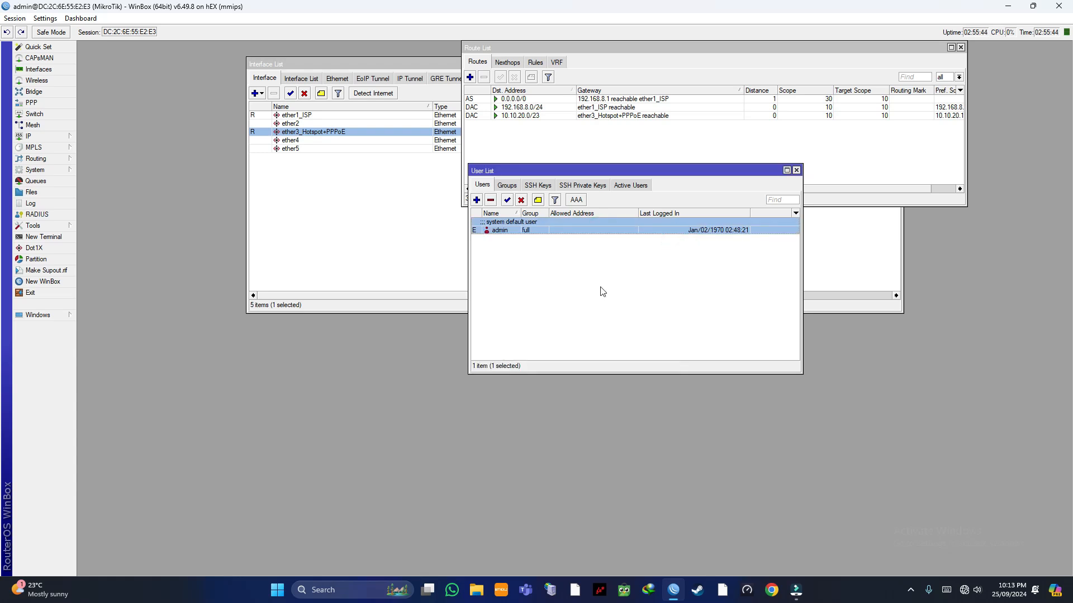
click(582, 282)
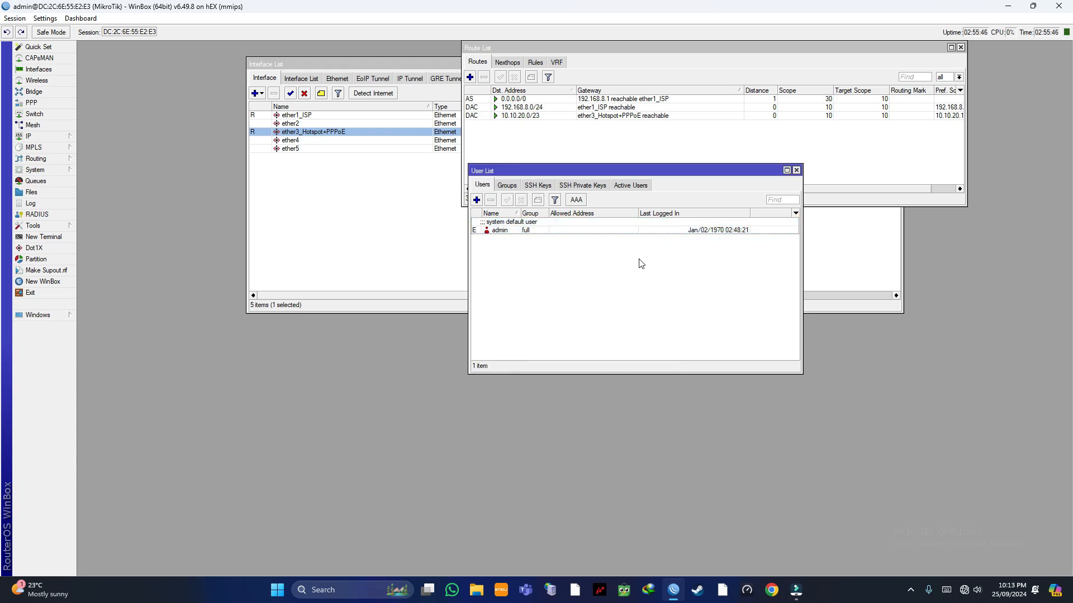
double_click(595, 231)
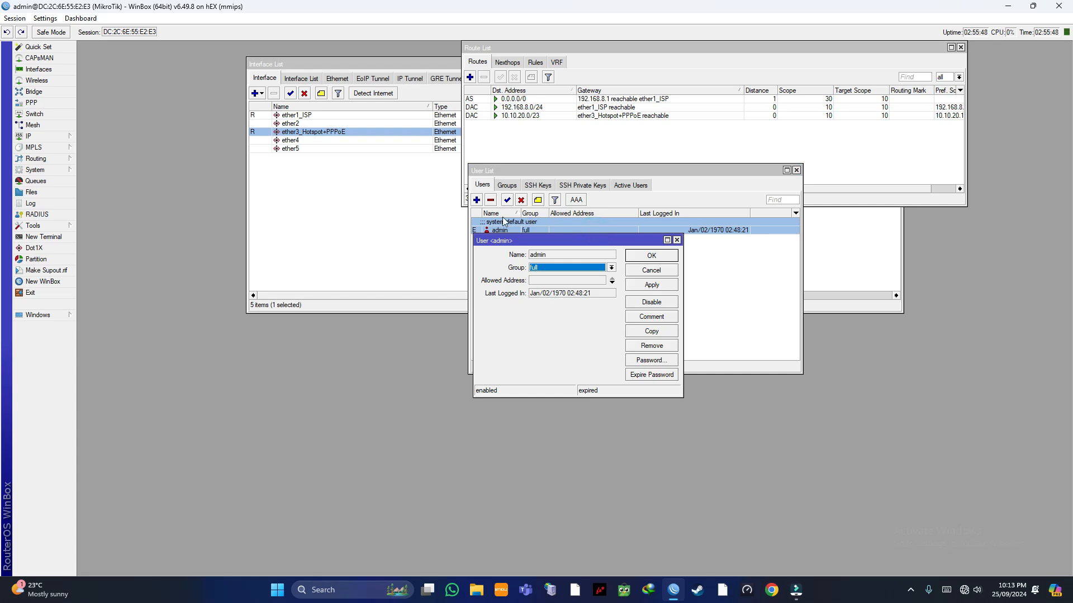
drag(604, 236, 656, 189)
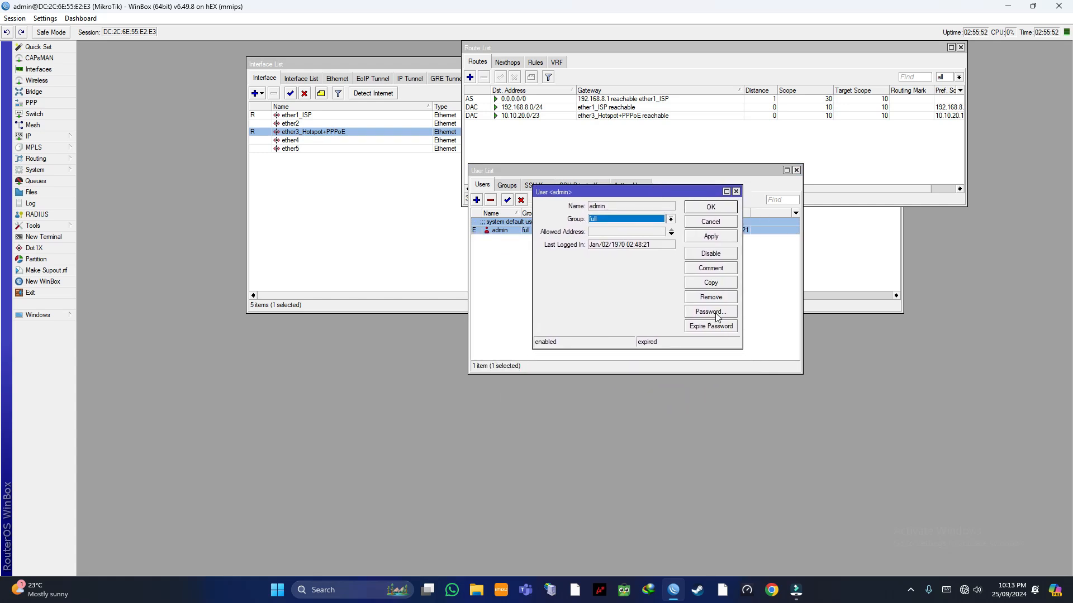
click(736, 191)
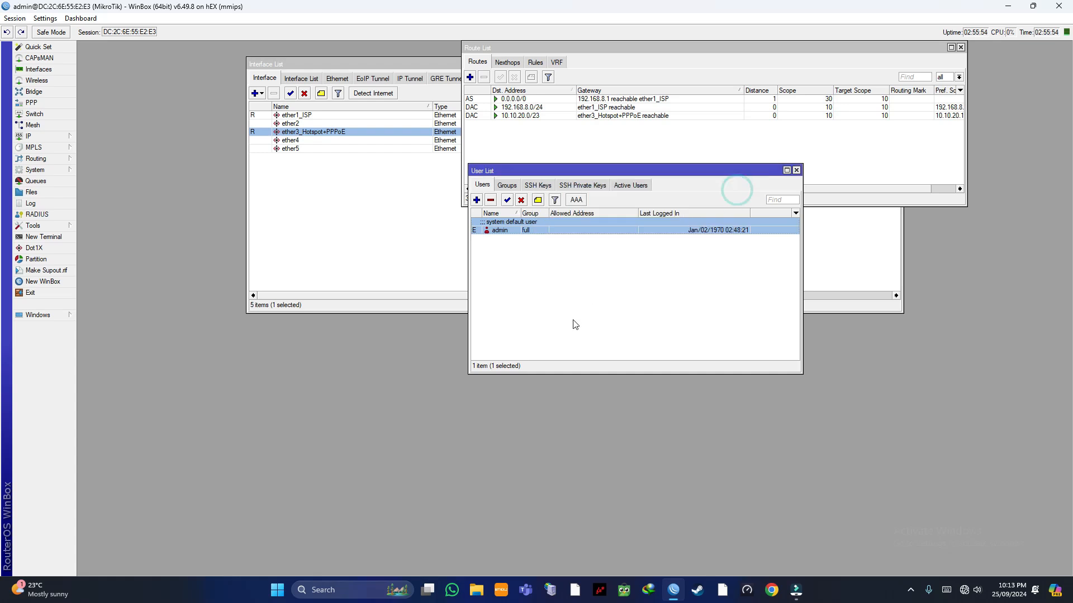
click(574, 322)
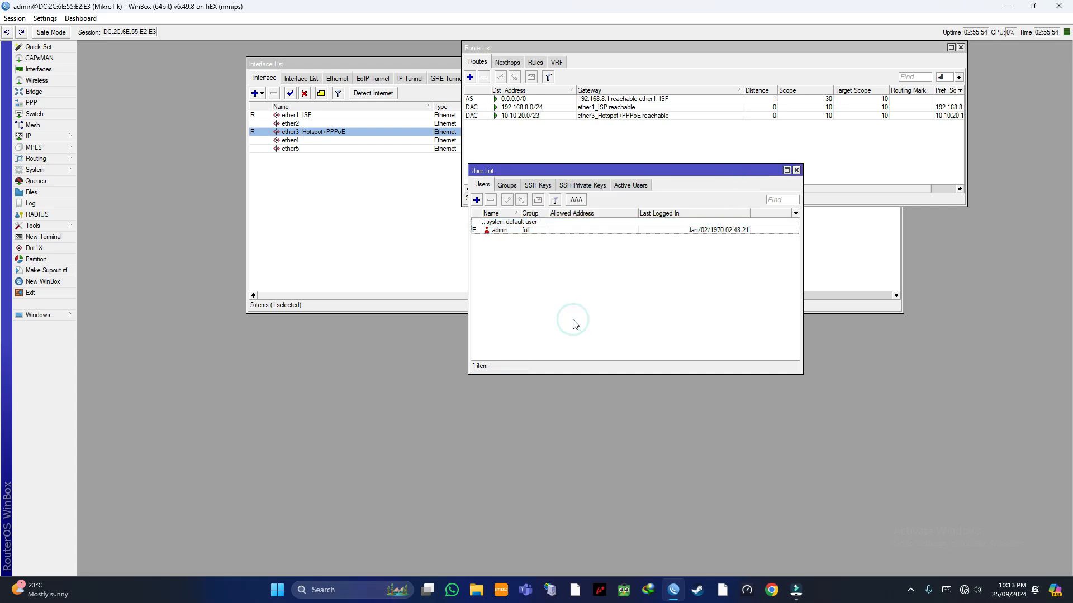
Step: Create a new user in the full group with a confirmed password
click(476, 200)
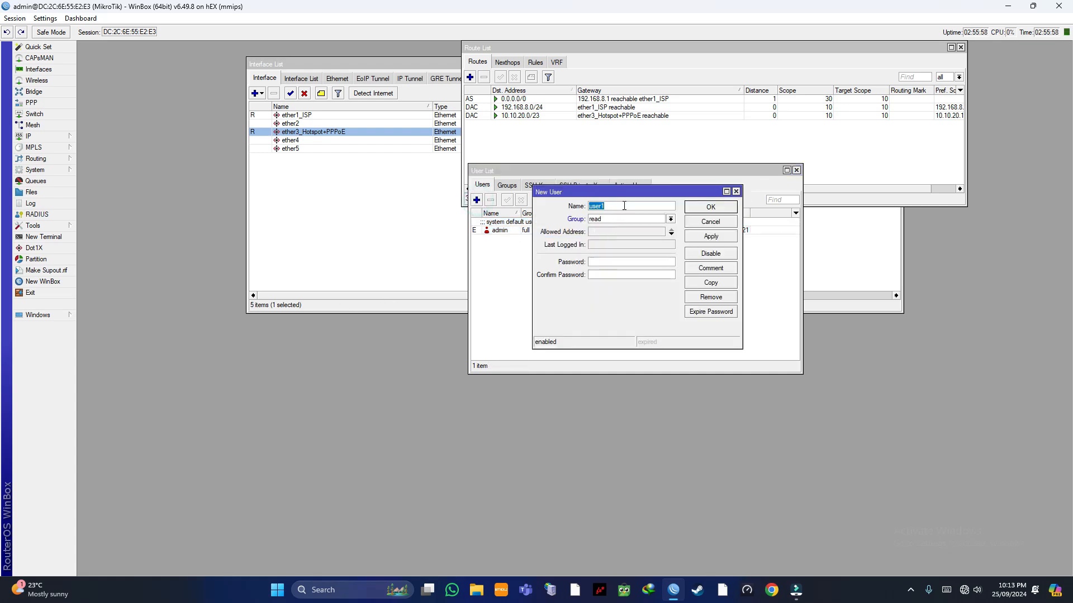
text(us)
click(616, 221)
click(609, 222)
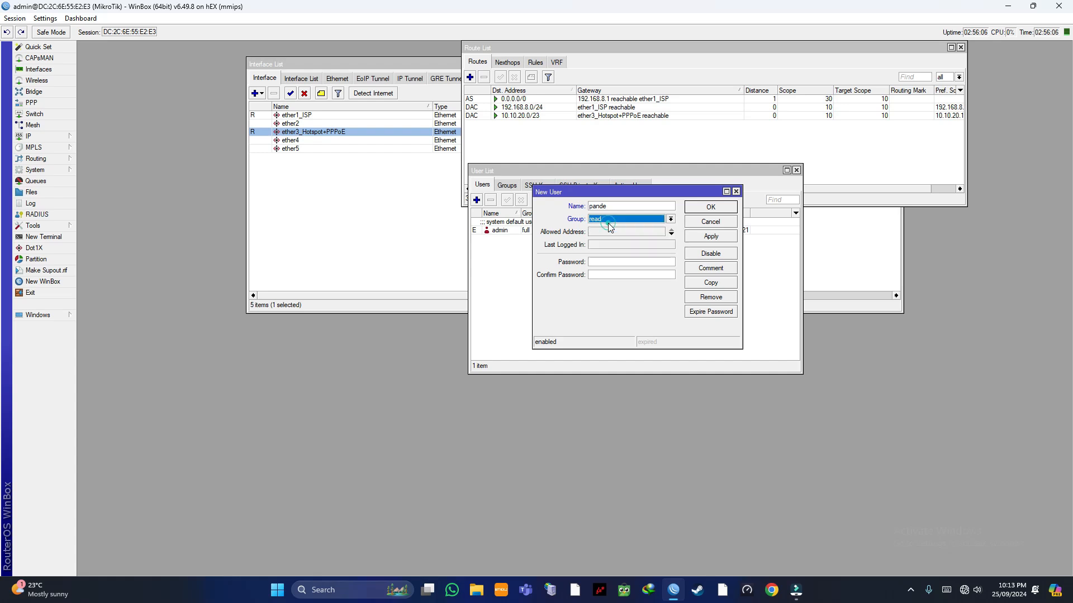
click(612, 224)
click(607, 232)
click(600, 260)
text(********)
click(628, 274)
click(711, 236)
click(710, 207)
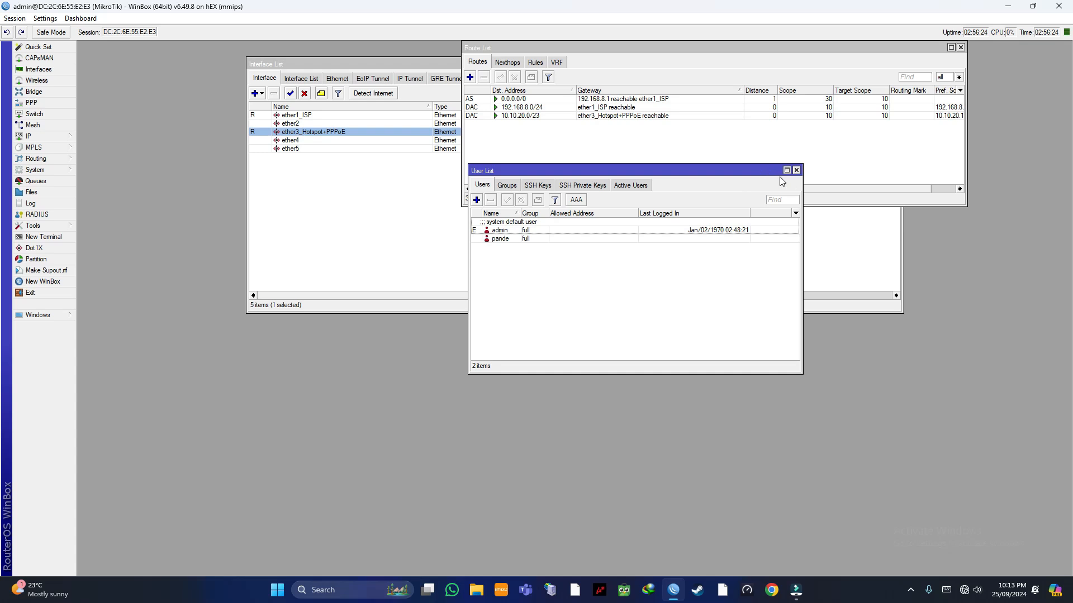
Step: Close the user list and bring up the router's IP > DNS settings
click(797, 170)
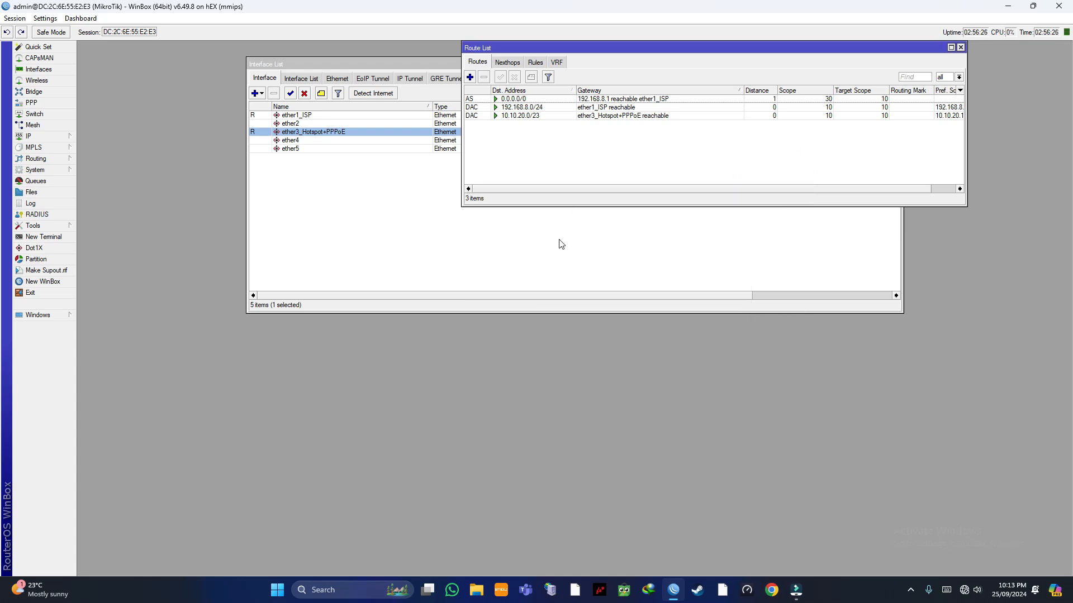
click(542, 265)
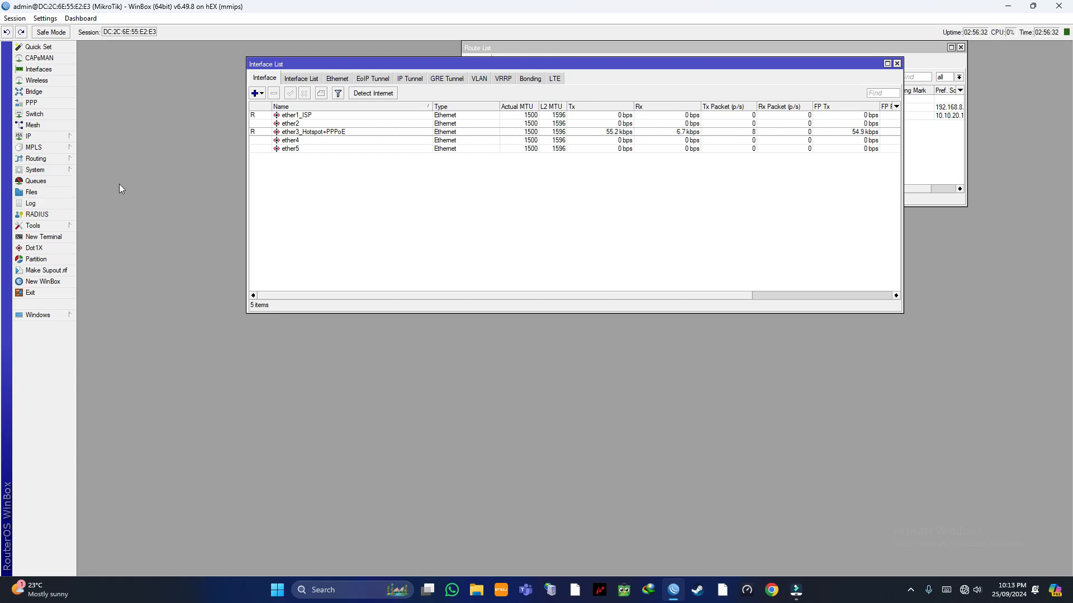
click(53, 139)
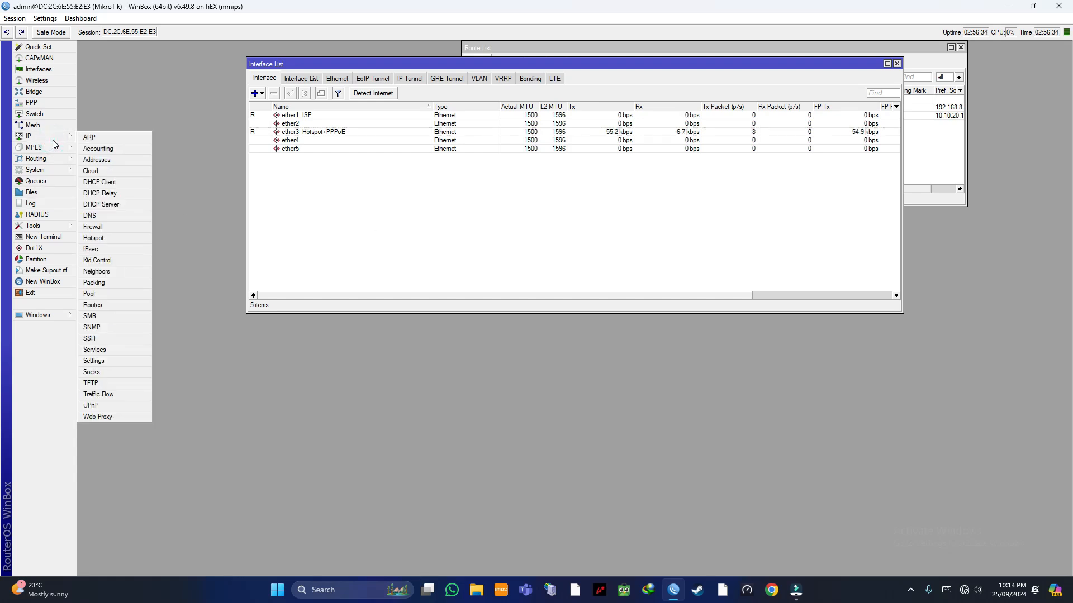
click(197, 250)
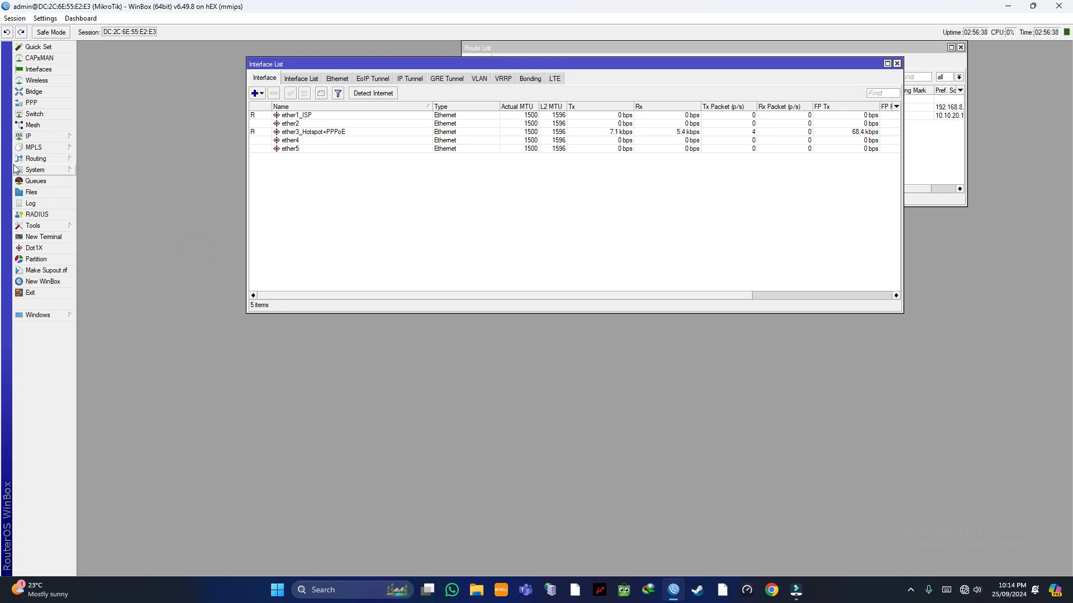
click(46, 139)
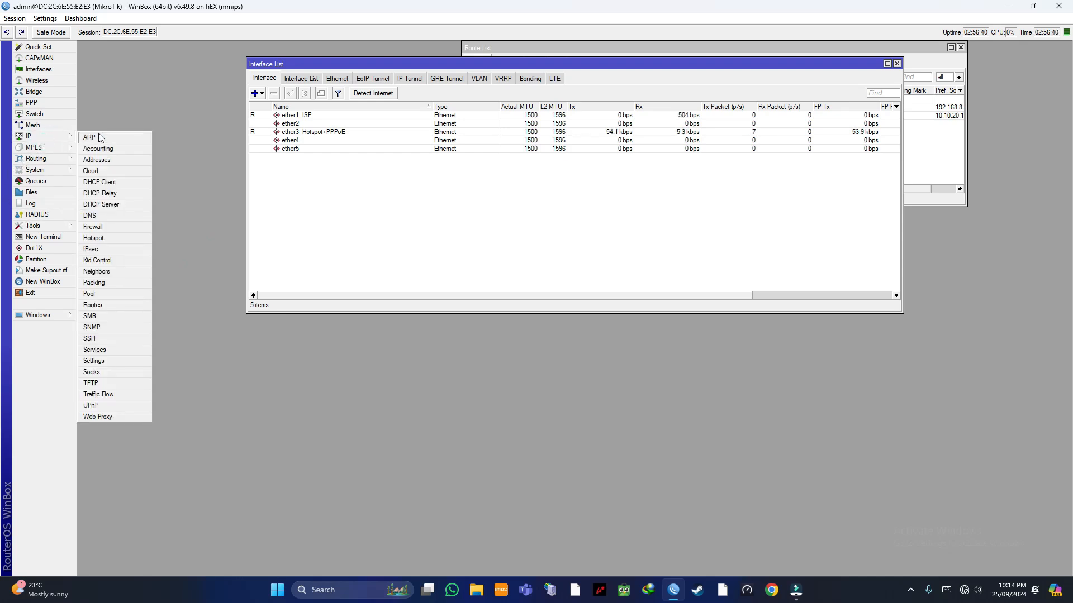
click(99, 215)
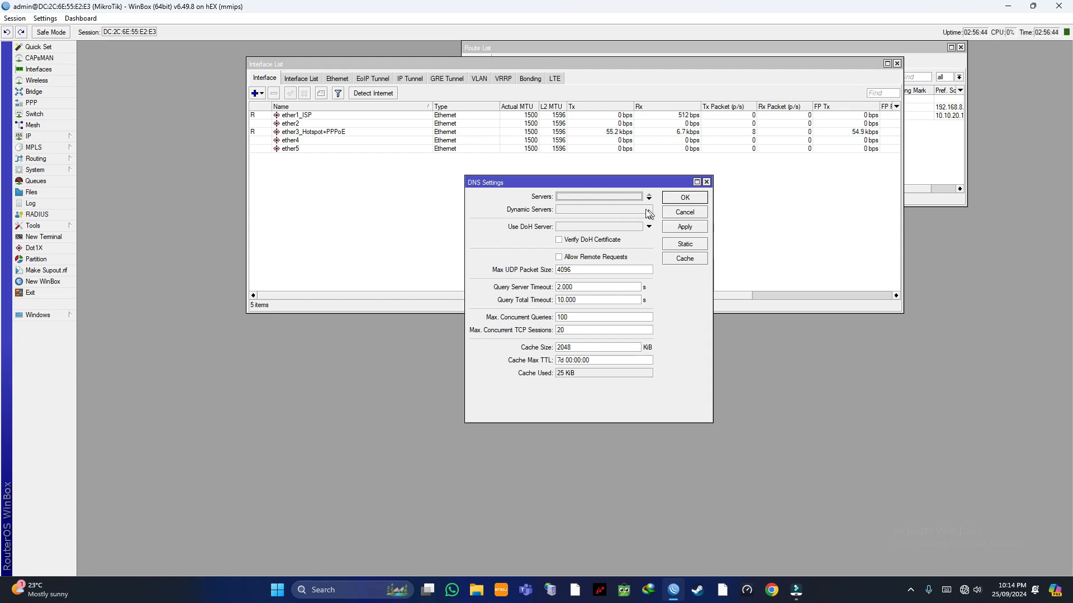
Step: Set DNS servers 8.8.8.8 and 8.8.4.4, allow remote requests, and save
click(621, 199)
key(BackSpace)
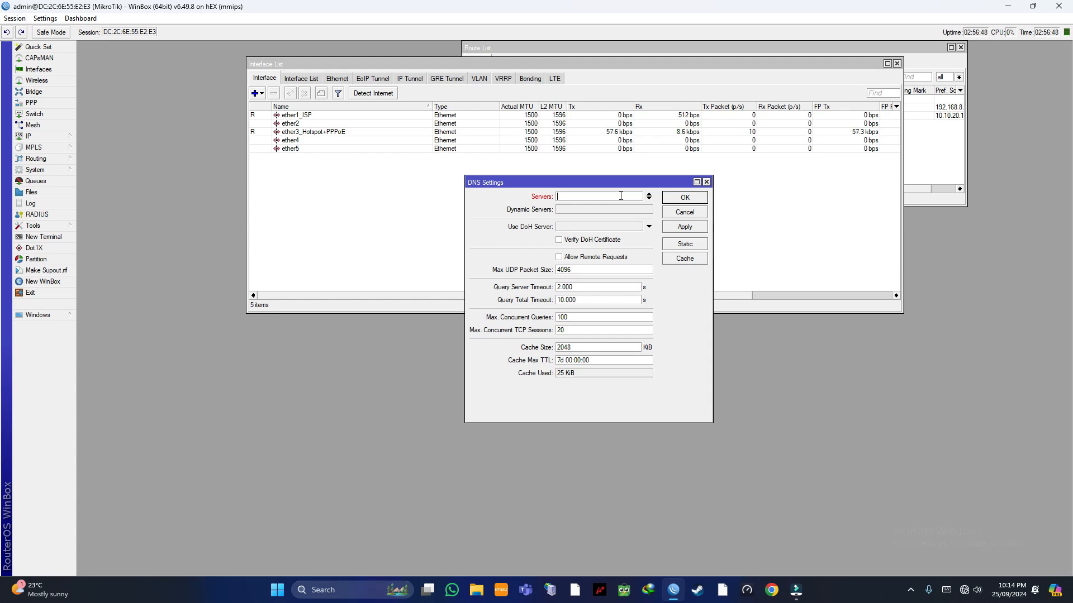
text(8.8.8.8)
click(648, 199)
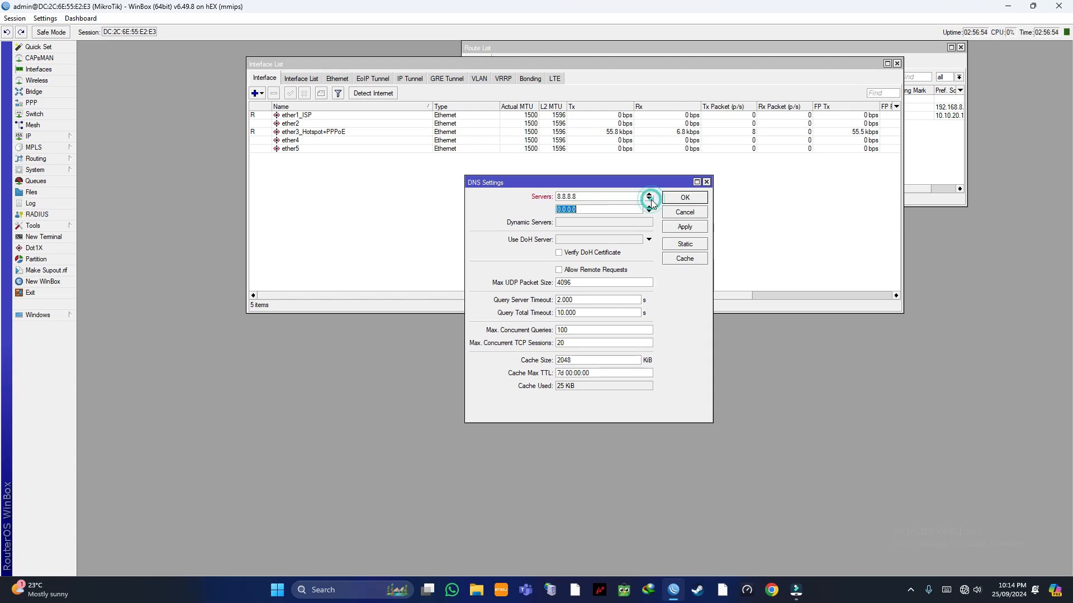
text(8)
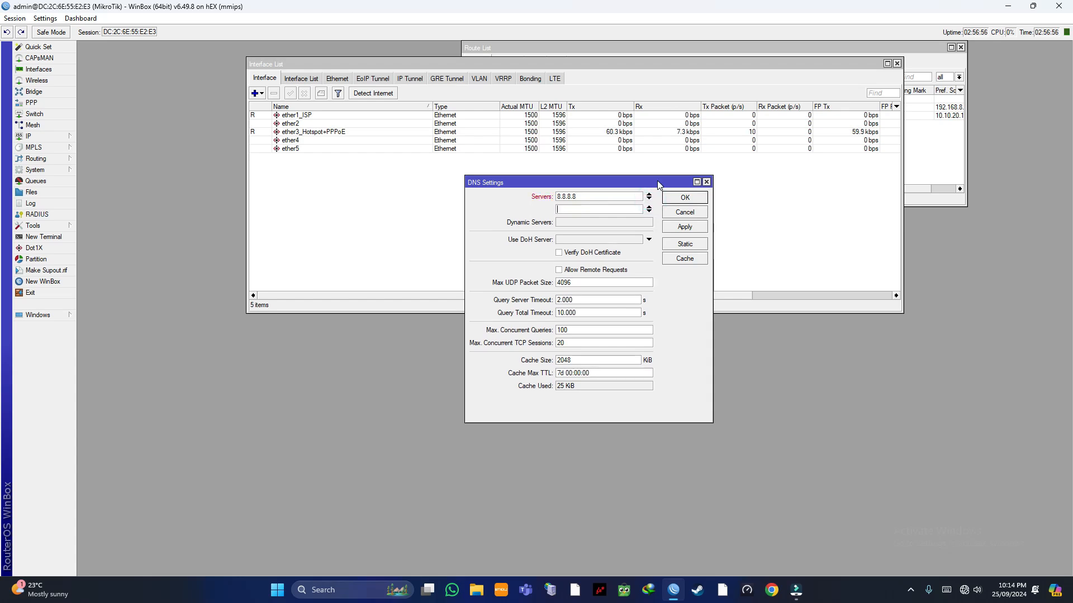
text(.8.4.4)
click(557, 271)
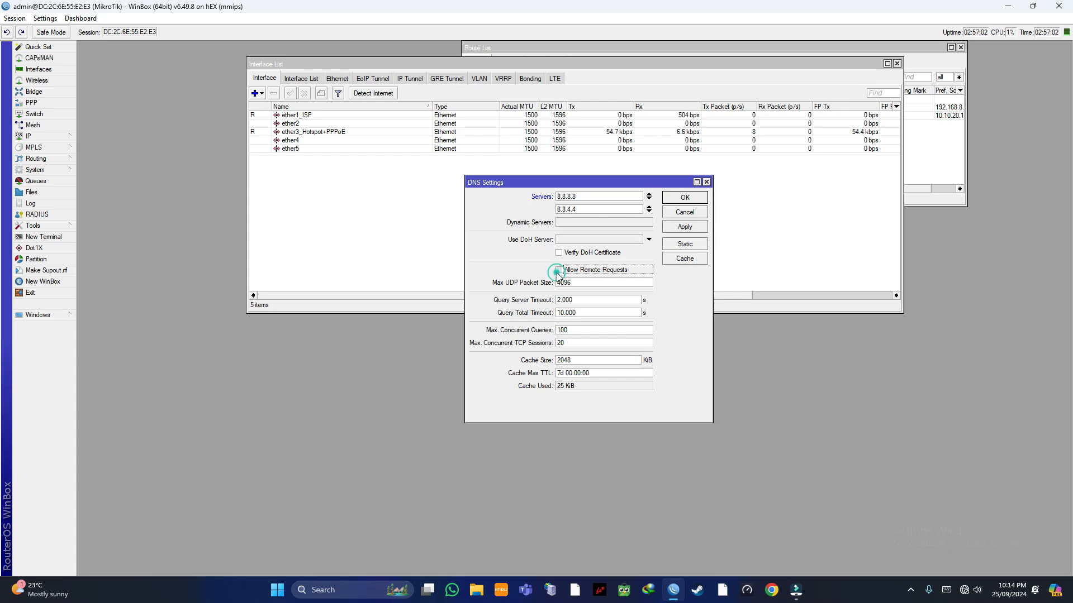
click(692, 229)
click(694, 198)
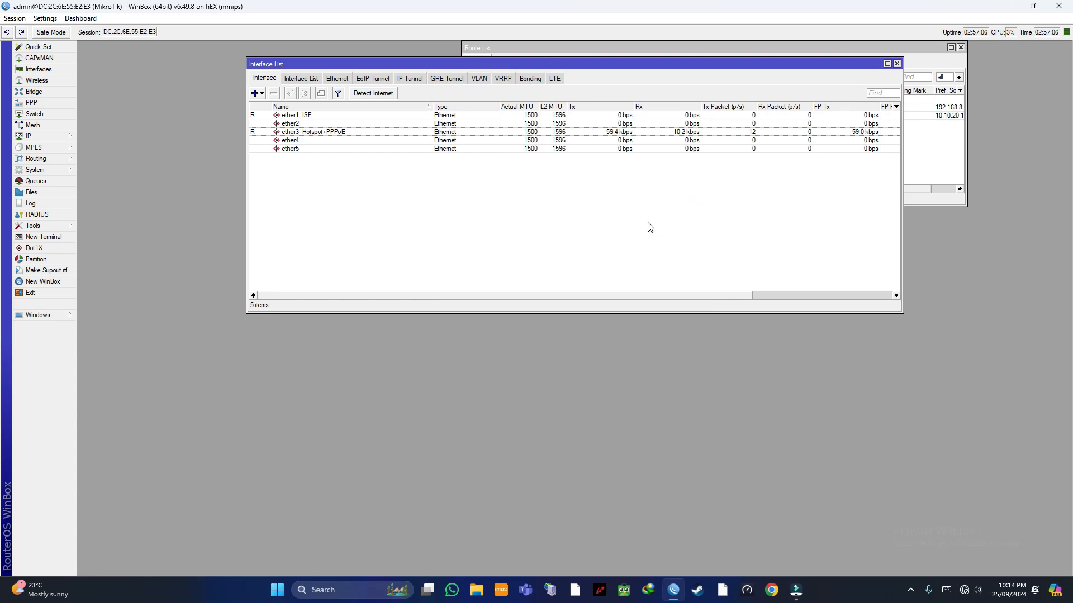
Step: Change the System Identity name from MikroTik to DHARMA MEDIA
drag(484, 62, 445, 141)
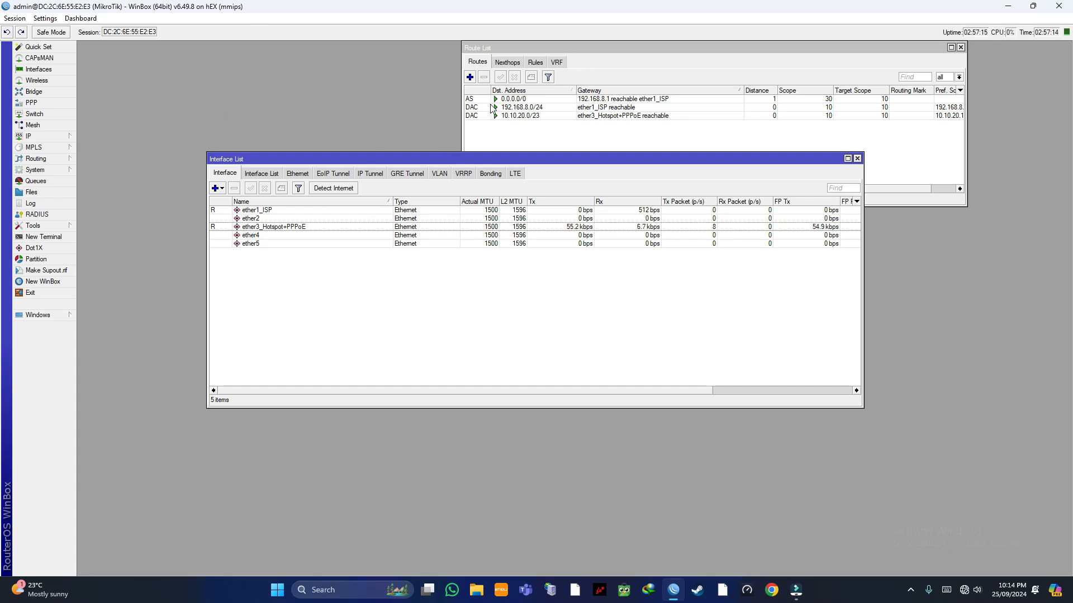
click(54, 171)
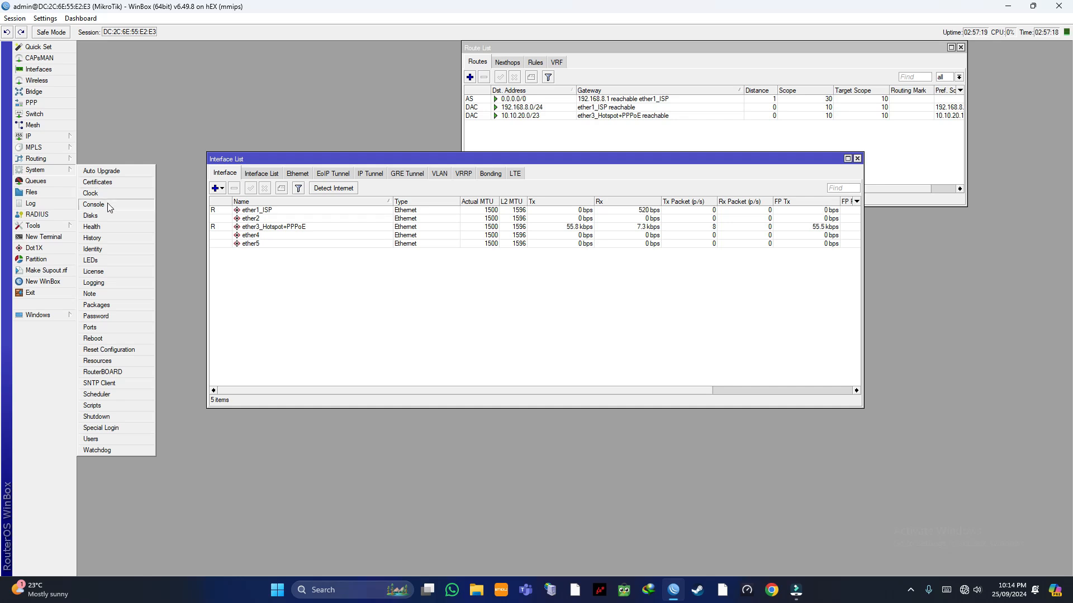
click(109, 247)
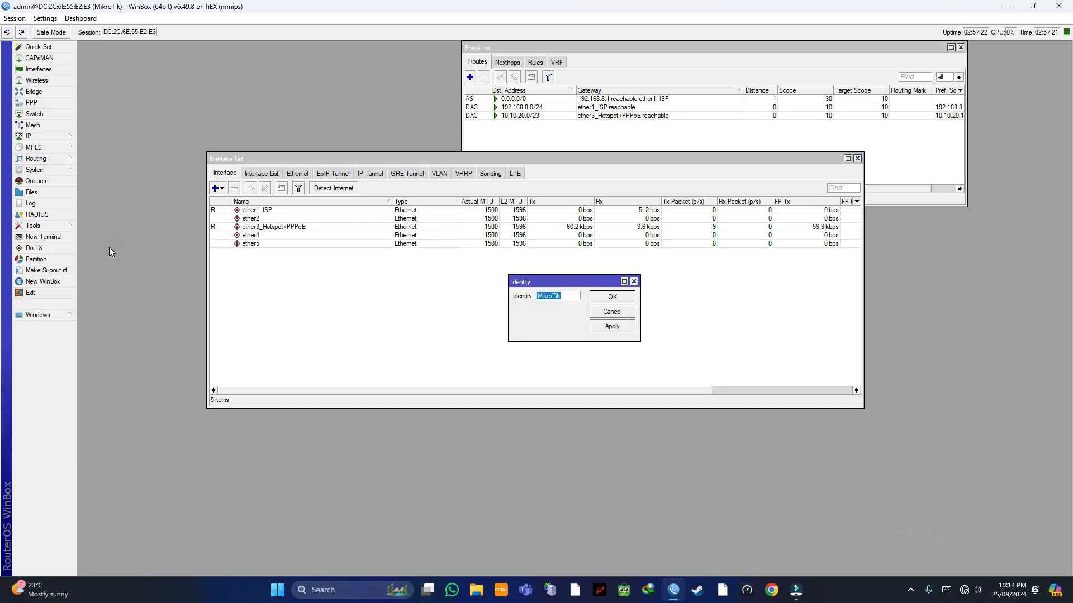
click(564, 292)
key(BackSpace)
key(BackSpace)
key(BackSpace)
key(BackSpace)
key(BackSpace)
key(BackSpace)
key(BackSpace)
text(DHARMAMEDIA)
click(594, 297)
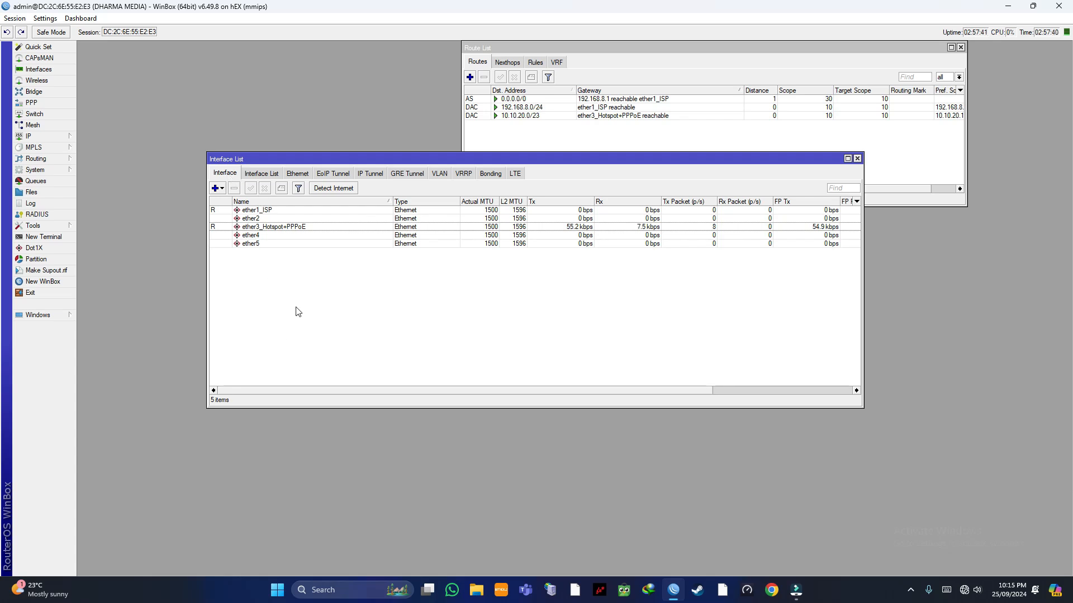
Step: Start Hotspot Setup from IP > Hotspot with ether3_Hotspot+PPPoE as the interface
click(59, 136)
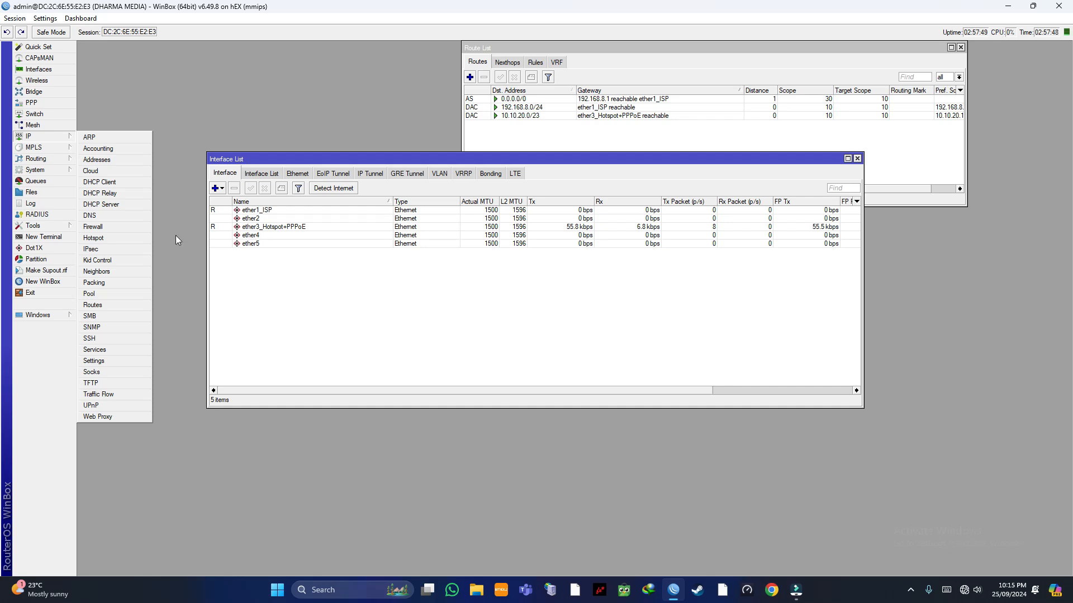
click(202, 122)
click(61, 136)
click(99, 237)
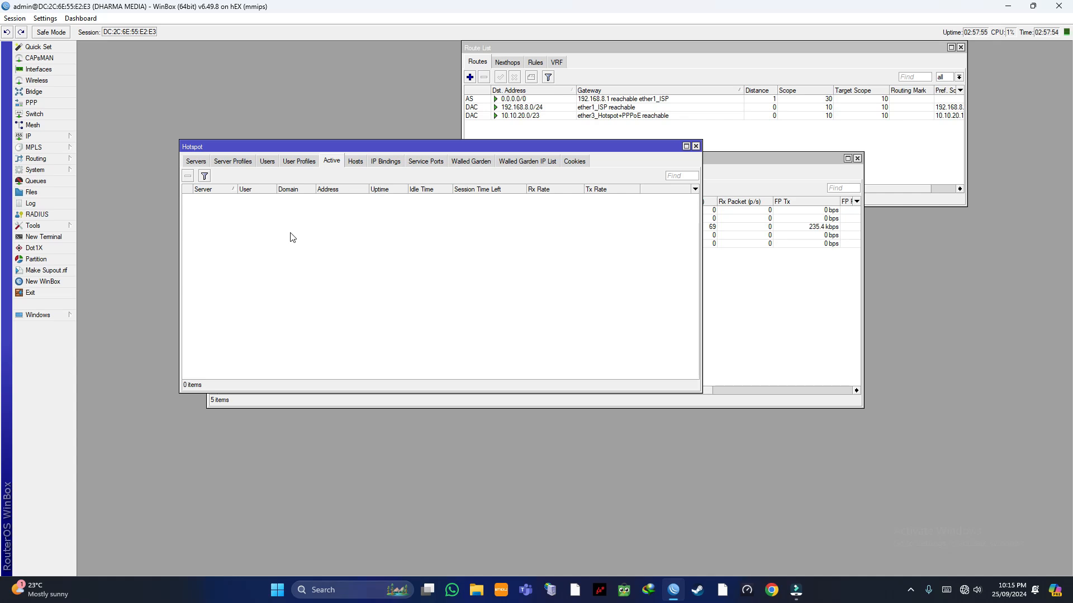
click(196, 162)
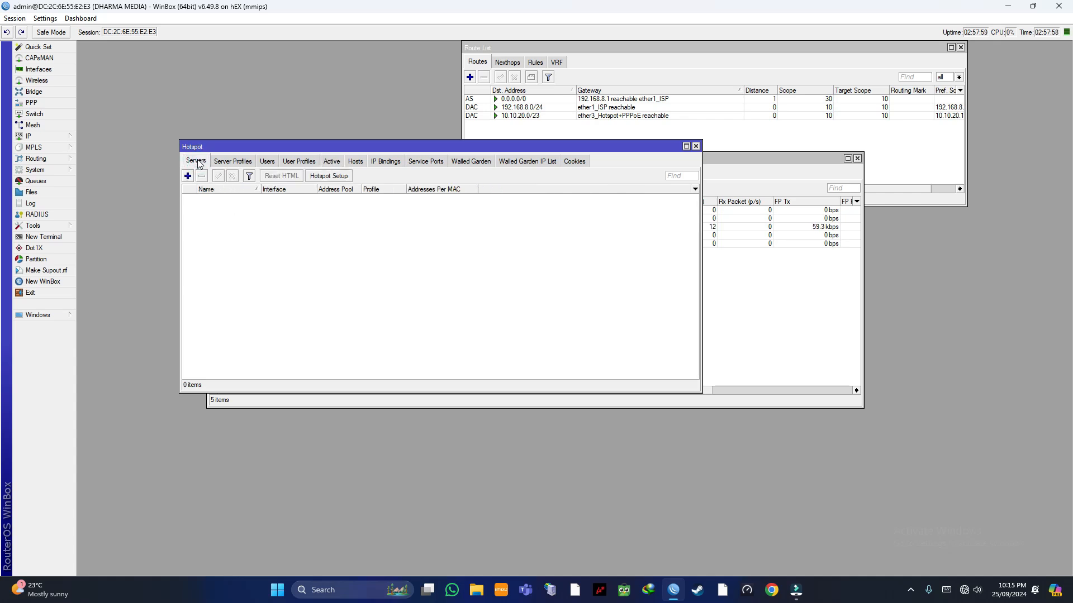
click(319, 177)
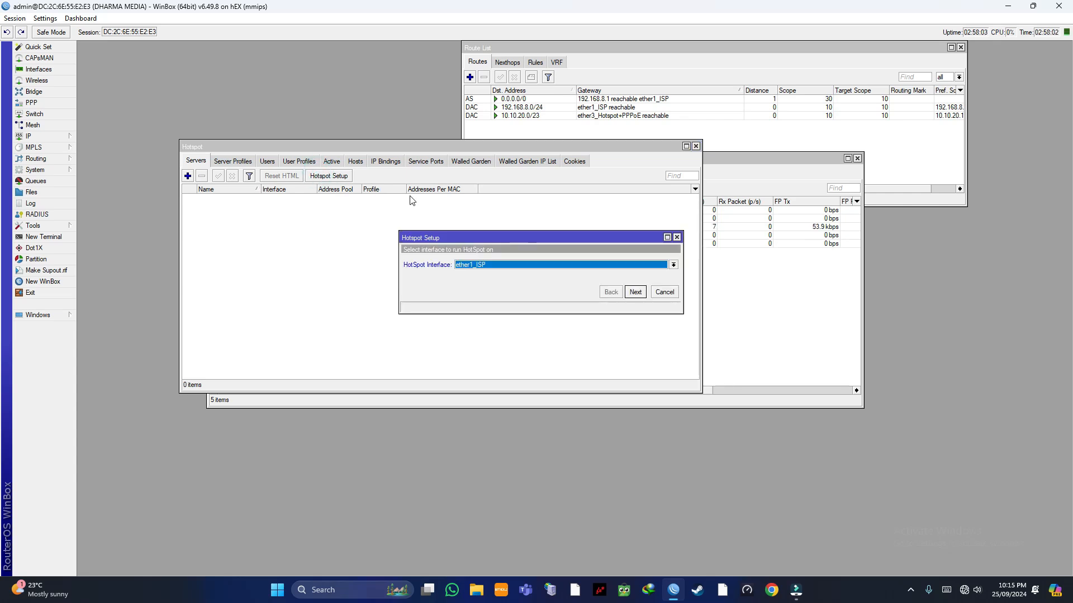
click(474, 264)
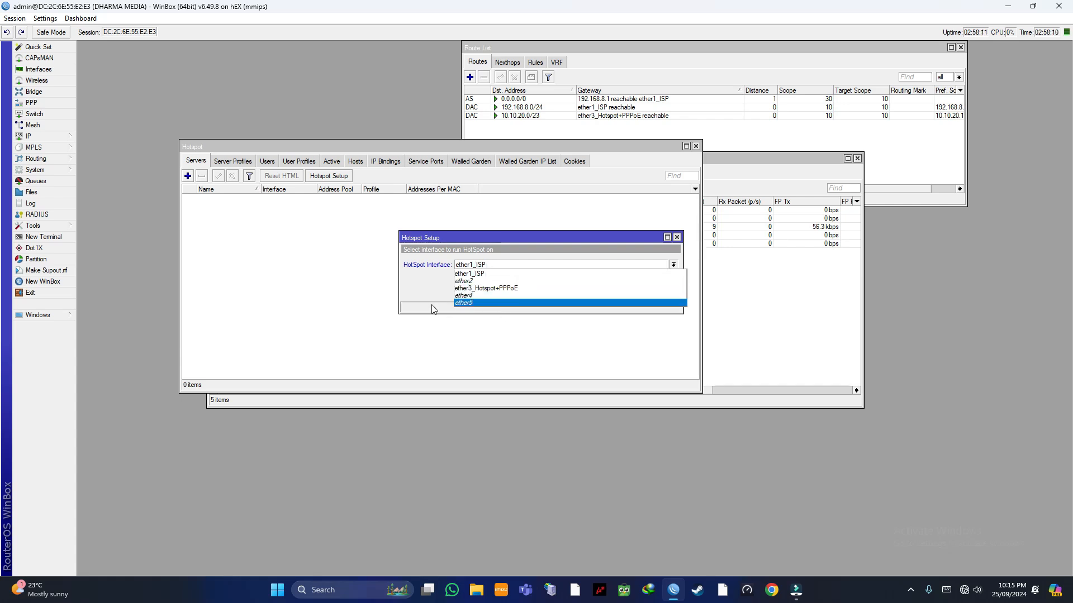
click(503, 288)
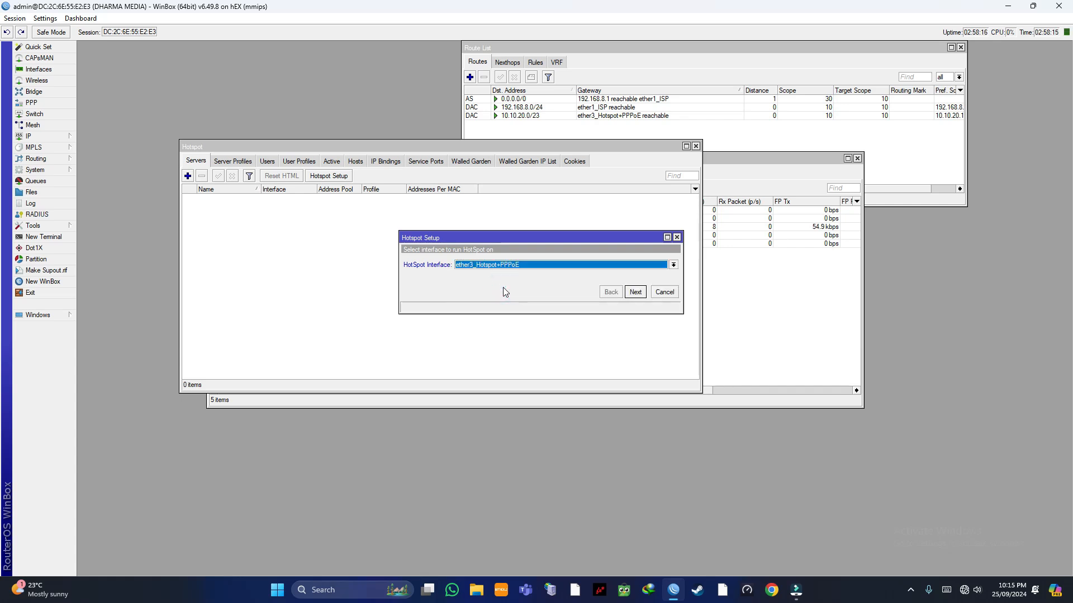
click(635, 291)
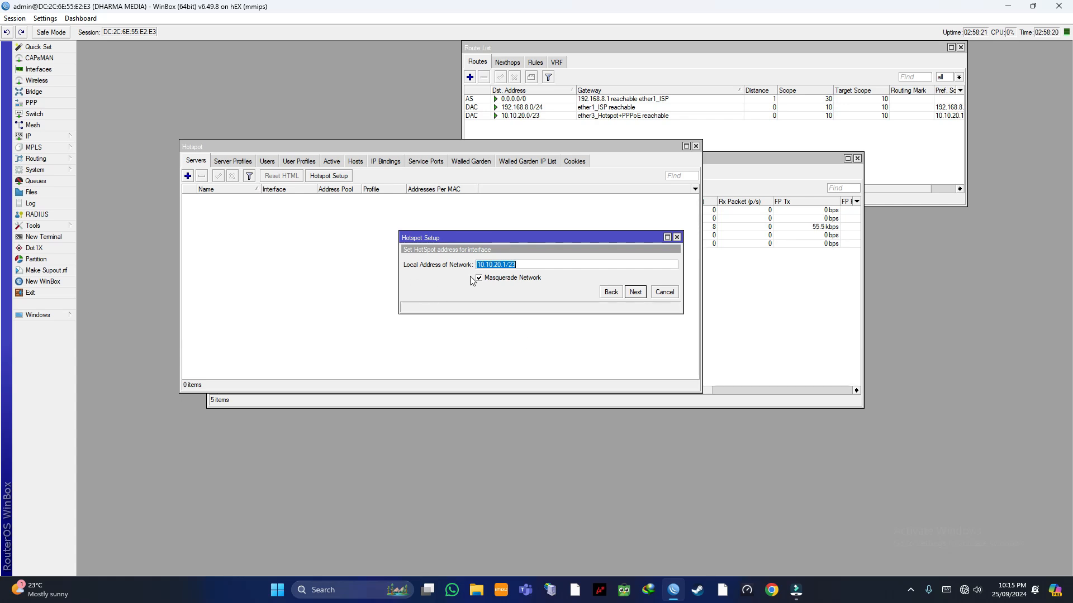
Step: Accept the 10.10.20.1/23 hotspot address and the 10.10.20.2-10.10.21.254 address pool
click(526, 263)
click(635, 292)
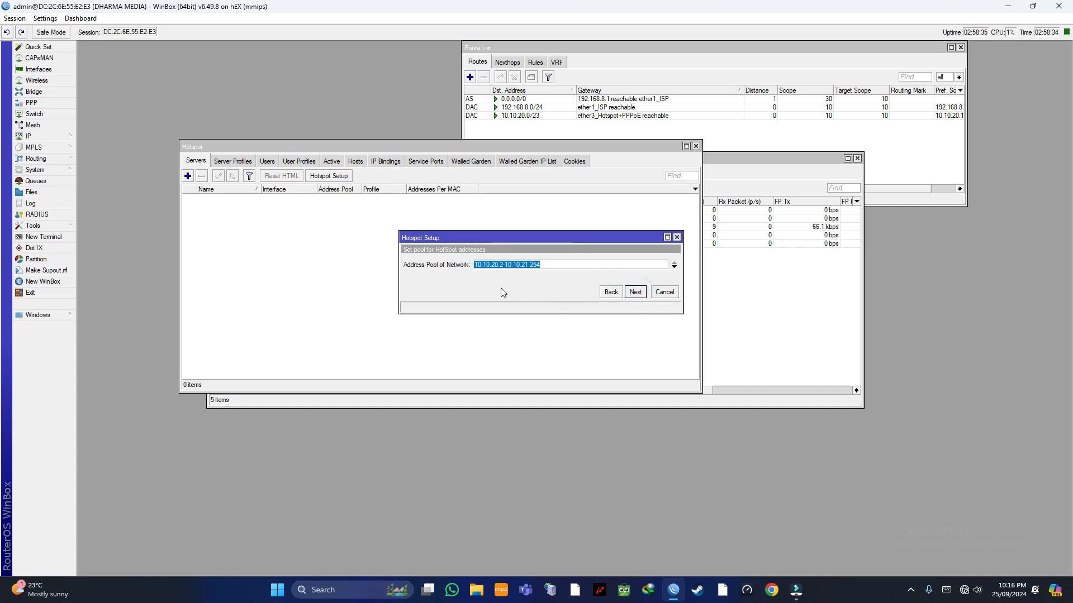
click(452, 286)
click(576, 266)
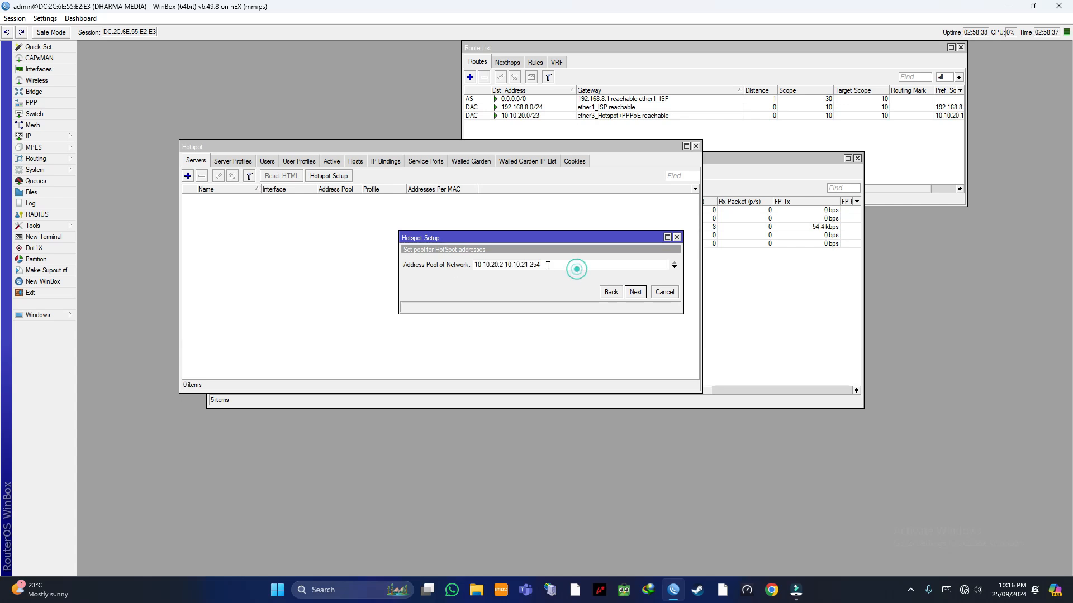
click(635, 292)
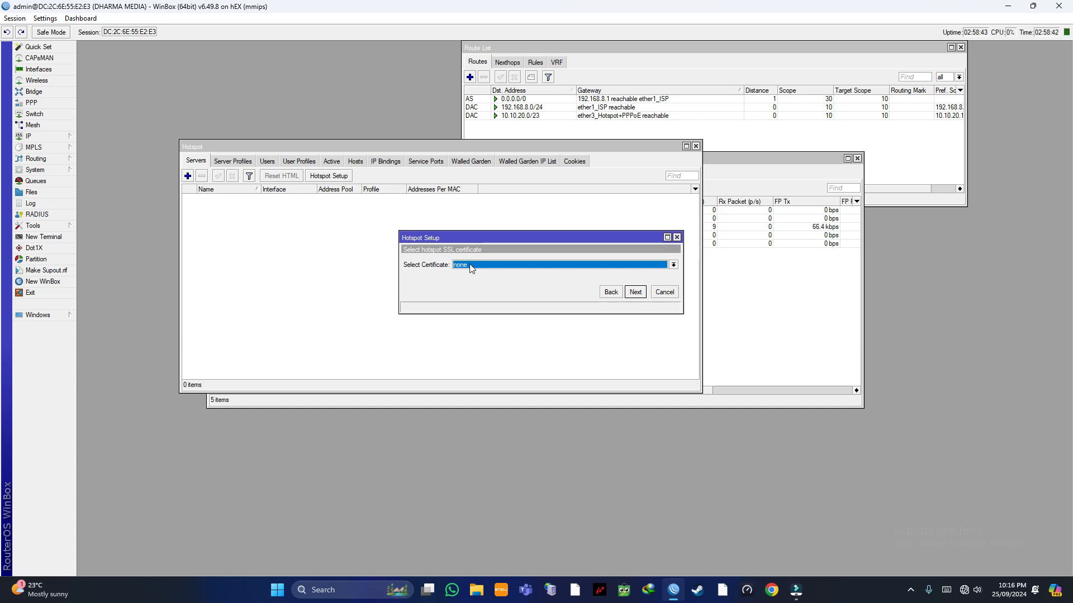
Step: Choose no SSL certificate and leave the SMTP server empty
click(489, 266)
click(472, 283)
click(632, 293)
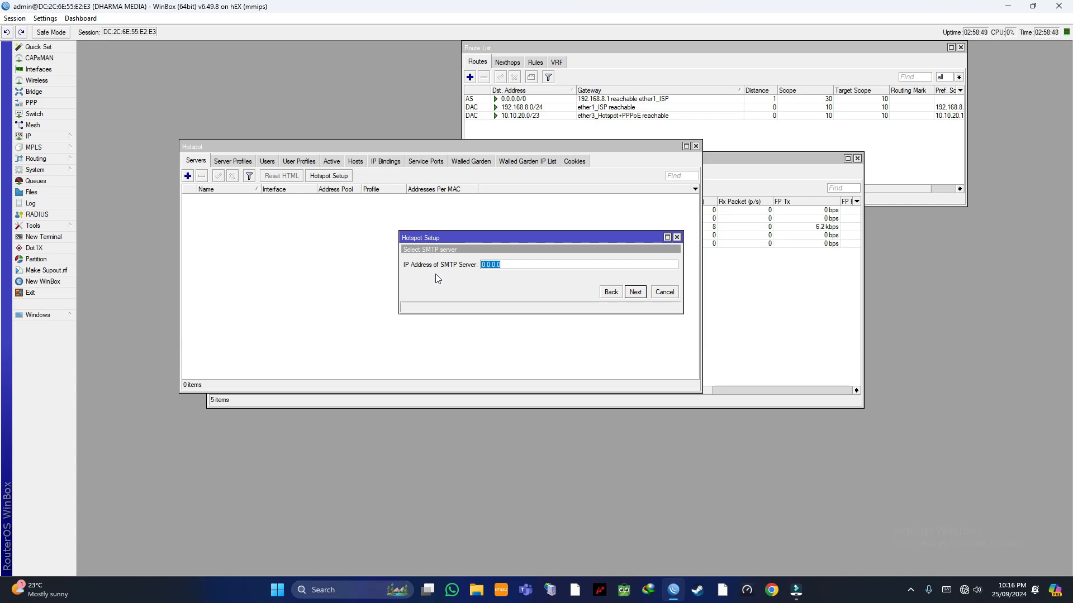
click(634, 292)
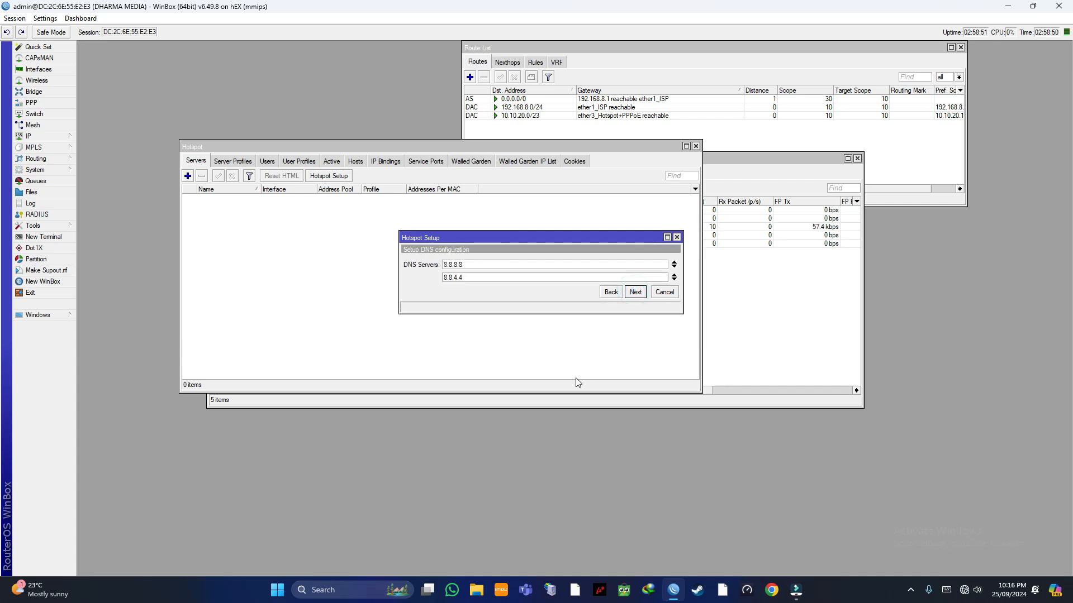
Step: Use 8.8.8.8 and 8.8.4.4 as the hotspot DNS servers
click(470, 265)
click(468, 277)
click(475, 265)
click(634, 292)
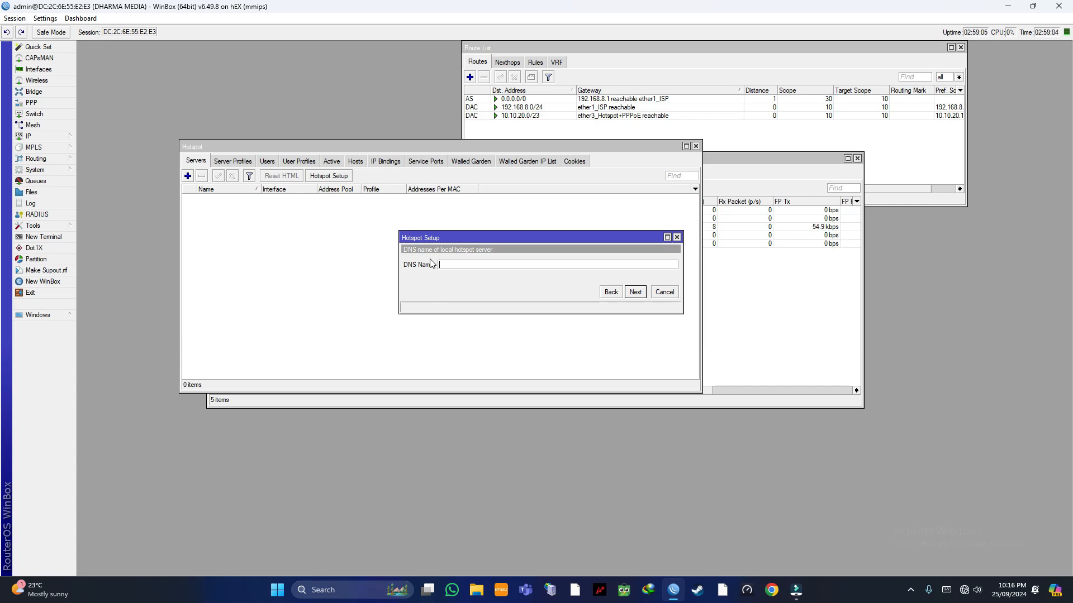
Step: Set the DNS name to dharmamedia.net and give the local hotspot user a password
text(dharmamedia.net)
click(637, 293)
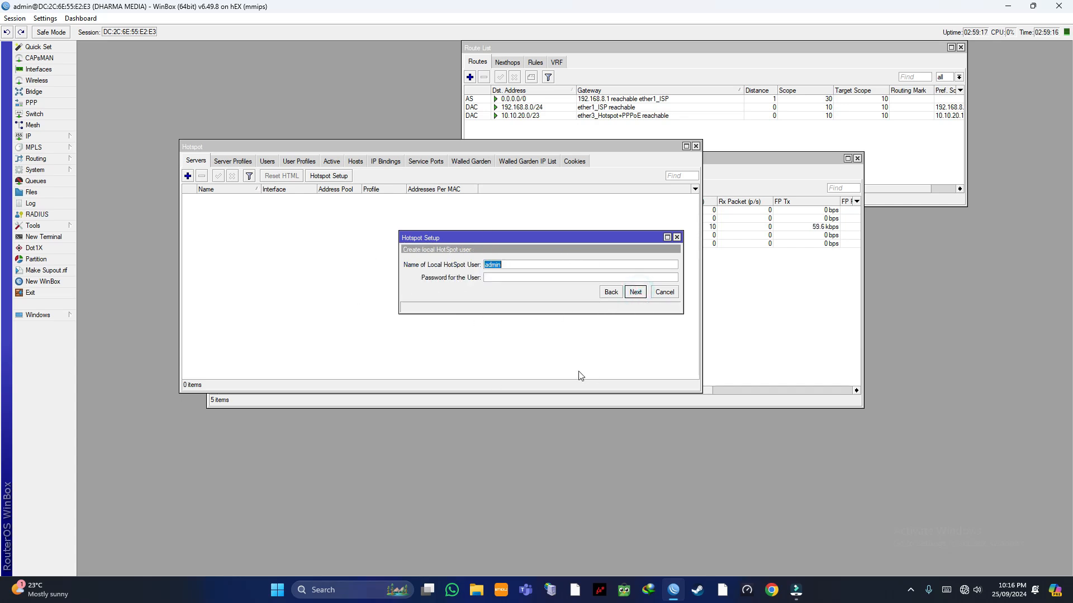
click(498, 280)
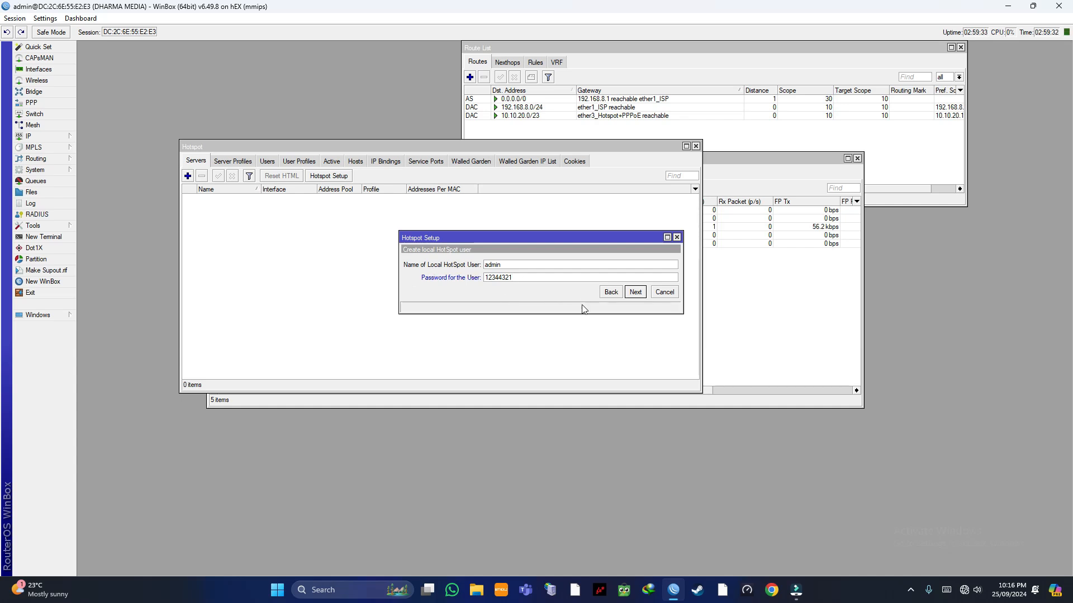
click(635, 292)
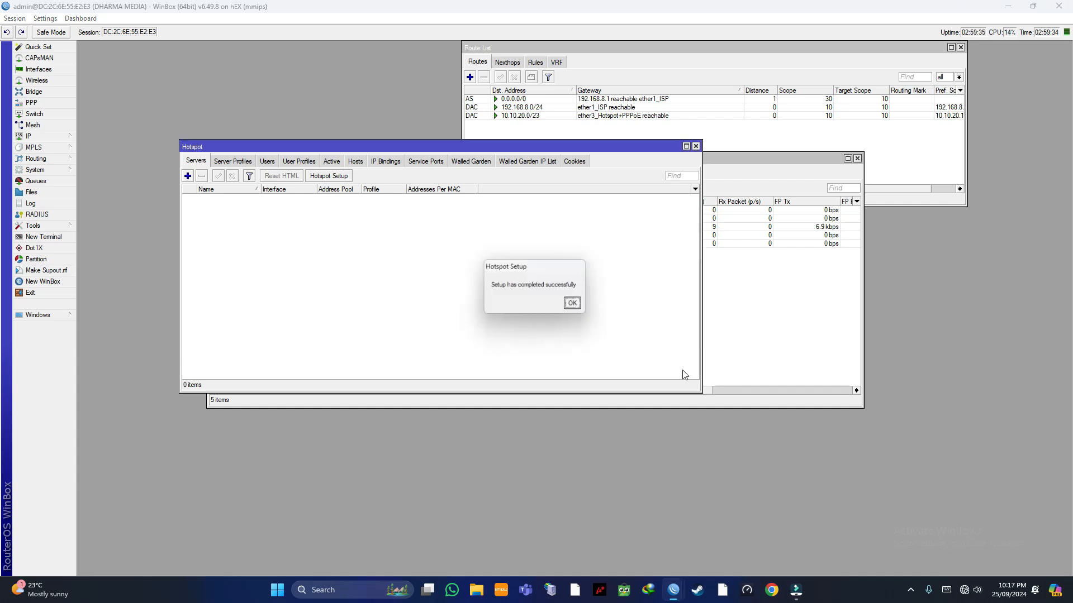
Step: Dismiss the setup message and change hotspot1's Addresses Per MAC from 2 to 1
click(576, 305)
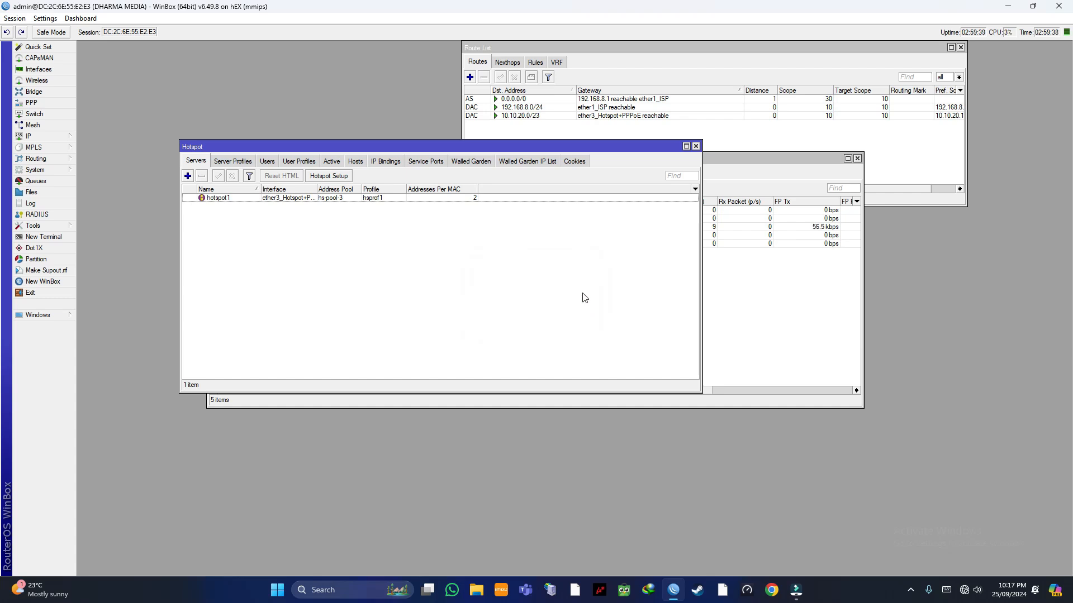
click(198, 160)
double_click(285, 199)
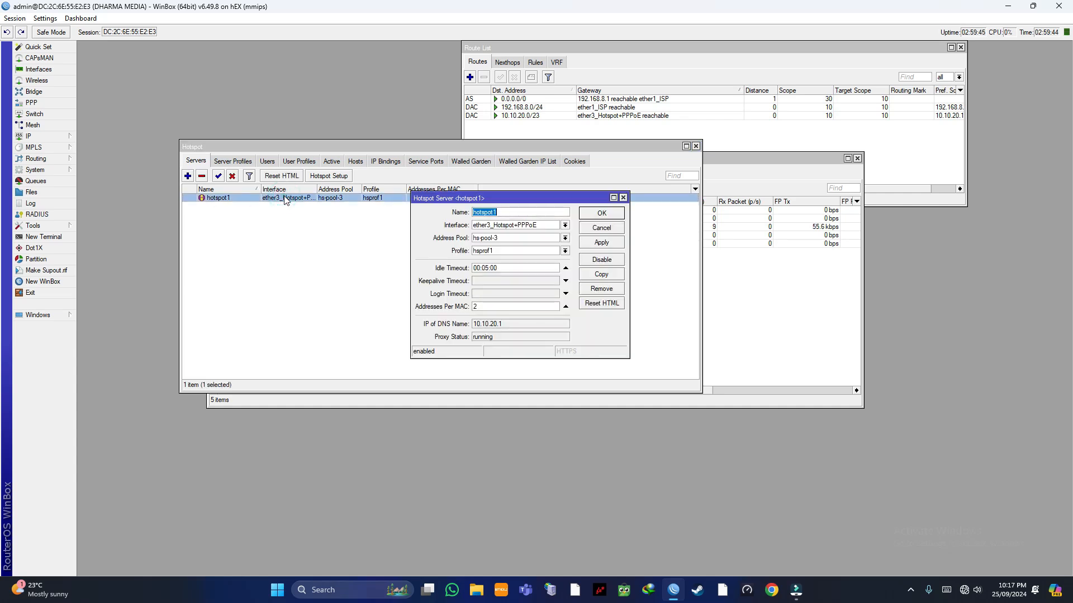
click(484, 305)
click(602, 243)
click(609, 215)
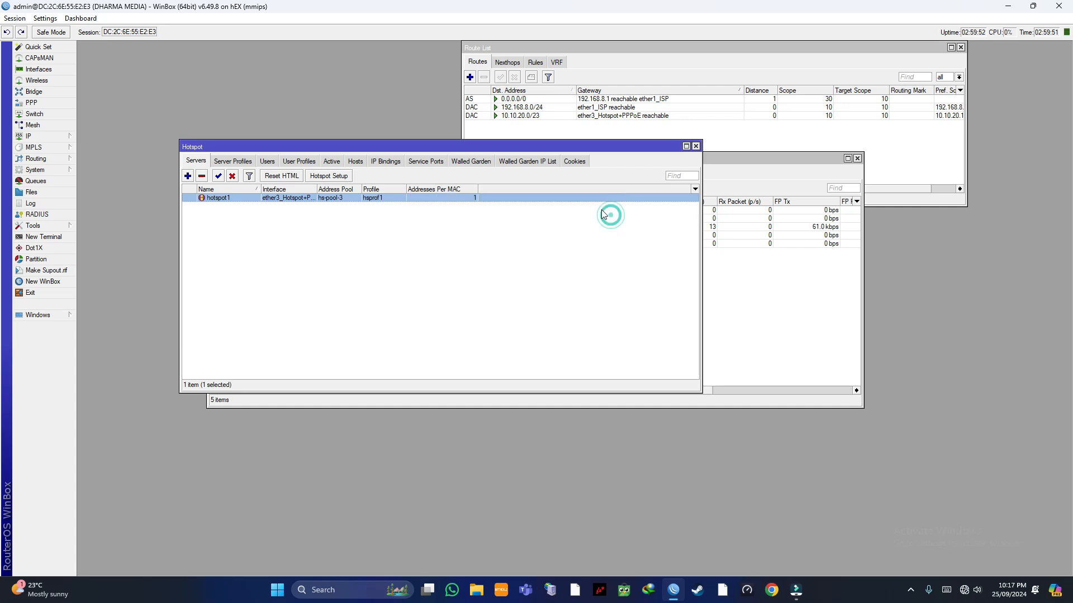
click(431, 282)
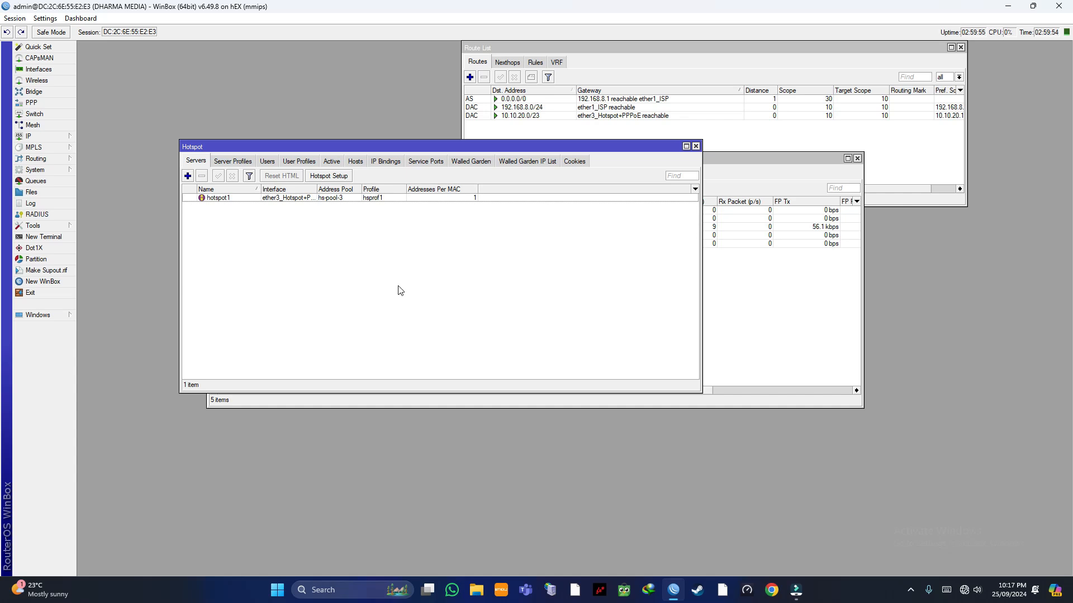
Step: On hsprof1's Login tab, add HTTP PAP and MAC Cookie, keep HTTP CHAP, and untick Cookie
click(233, 162)
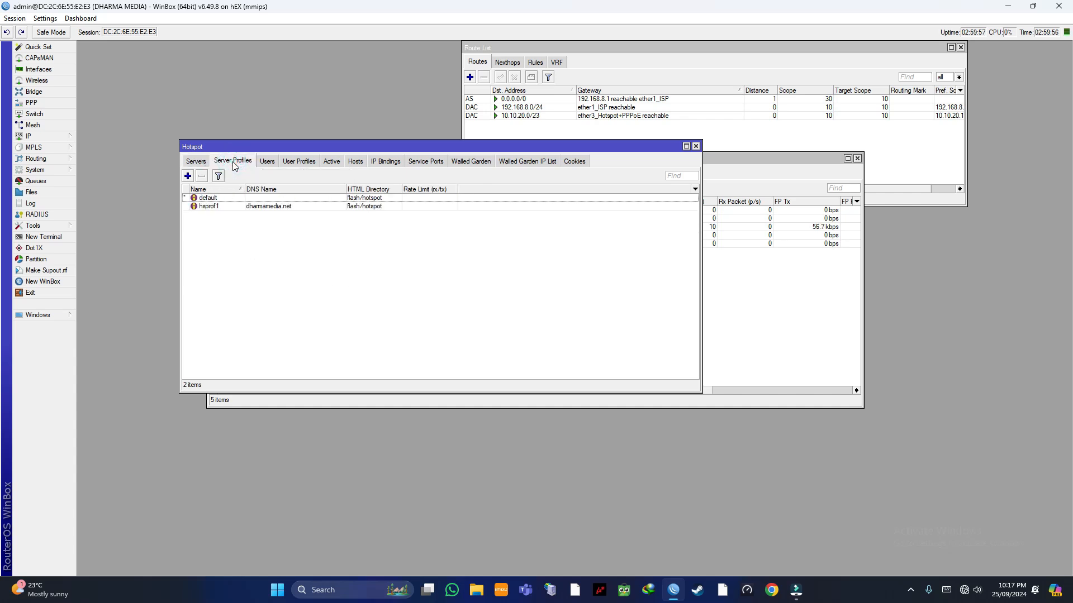
double_click(268, 207)
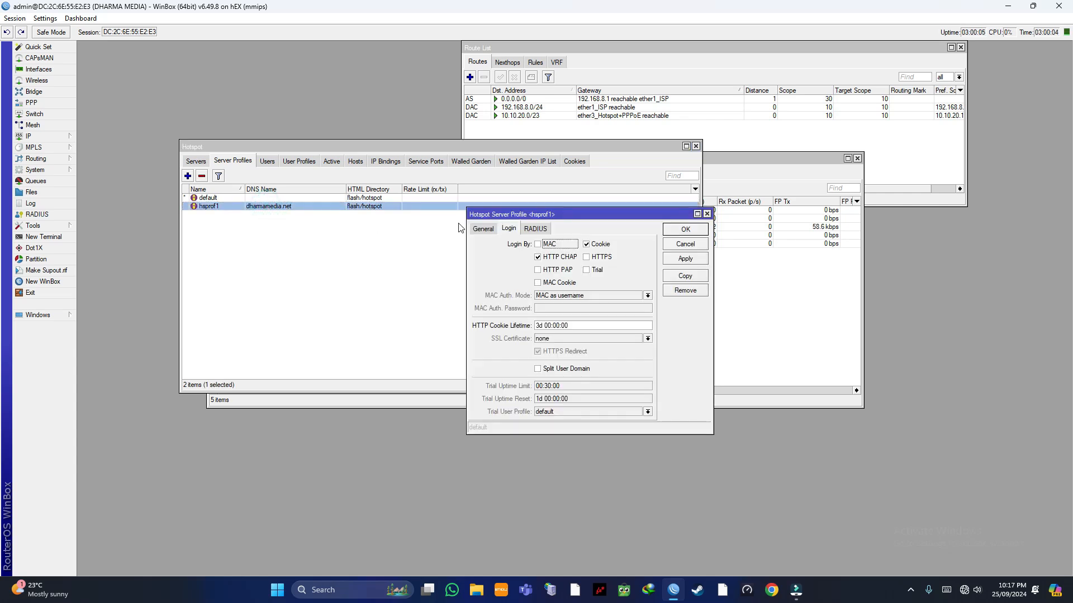
click(484, 231)
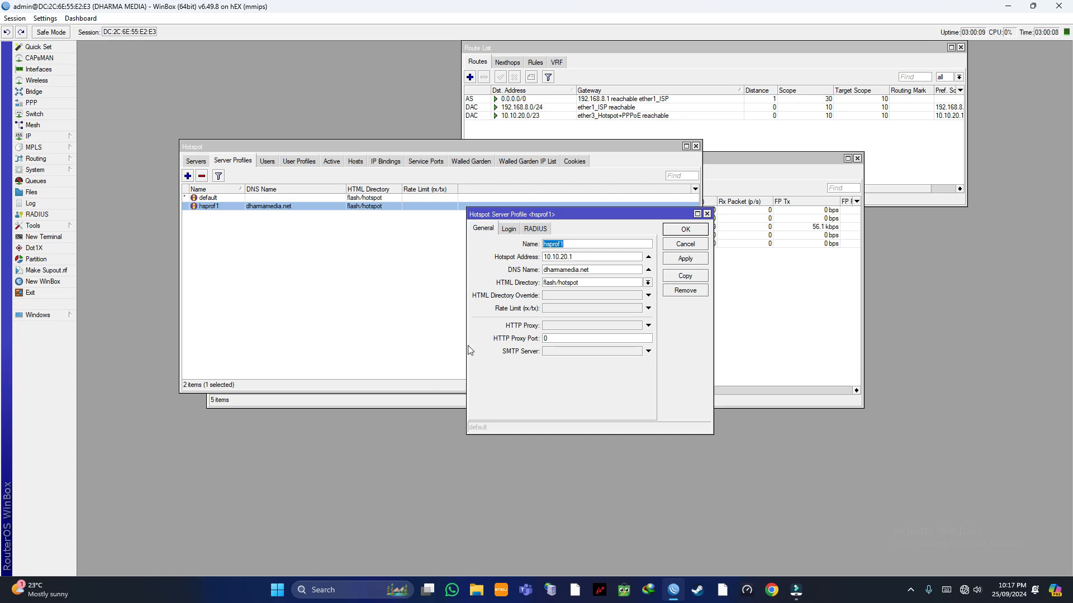
click(517, 234)
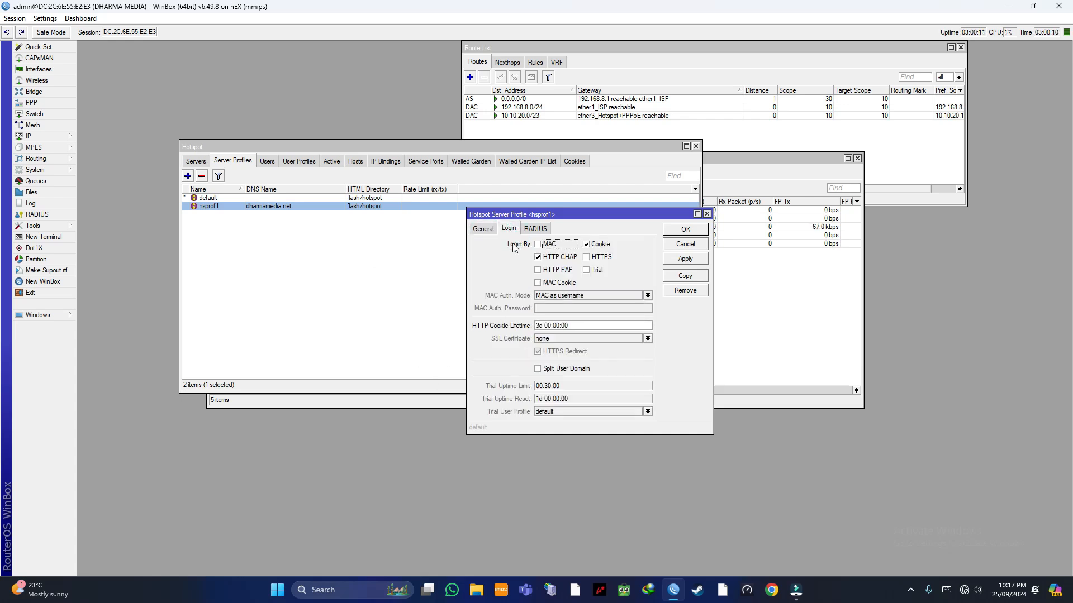
click(548, 260)
click(548, 259)
click(547, 271)
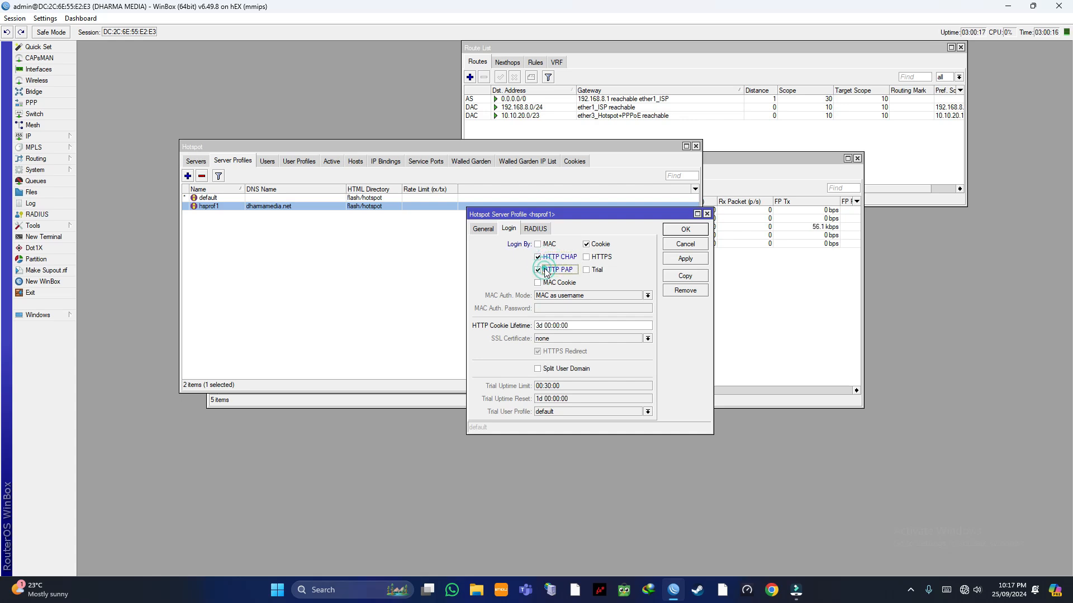
click(544, 283)
click(587, 245)
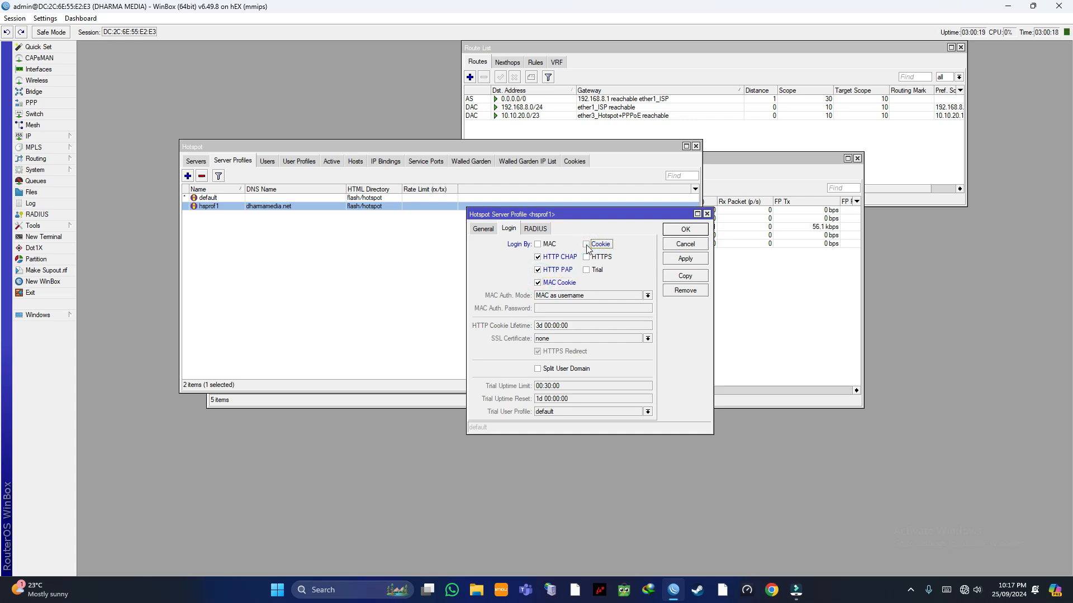
click(684, 258)
click(690, 231)
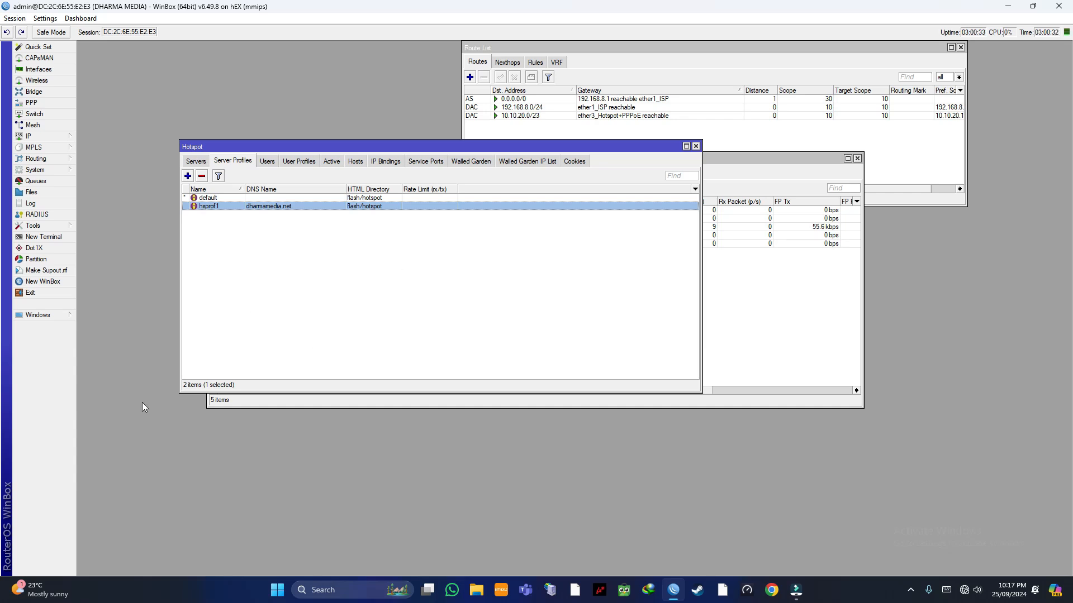
Step: Reboot the router from System > Reboot and confirm with Yes
click(50, 169)
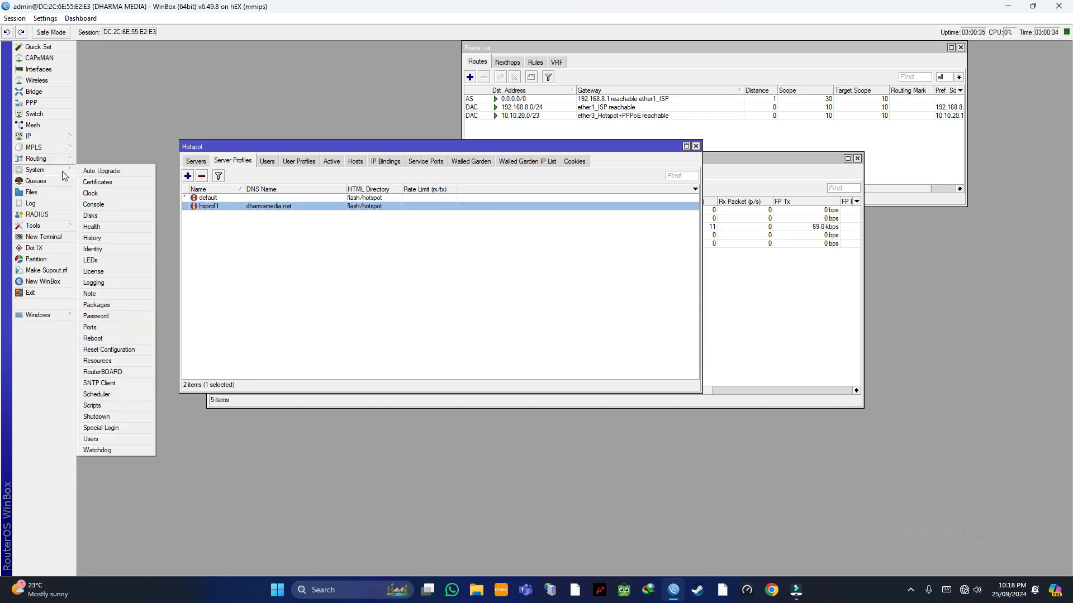
click(107, 142)
click(58, 168)
click(95, 335)
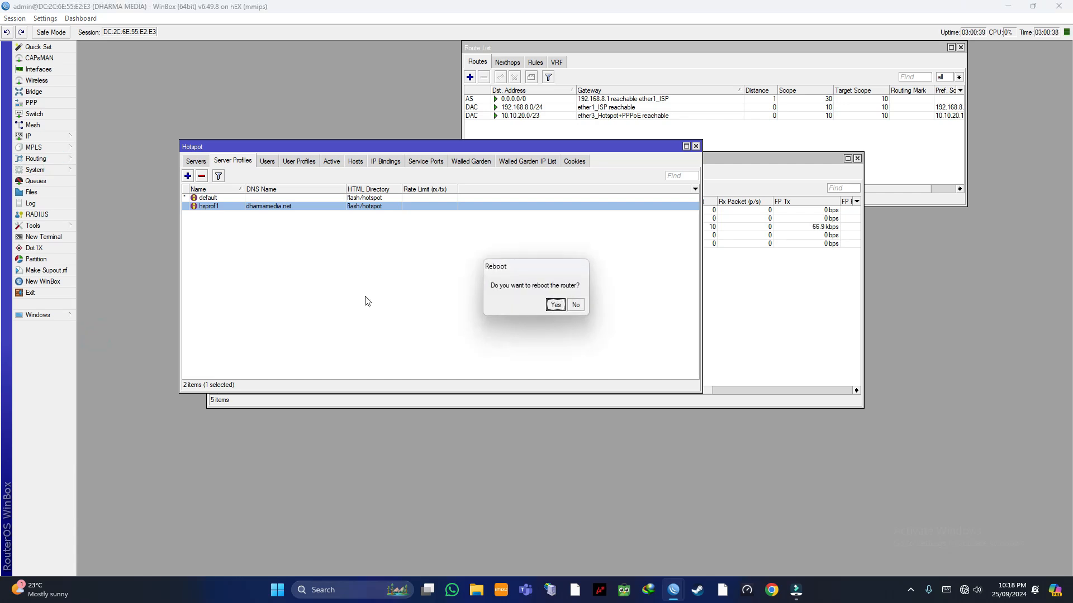
click(554, 305)
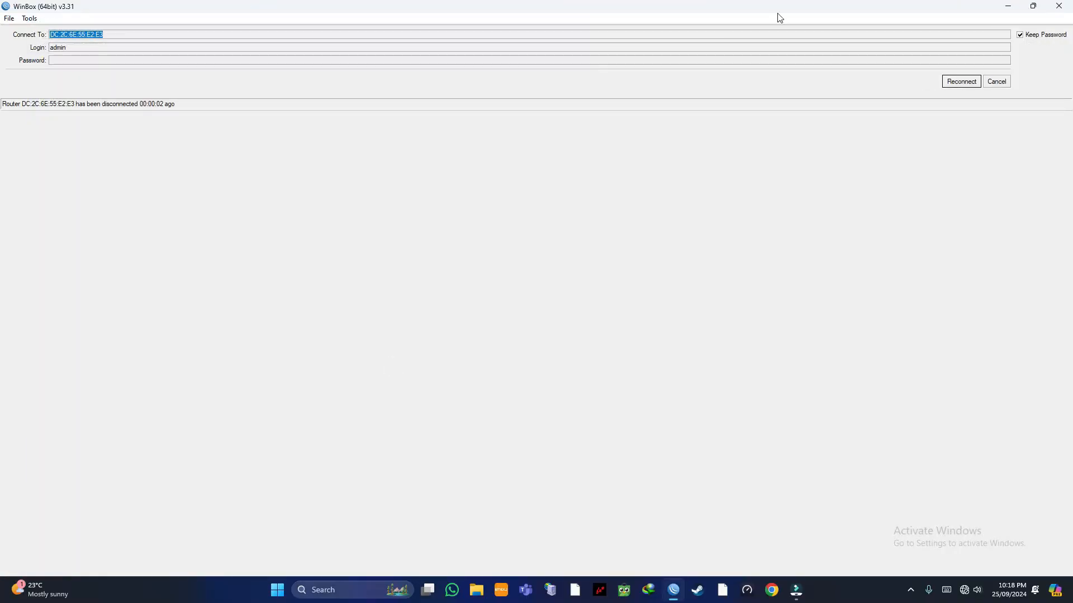
Step: Cancel reconnecting and refresh the Neighbors list until the DHARMA MEDIA router appears
click(986, 82)
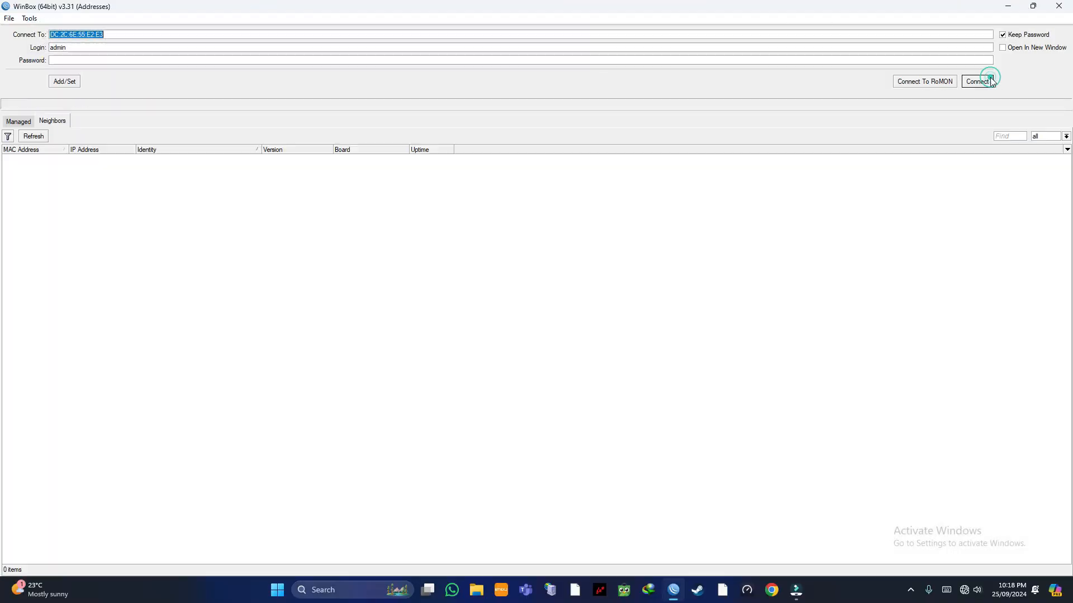
click(39, 137)
click(32, 136)
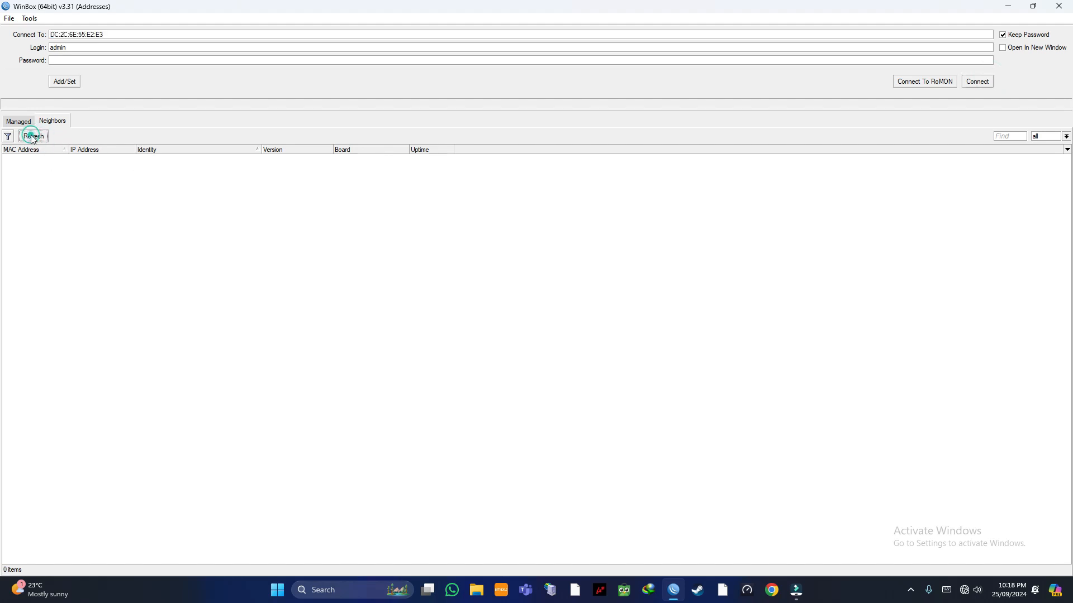
click(32, 137)
click(37, 136)
click(37, 136)
click(36, 136)
click(31, 137)
click(25, 137)
click(28, 133)
click(27, 133)
click(30, 137)
click(29, 137)
click(30, 137)
click(31, 139)
click(32, 137)
click(32, 137)
click(31, 138)
click(32, 137)
click(61, 193)
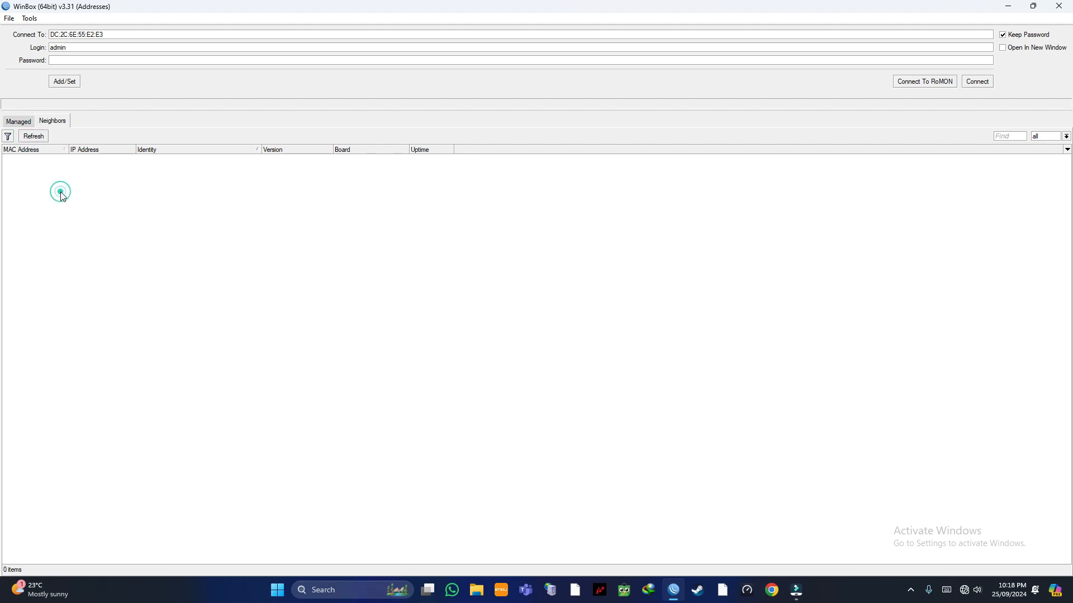
click(34, 137)
click(32, 137)
click(38, 136)
click(38, 136)
click(38, 137)
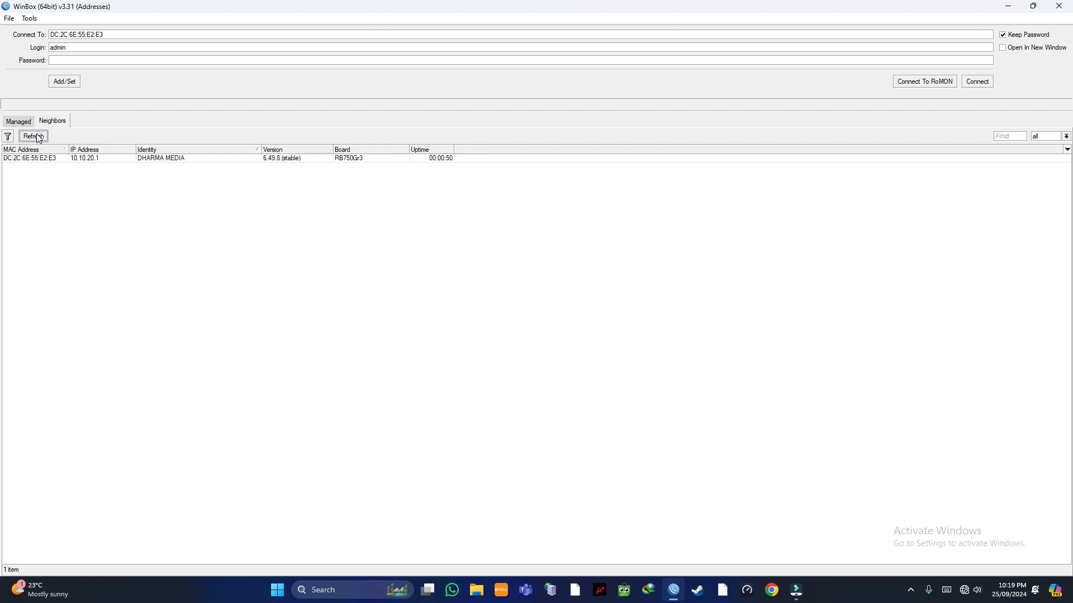
click(106, 192)
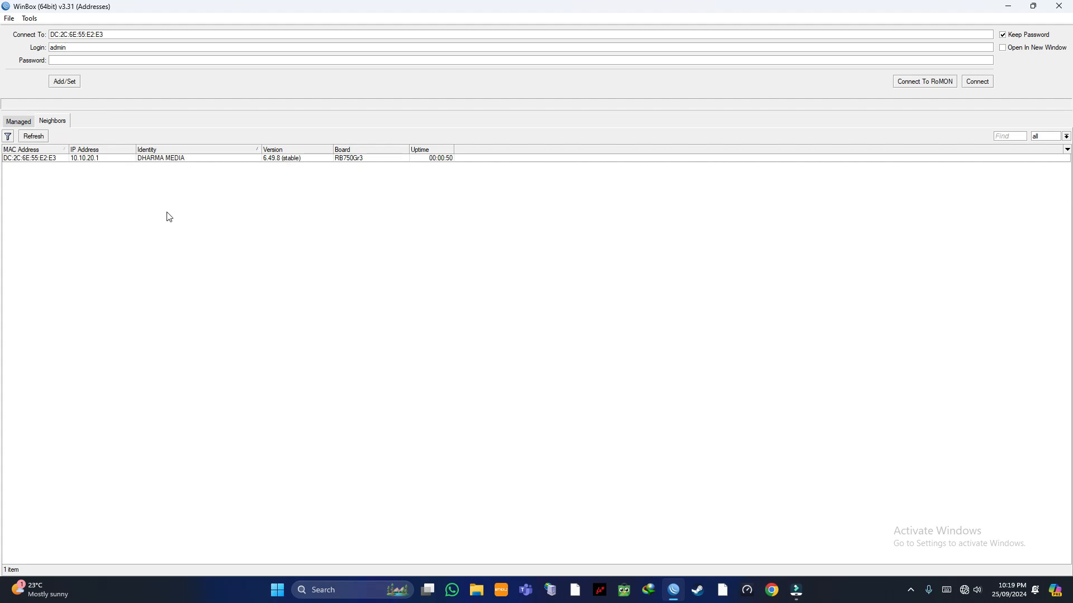
Step: Select the DHARMA MEDIA router by MAC address and connect with the new login name and password
click(99, 159)
click(120, 197)
click(53, 160)
click(72, 65)
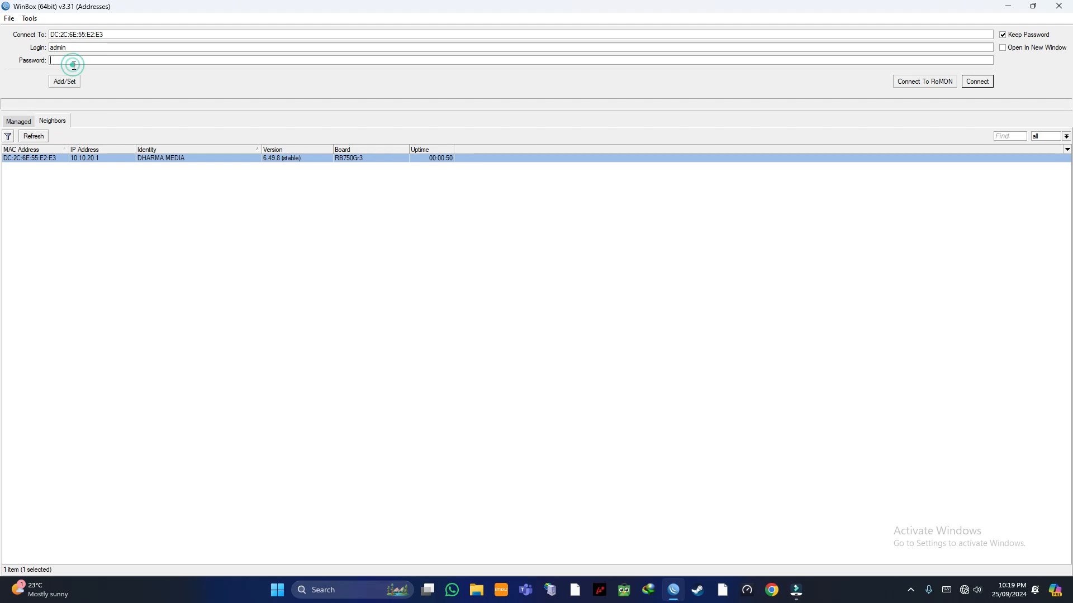
click(100, 47)
key(BackSpace)
key(BackSpace)
key(BackSpace)
key(BackSpace)
text(pande)
click(81, 61)
text(********)
click(971, 82)
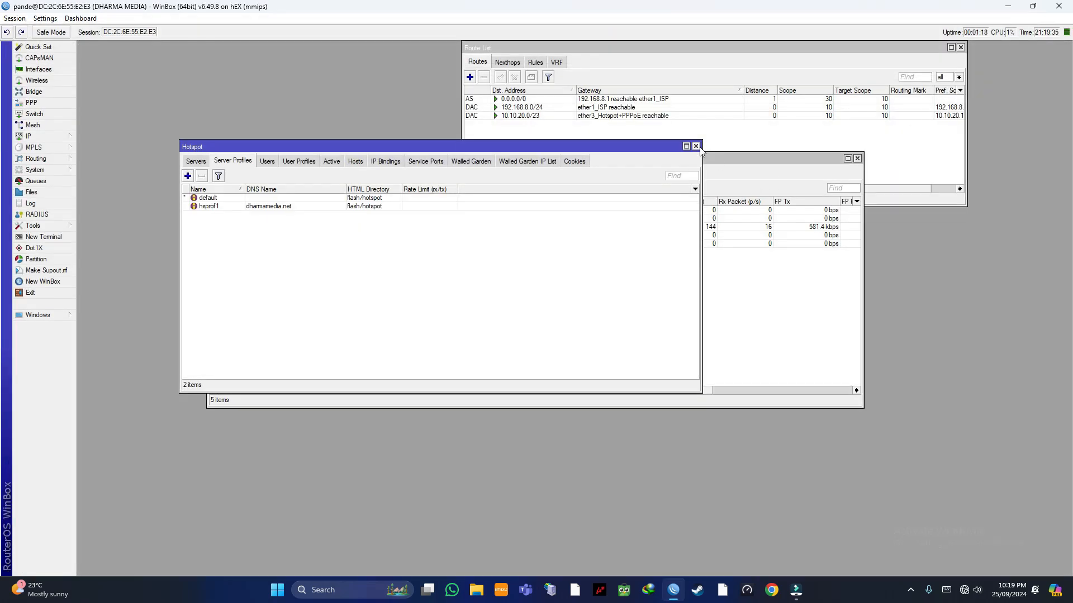
Step: Close the Hotspot, interface and route windows, check Users and User Profiles, then reopen IP > Hotspot
click(695, 146)
click(857, 160)
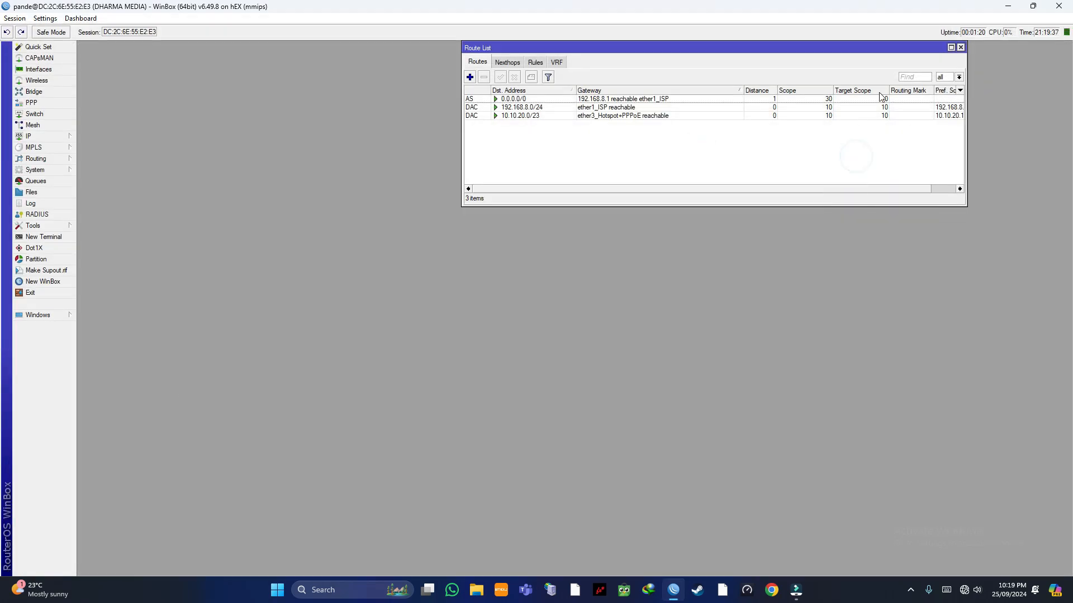
click(960, 47)
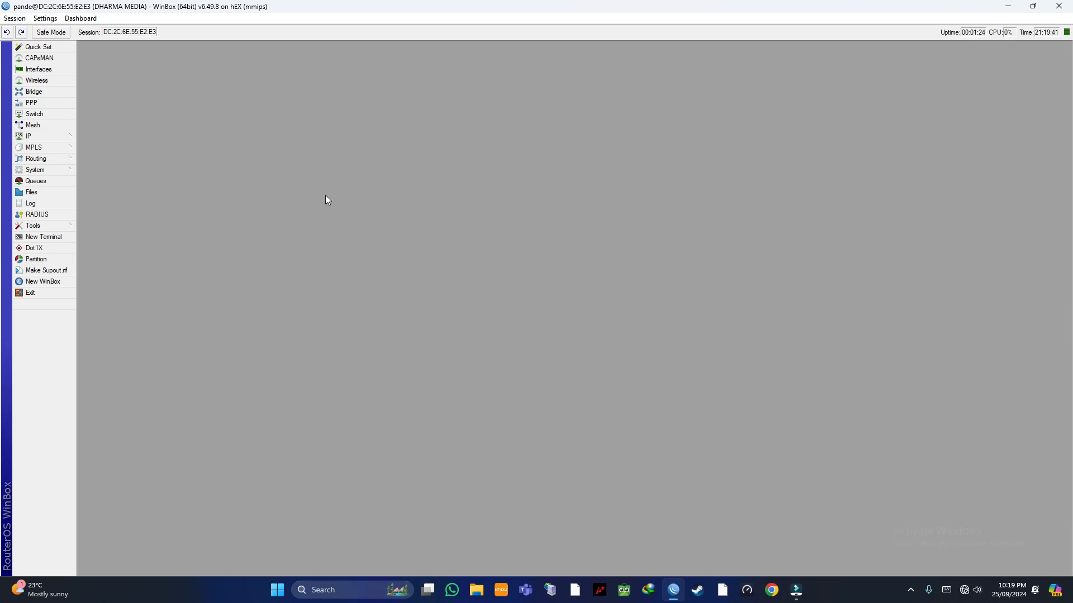
click(70, 137)
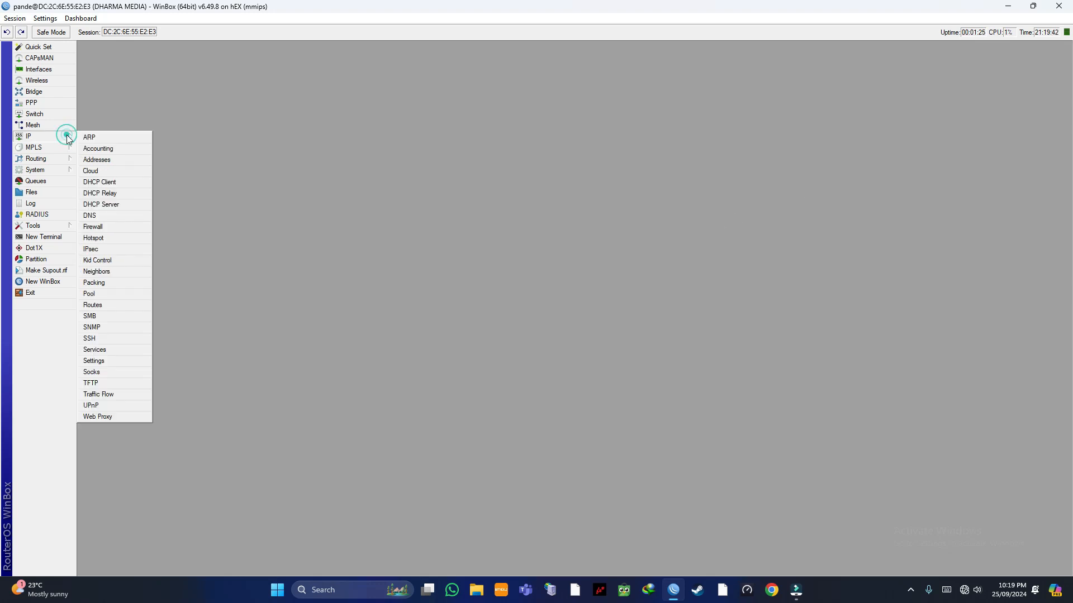
click(108, 240)
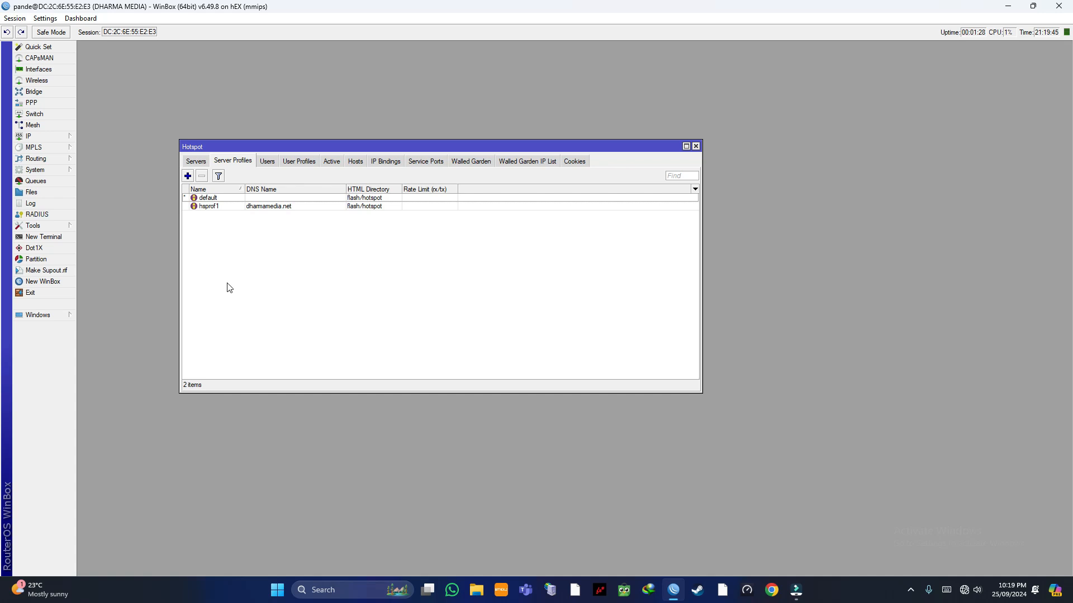
click(267, 161)
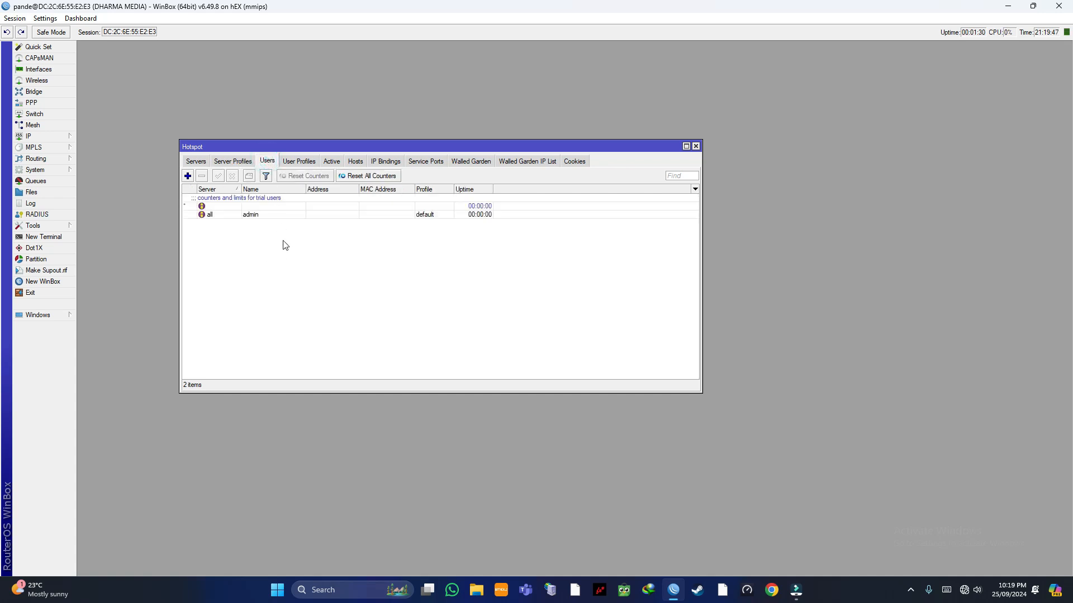
click(300, 162)
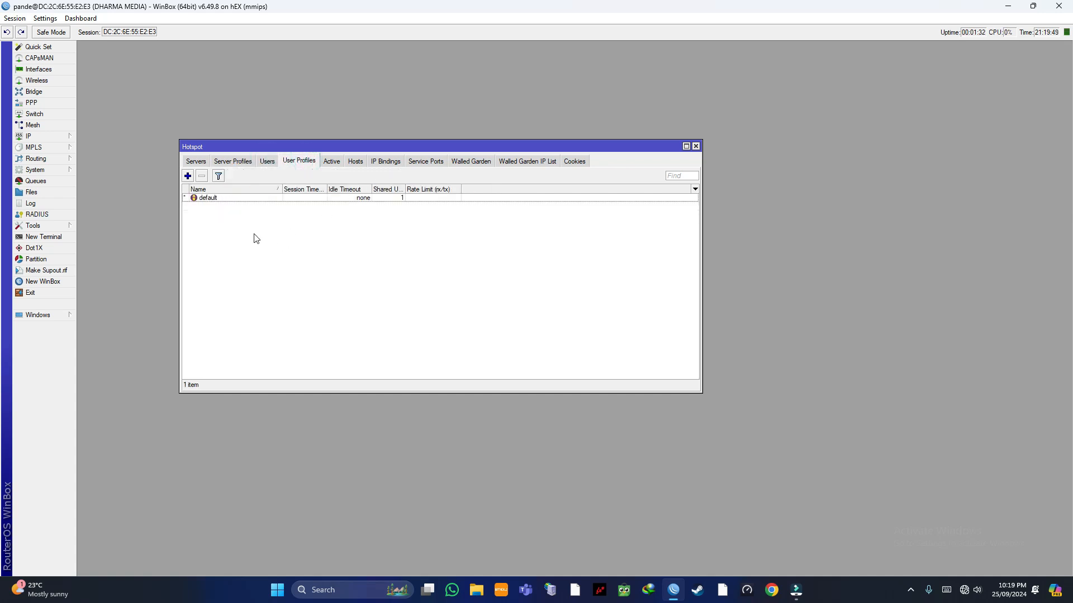
click(696, 145)
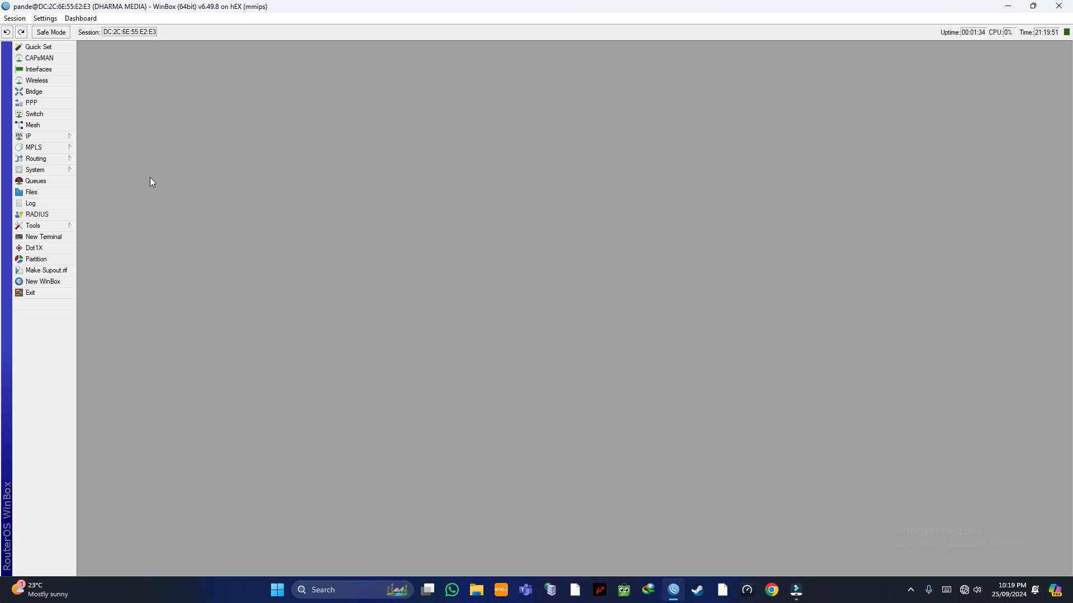
click(47, 139)
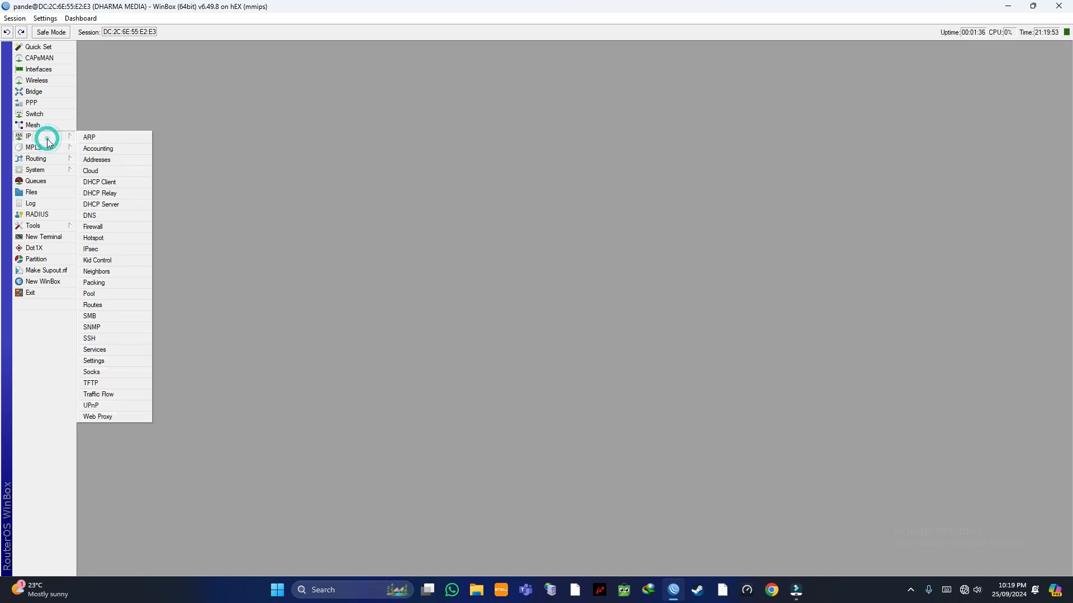
click(94, 238)
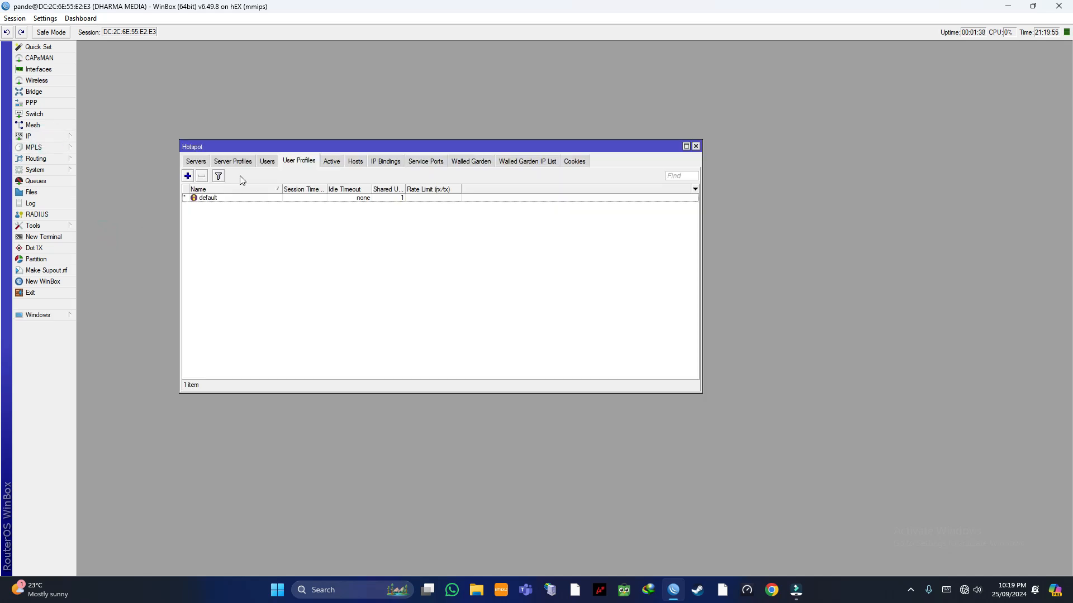
Step: Create hotspot user profile 3Mbps with a 3M/3M rx/tx rate limit
click(189, 176)
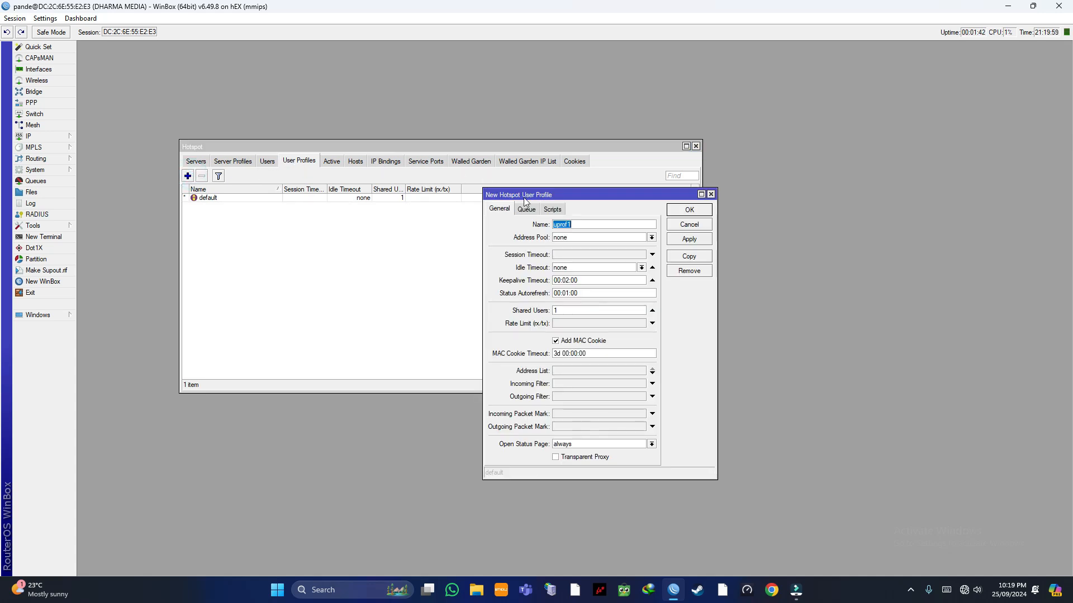
click(582, 226)
key(BackSpace)
key(BackSpace)
key(BackSpace)
key(BackSpace)
key(BackSpace)
key(BackSpace)
text(3M)
click(596, 311)
click(572, 323)
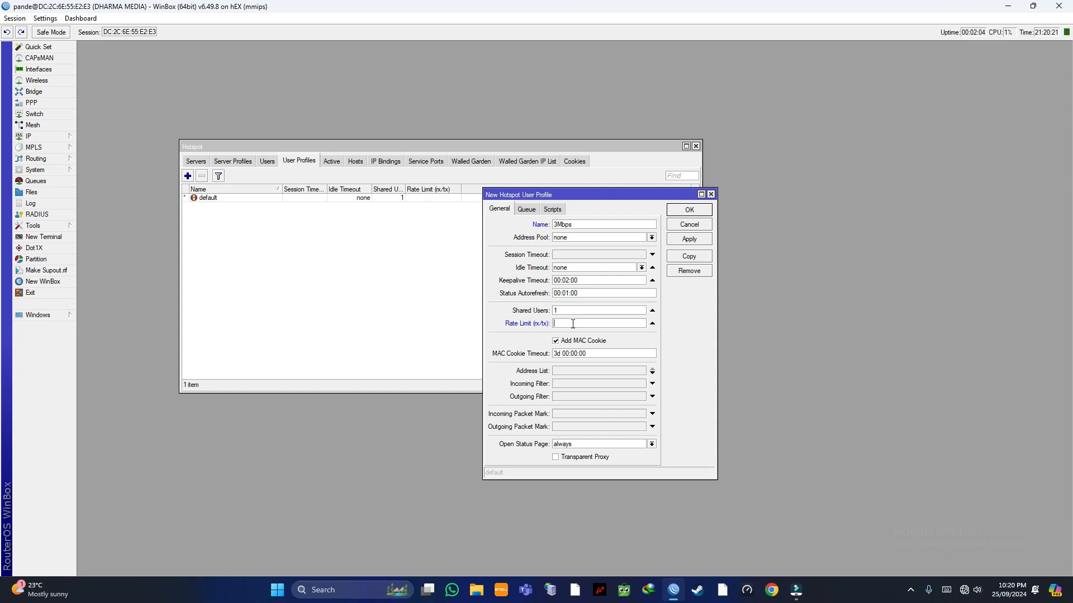
text(3M/3M)
click(687, 239)
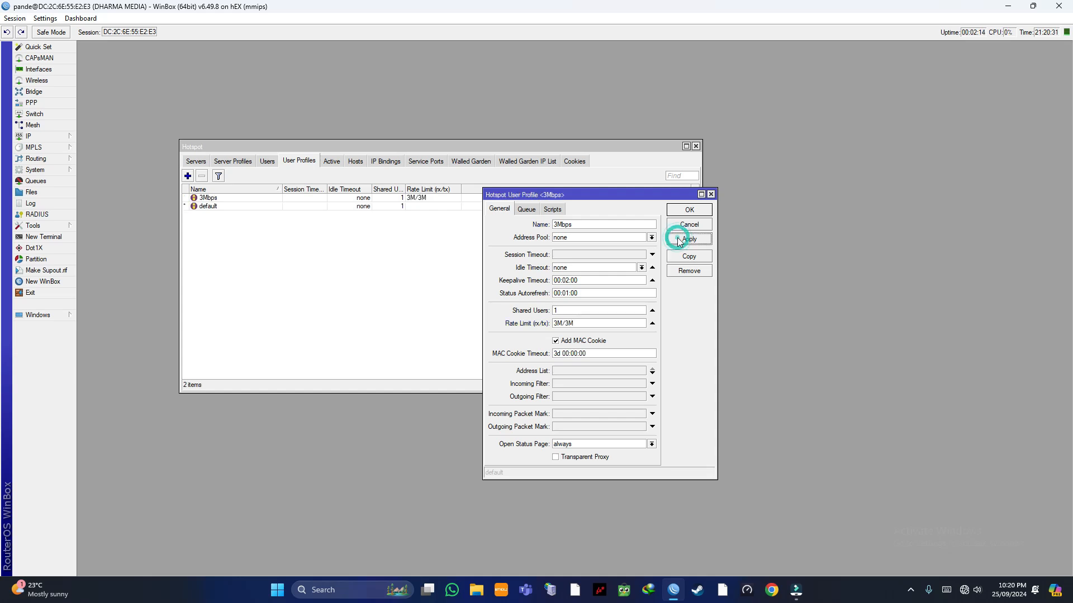
click(688, 211)
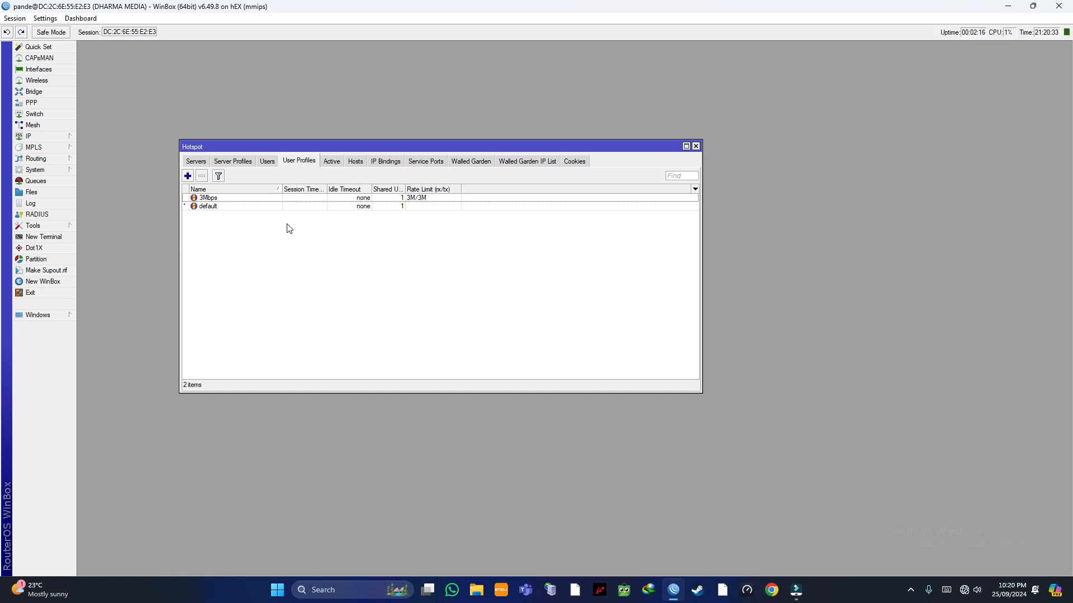
Step: Add a new hotspot user, entering its login name and password
click(271, 164)
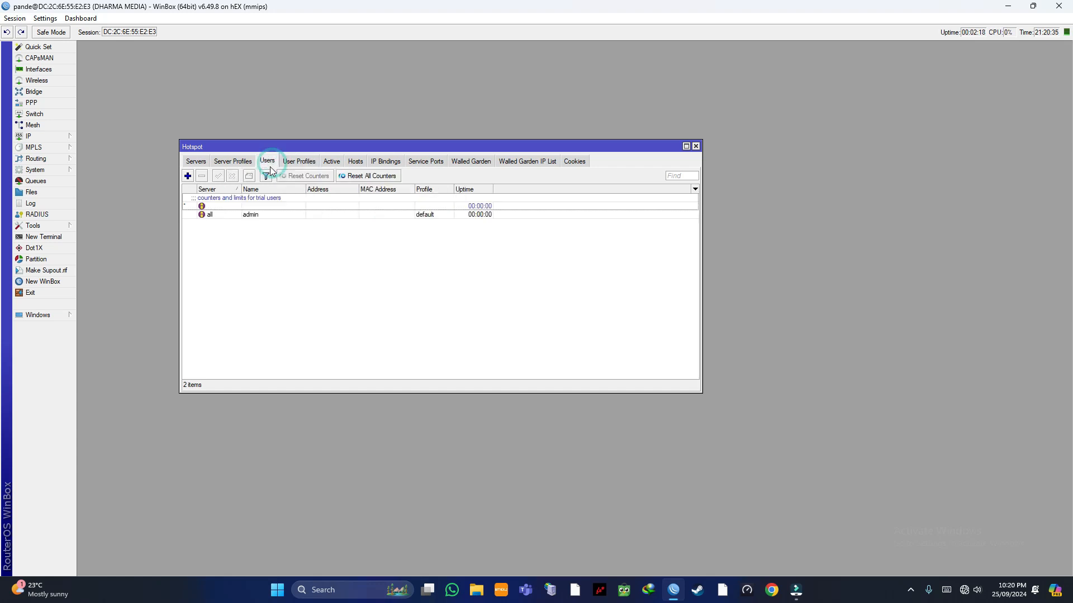
click(250, 244)
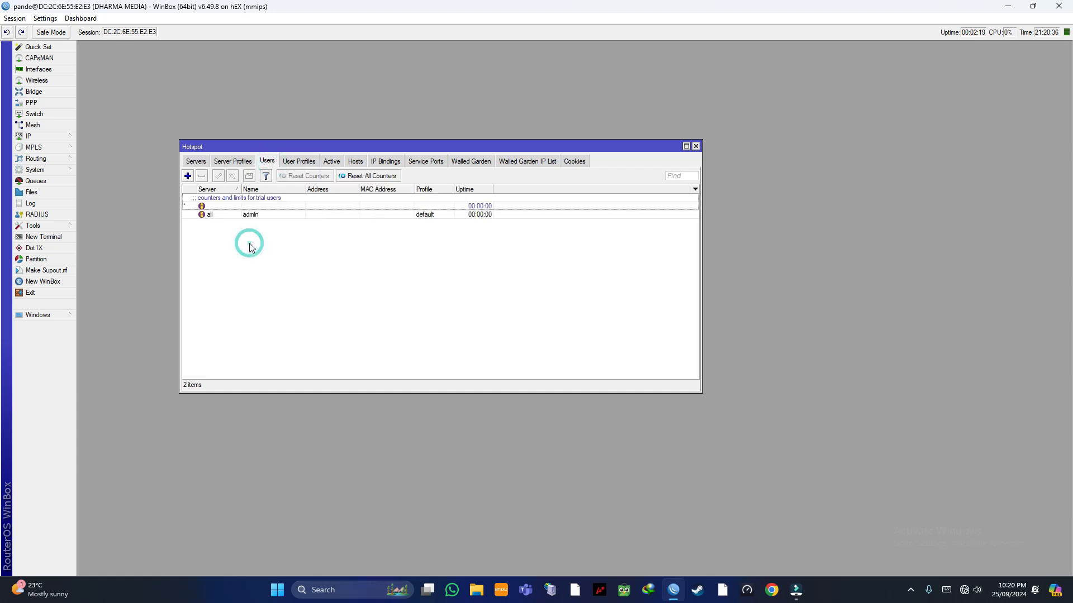
click(187, 177)
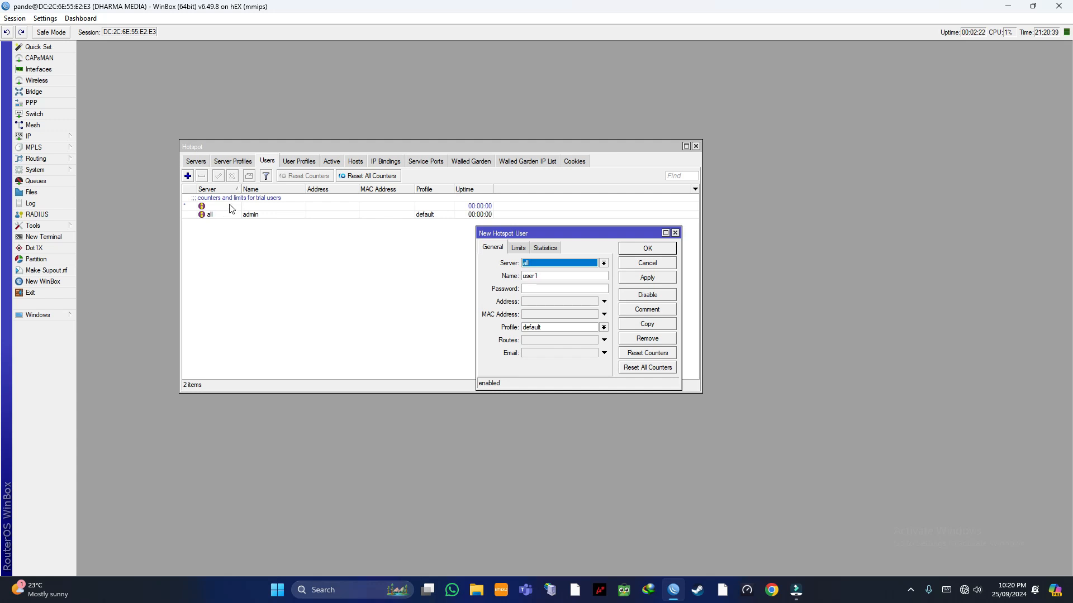
click(541, 277)
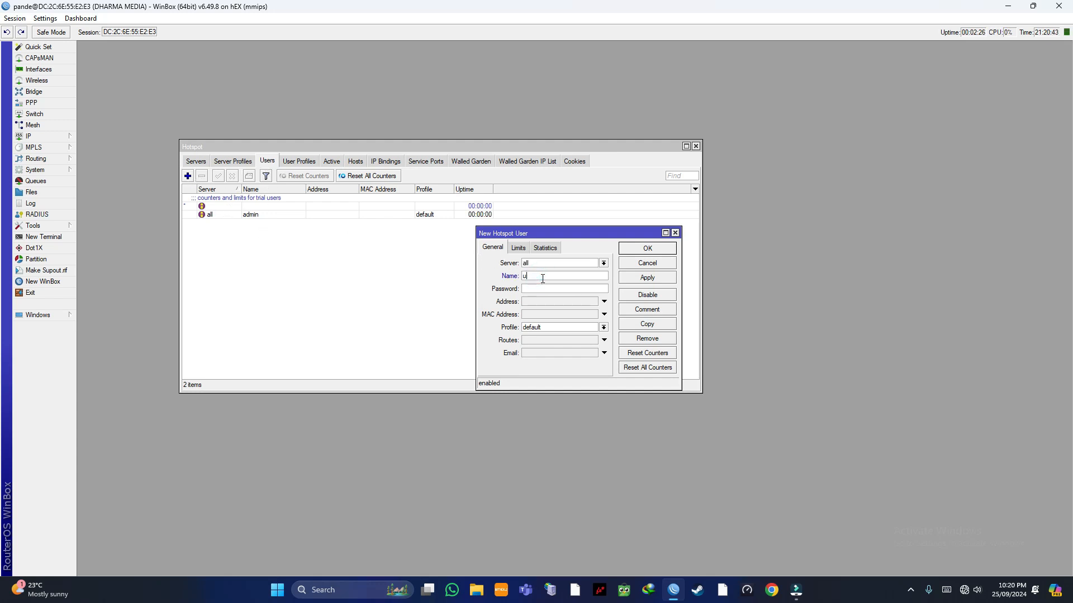
key(BackSpace)
text(pande)
click(528, 289)
Step: Assign the 3Mbps profile to the user, save it, and close the Hotspot window
click(545, 325)
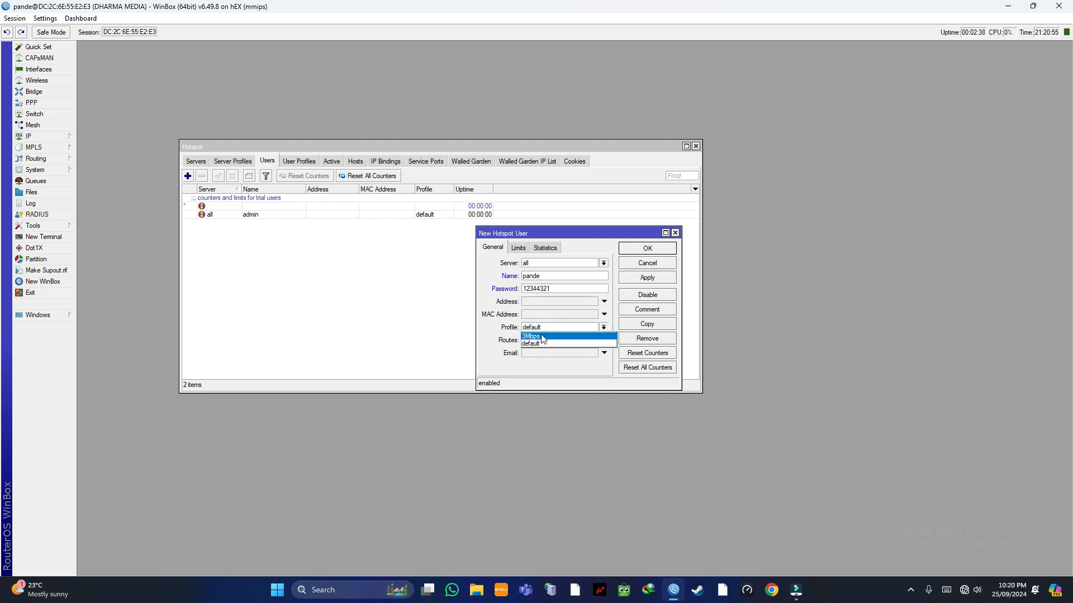
click(542, 337)
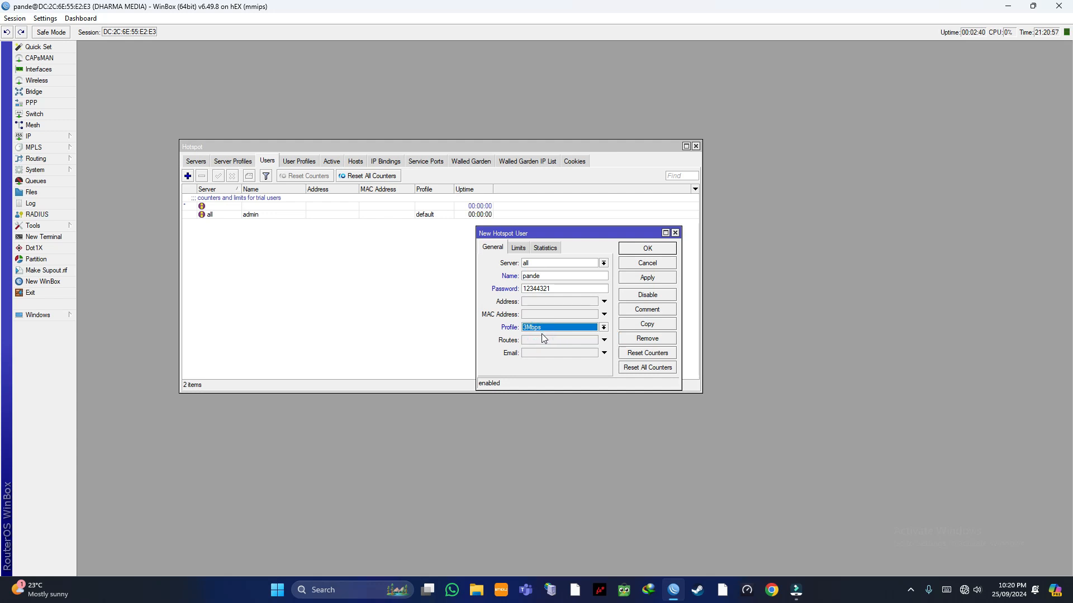
click(654, 281)
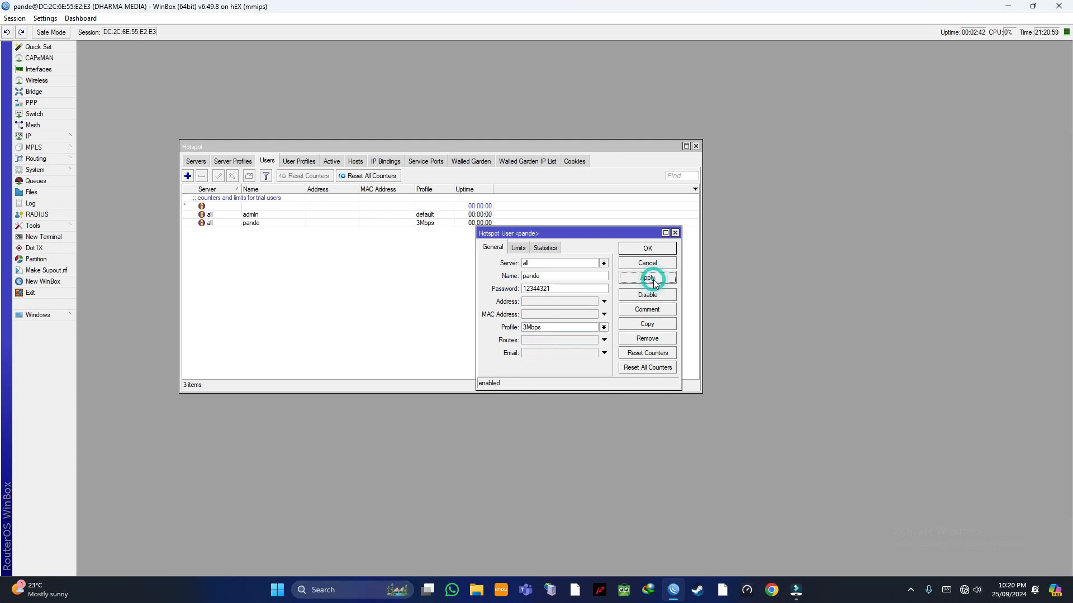
click(663, 250)
click(695, 146)
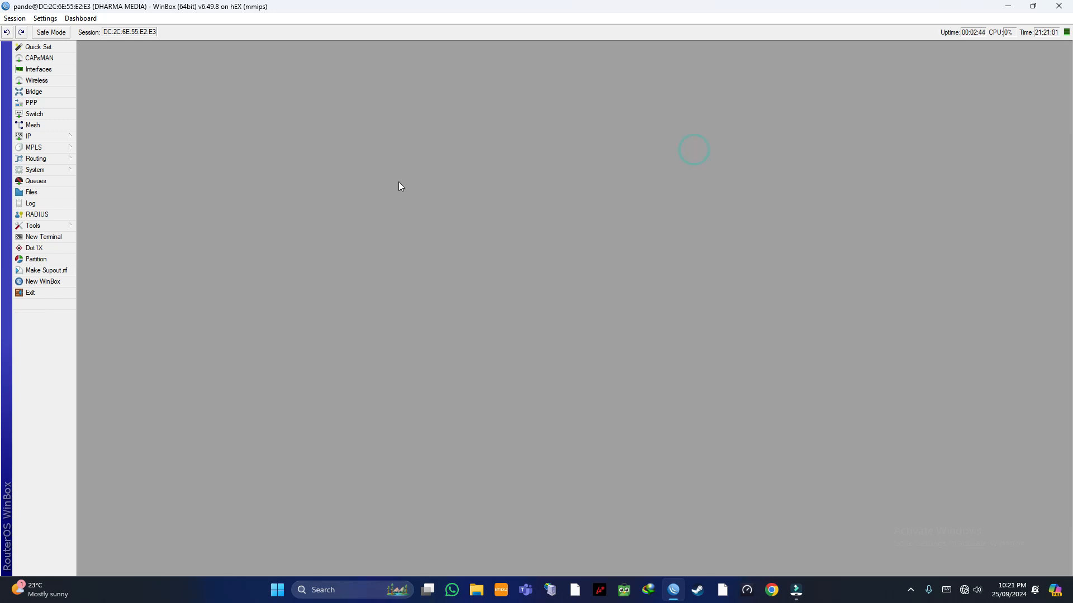
click(38, 70)
Step: Load 10.10.20.1 in Chrome to reach the hotspot login page
drag(292, 162, 173, 55)
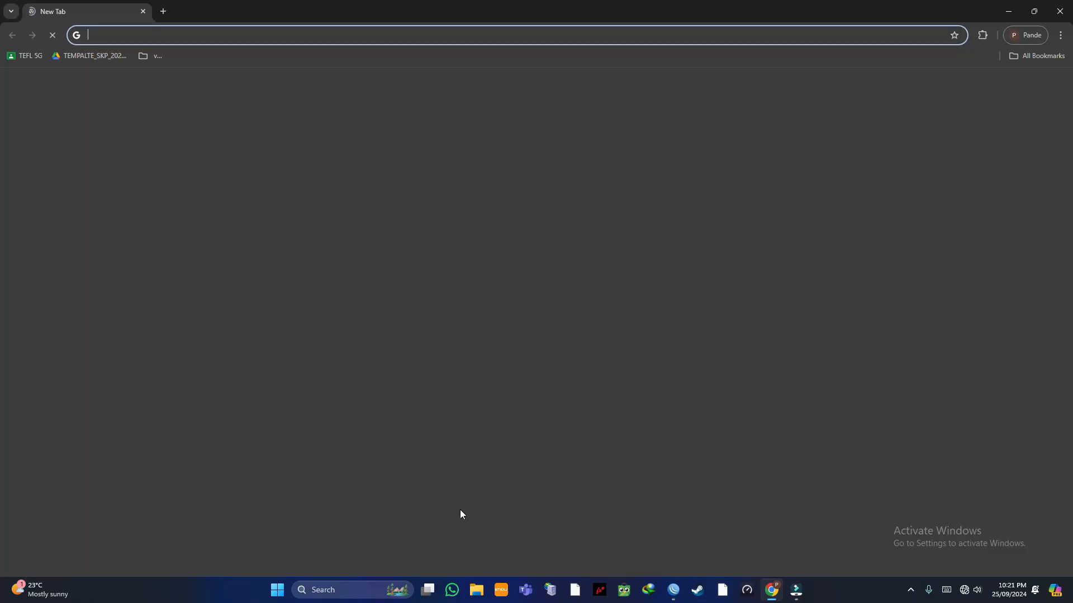
click(94, 36)
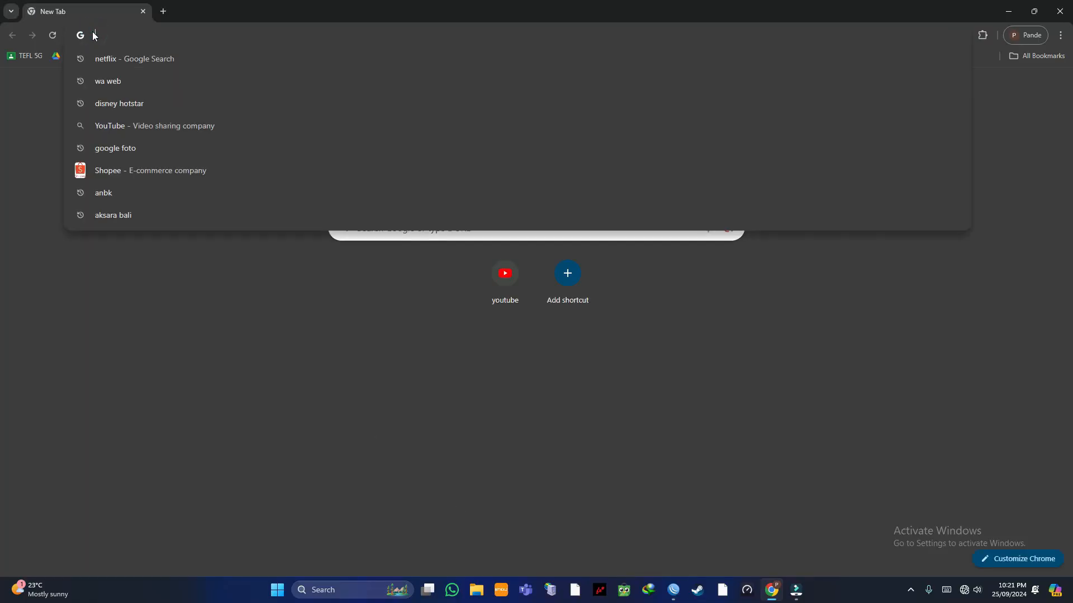
text(10)
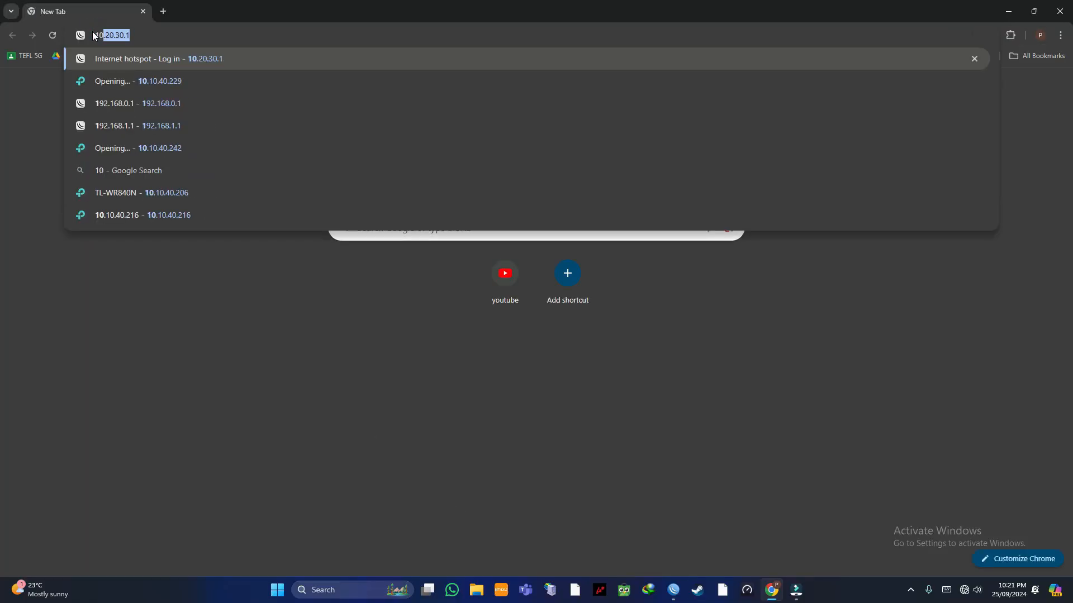
text(.20.)
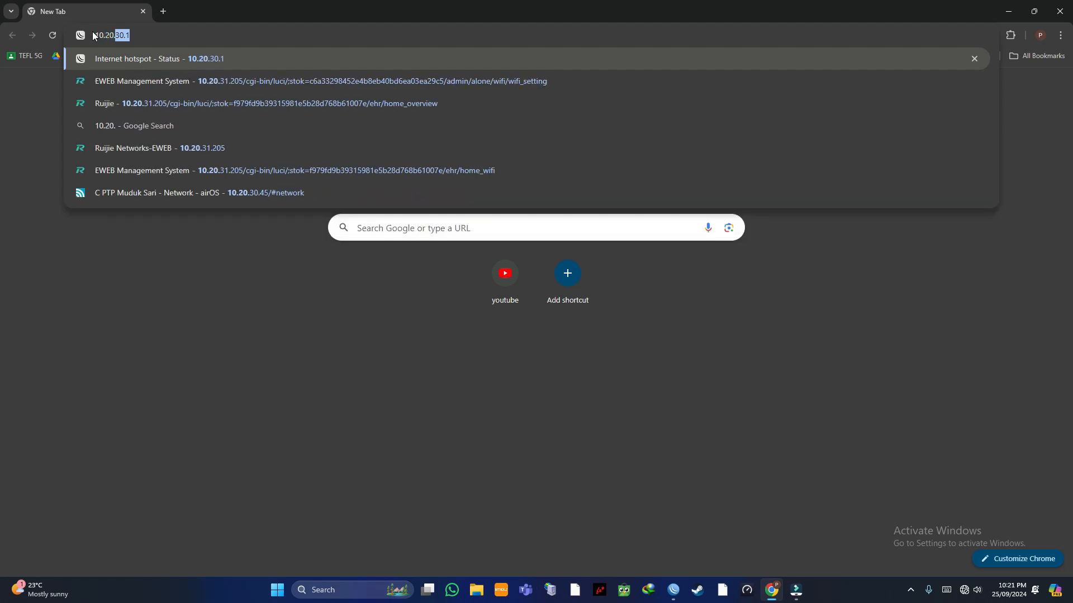
key(BackSpace)
key(BackSpace)
key(BackSpace)
key(BackSpace)
text(1)
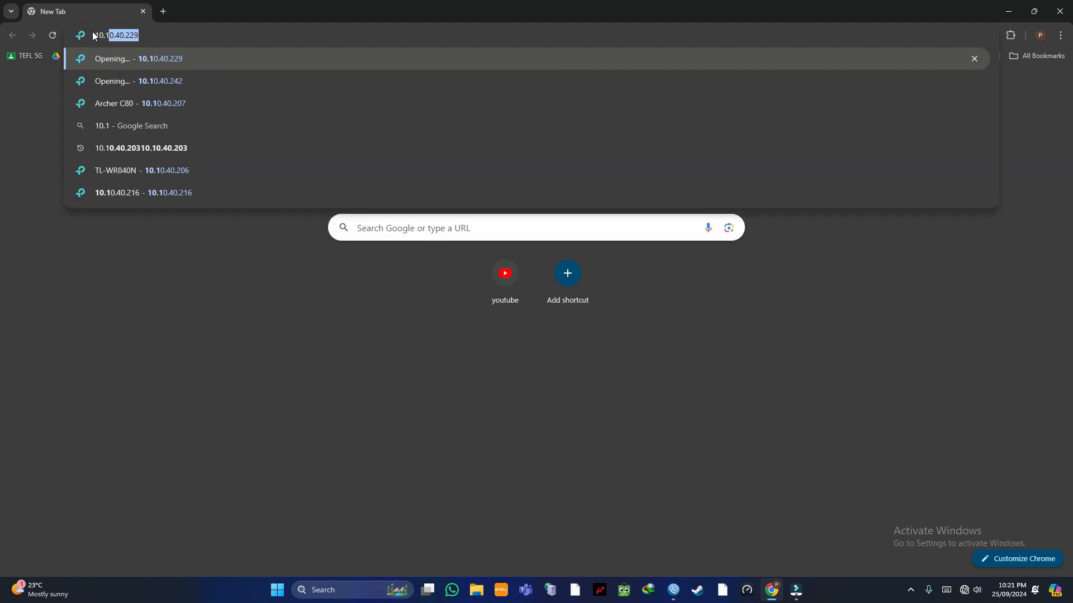
text(0.20.)
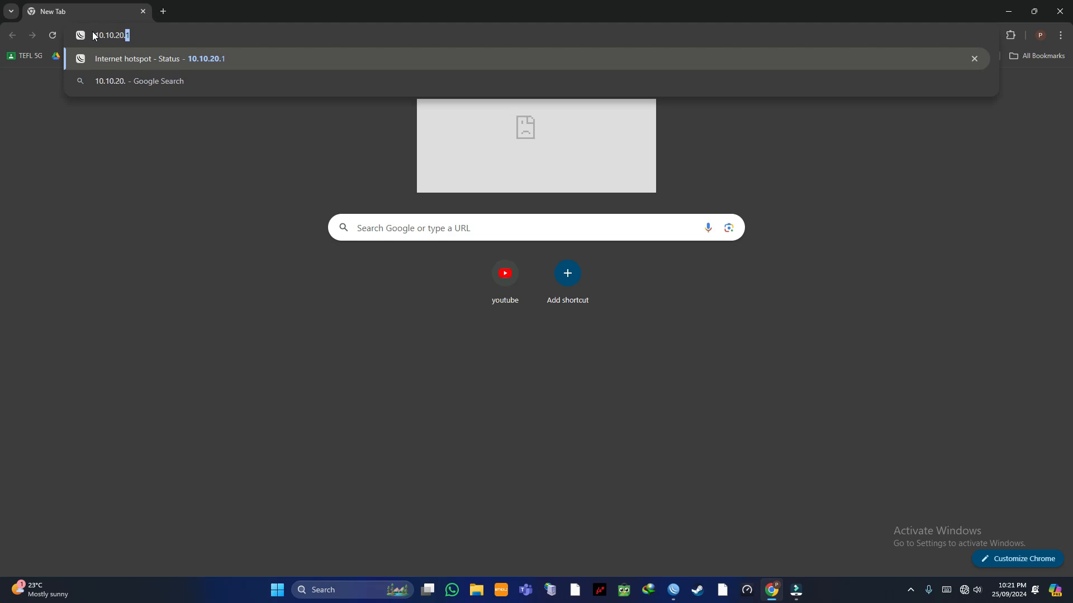
text(1)
key(Return)
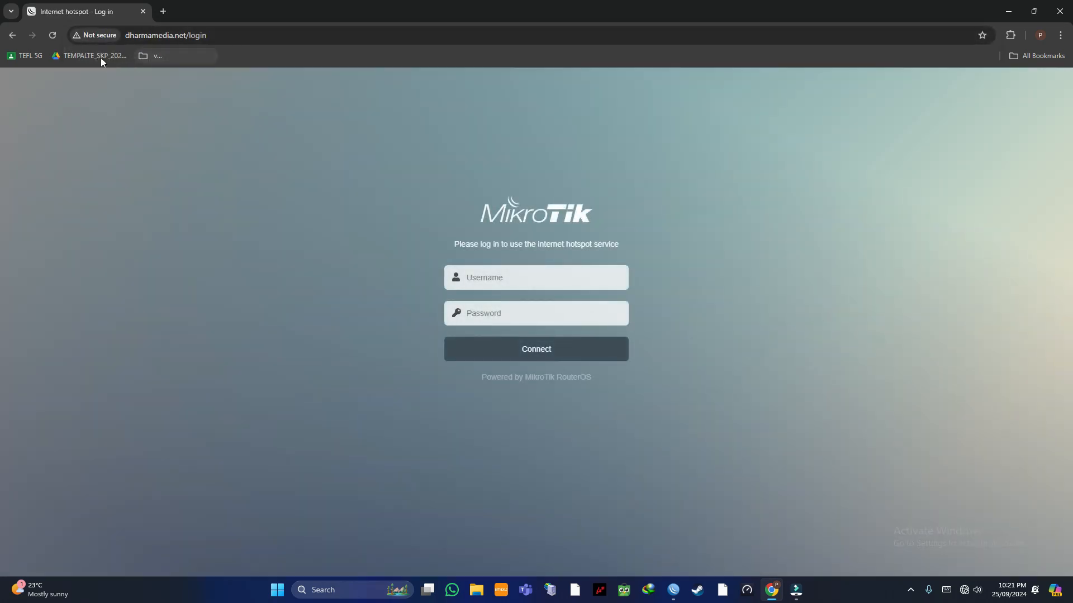
Step: Sign in on the hotspot login page with the new hotspot user's name and password
drag(231, 34, 133, 38)
click(153, 229)
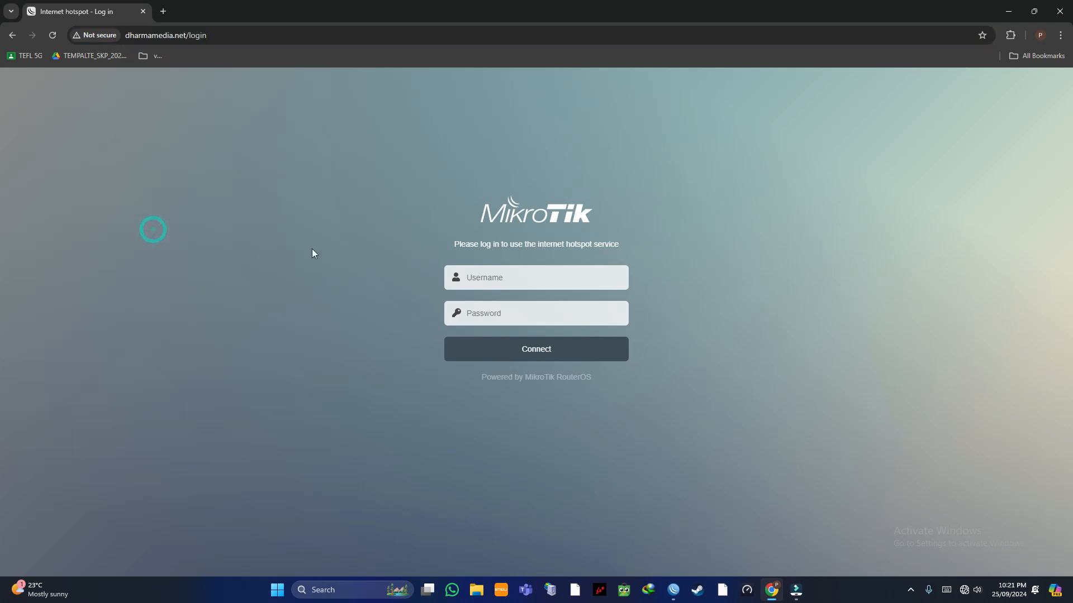
click(486, 280)
click(730, 296)
click(599, 283)
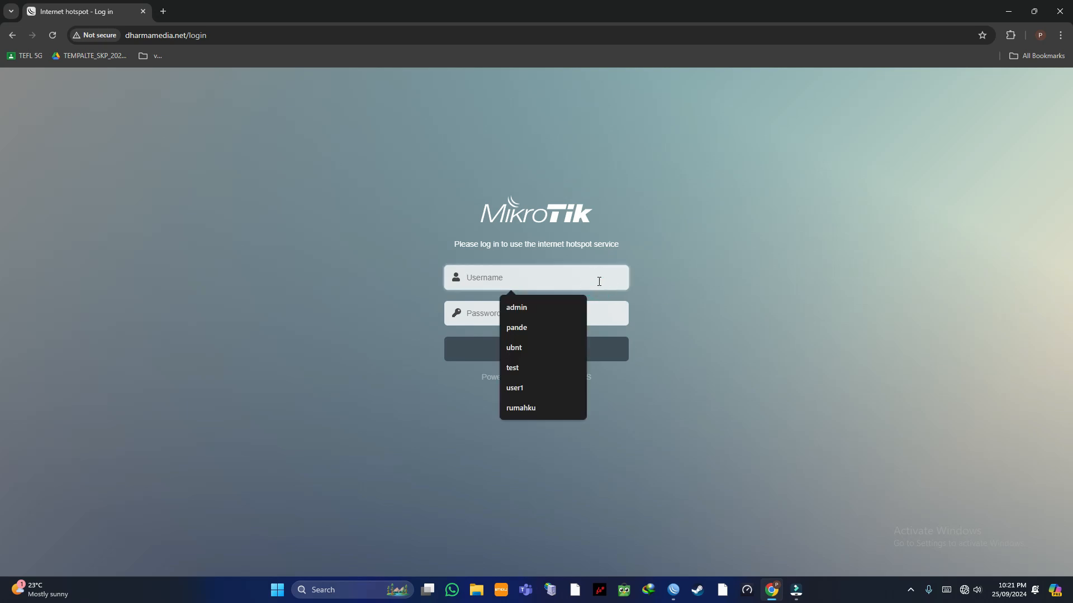
text(pande)
click(567, 309)
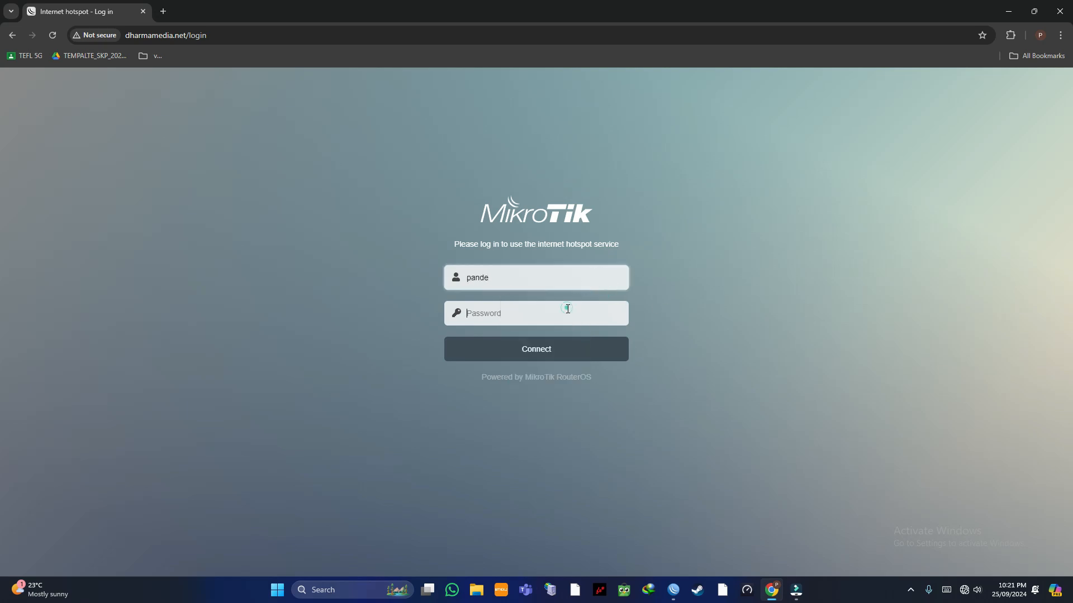
text(•••)
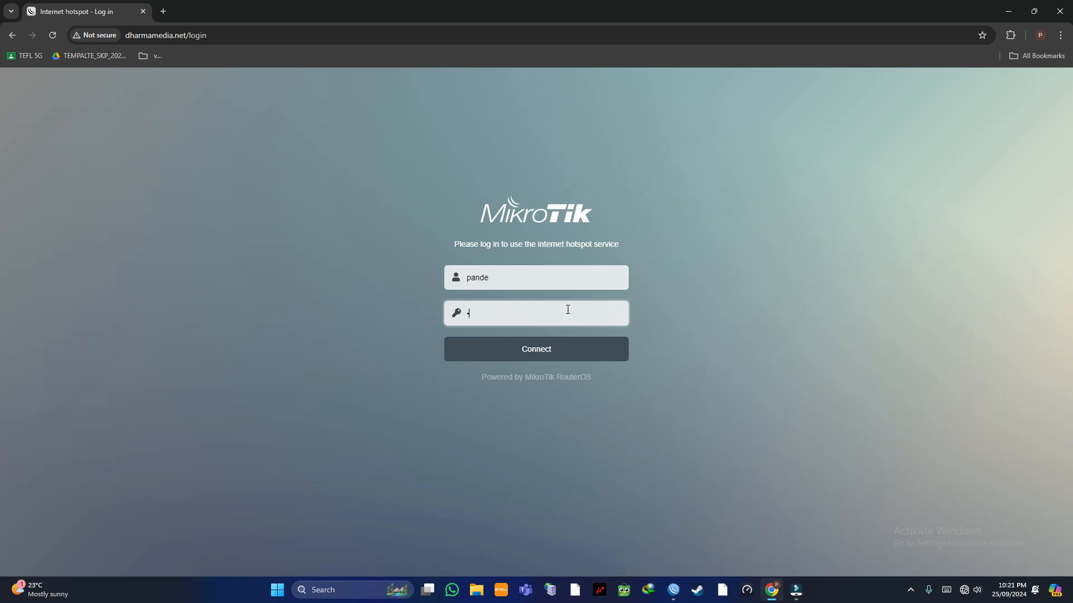
text(•••••)
click(575, 349)
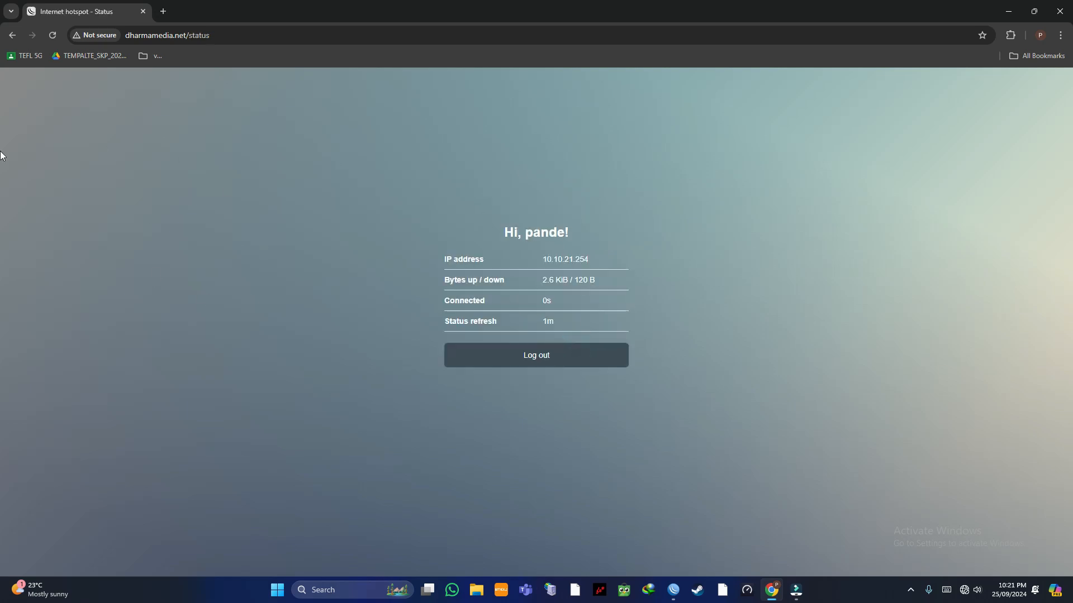
Step: Open a new browser tab, close the WinBox session, and reconnect to the router at 10.10.20.1
click(163, 12)
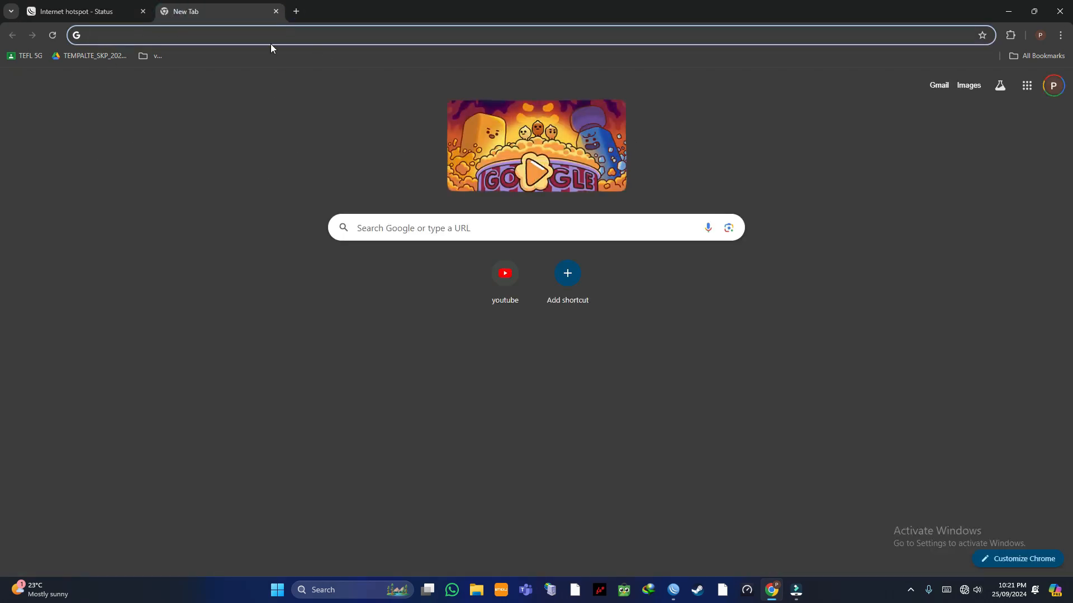
click(673, 590)
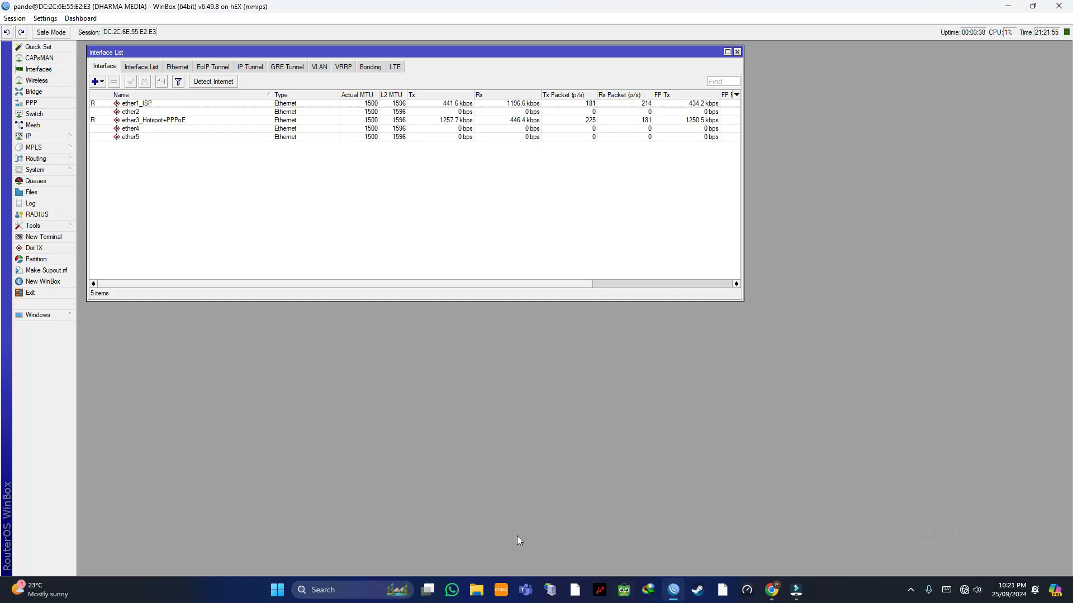
click(737, 51)
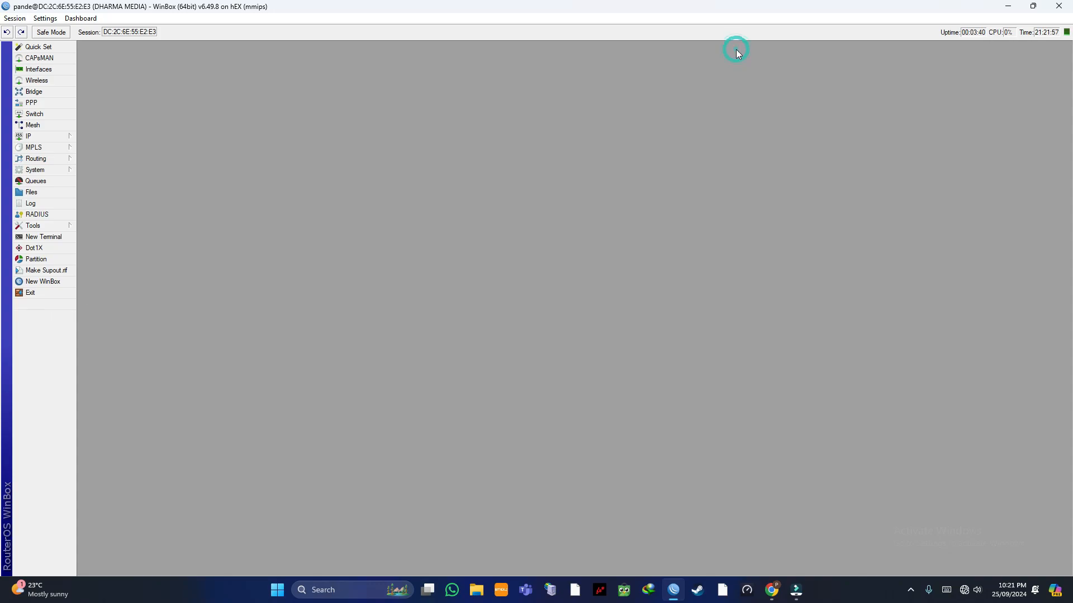
click(1058, 5)
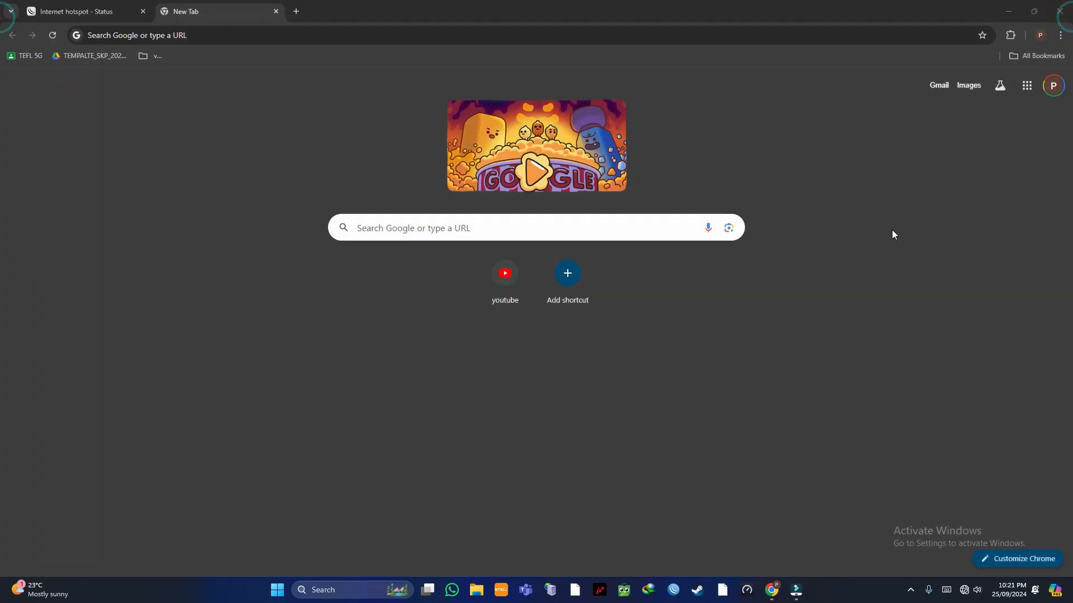
click(676, 591)
click(42, 138)
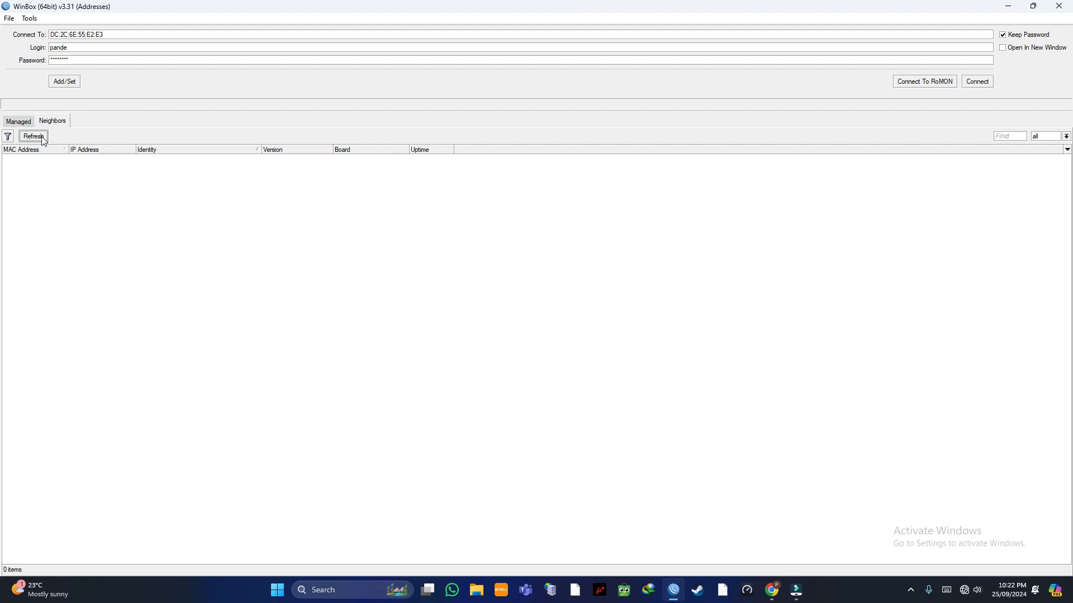
double_click(77, 159)
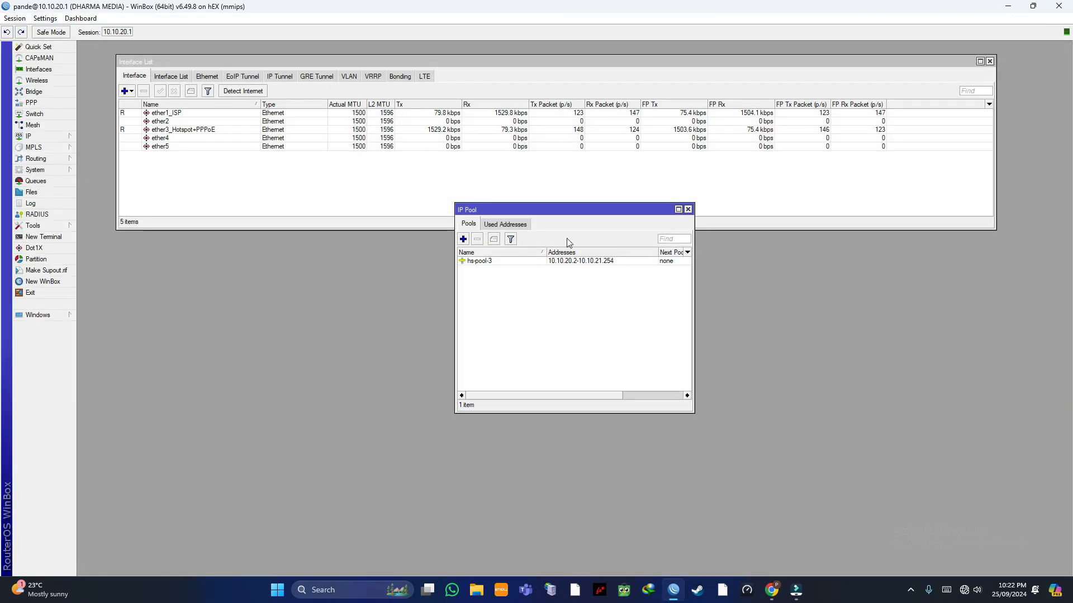
Step: Close IP Pool and show the live traffic monitor for the ether1_ISP interface
click(688, 208)
double_click(278, 113)
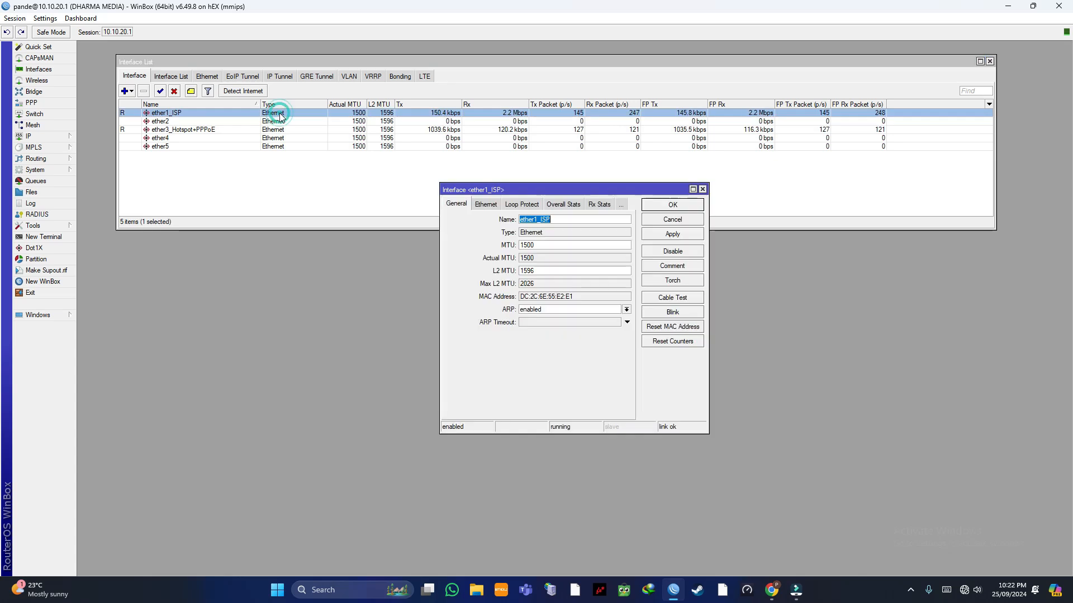
click(620, 205)
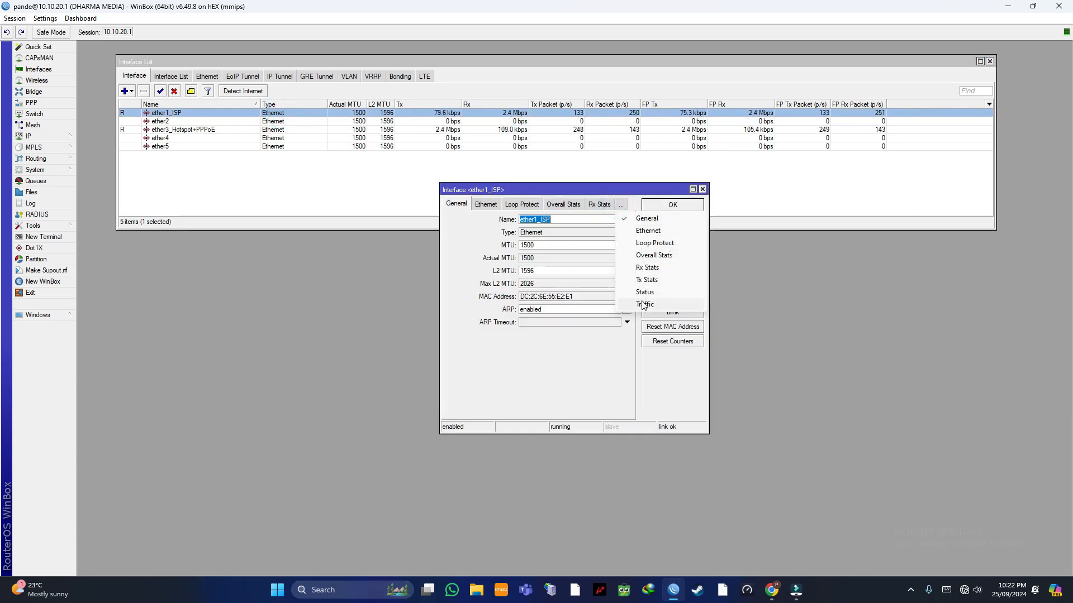
click(664, 301)
drag(503, 189, 641, 145)
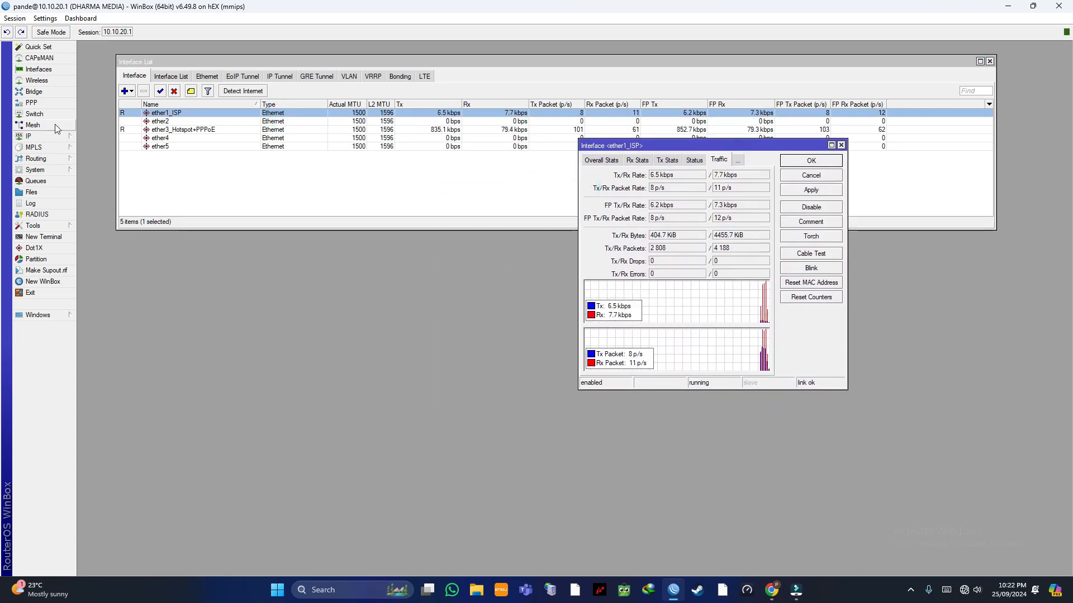
Step: Open the live traffic monitor for the 3M hotspot-pande simple queue
click(33, 181)
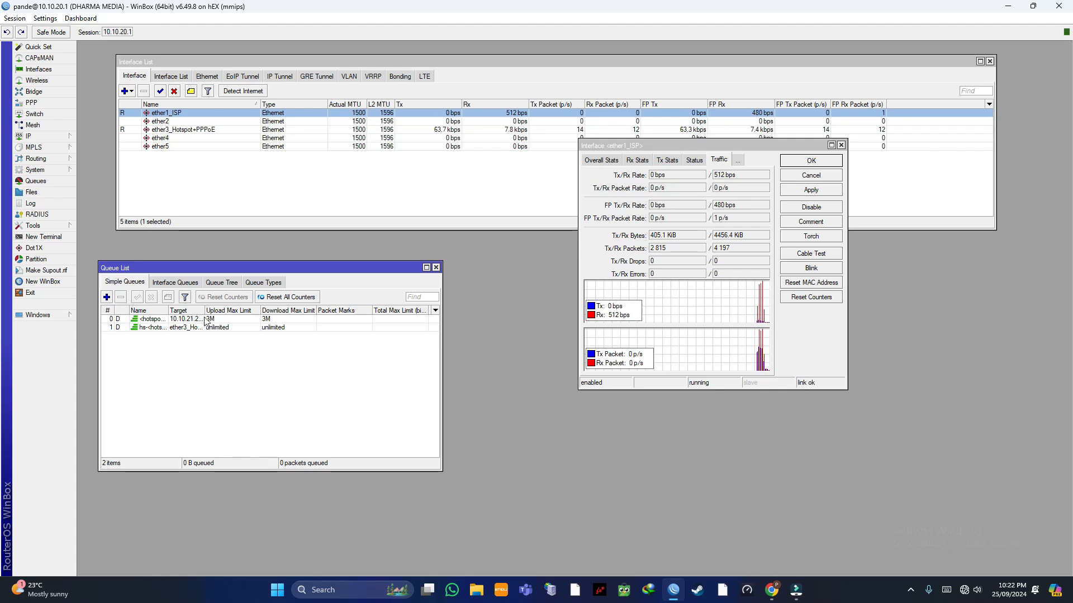
drag(204, 307, 262, 310)
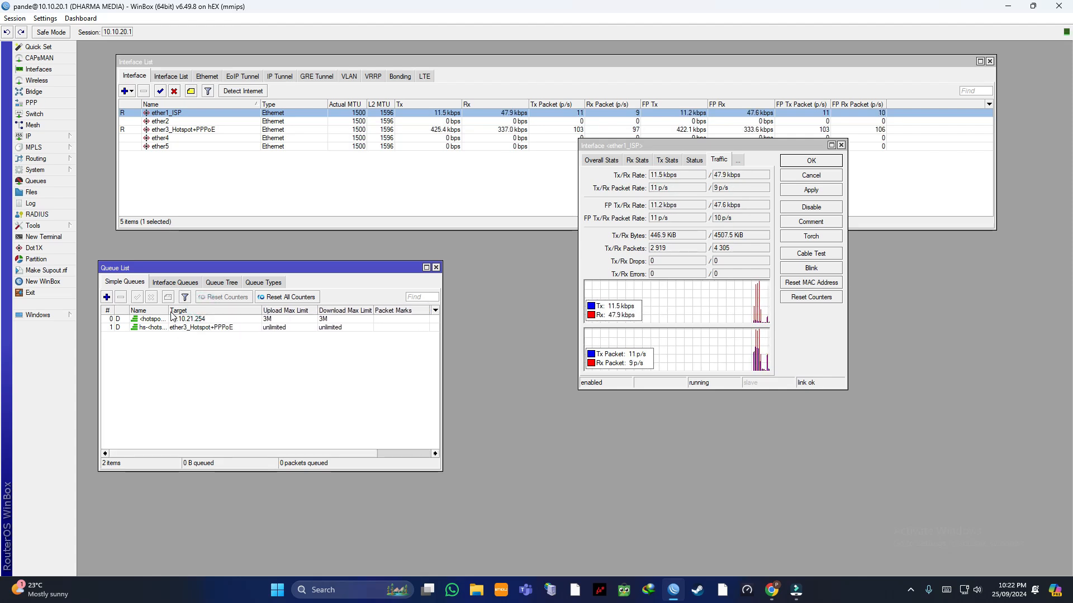
drag(168, 310, 203, 310)
double_click(235, 320)
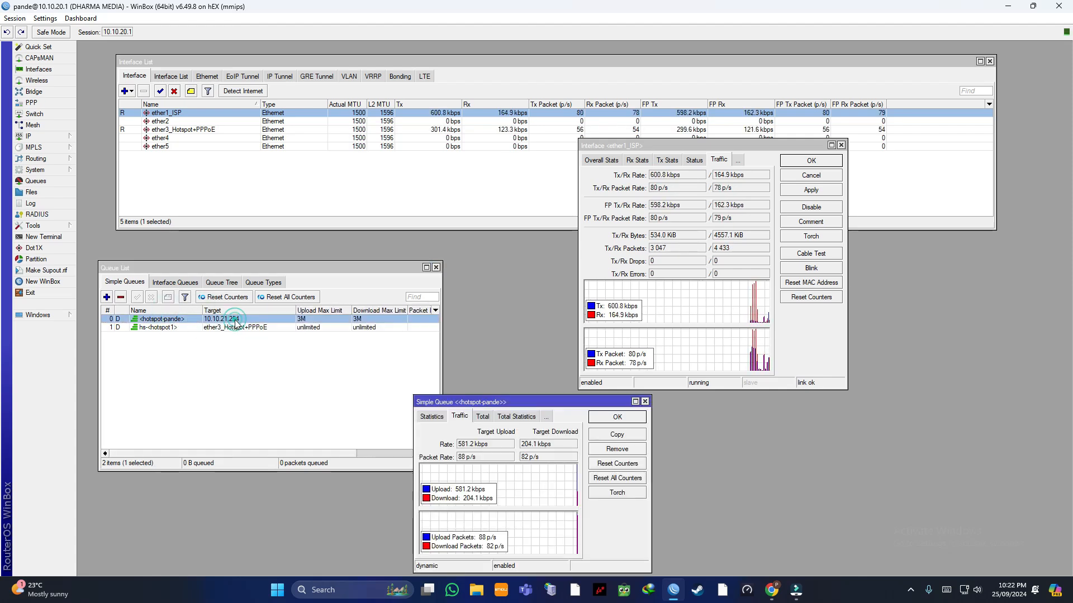
drag(491, 400, 432, 355)
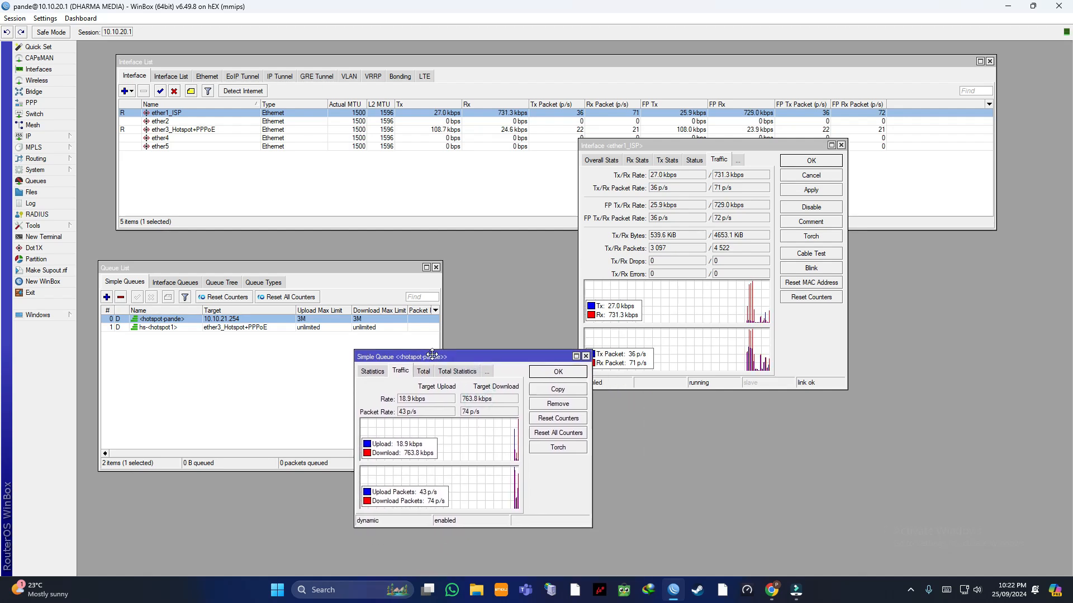
Step: Load speedtest.net in the new Chrome tab, with the Jakarta PT Primacom Interbuana server selected
click(772, 591)
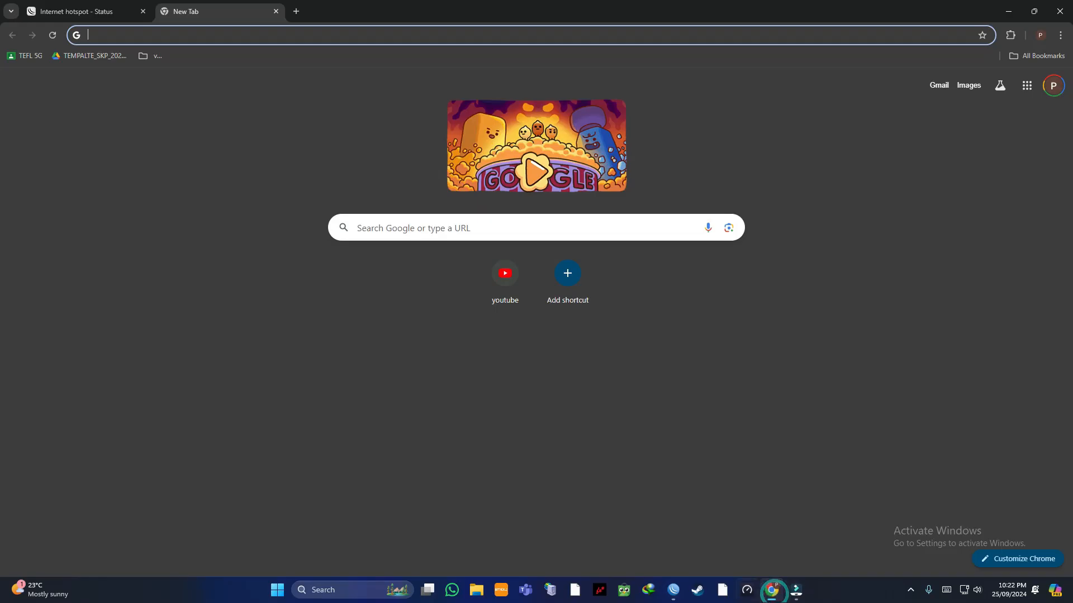
click(133, 37)
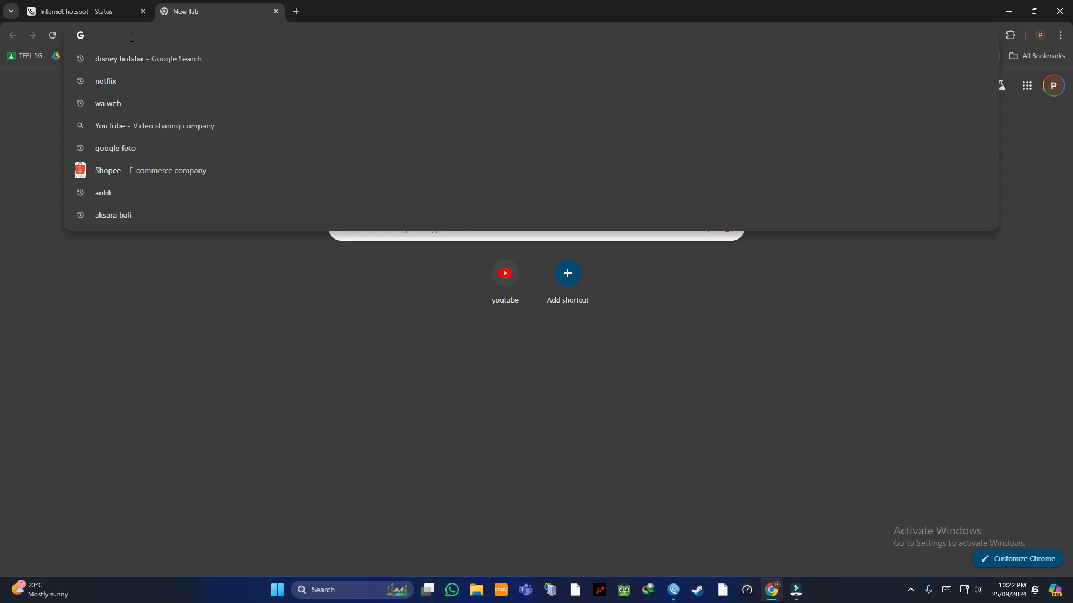
text(s)
key(Return)
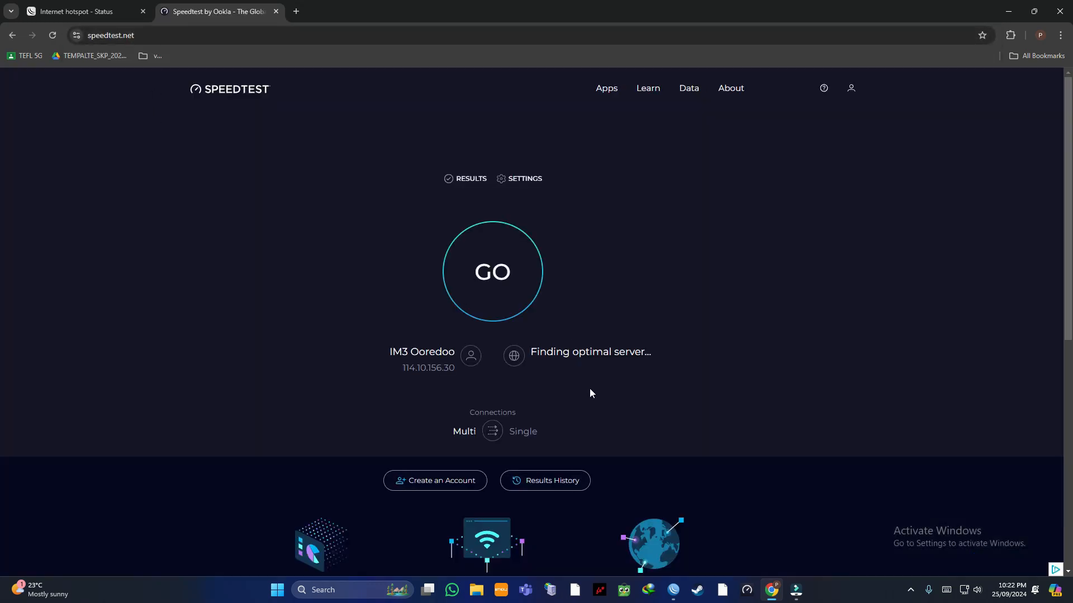
click(677, 588)
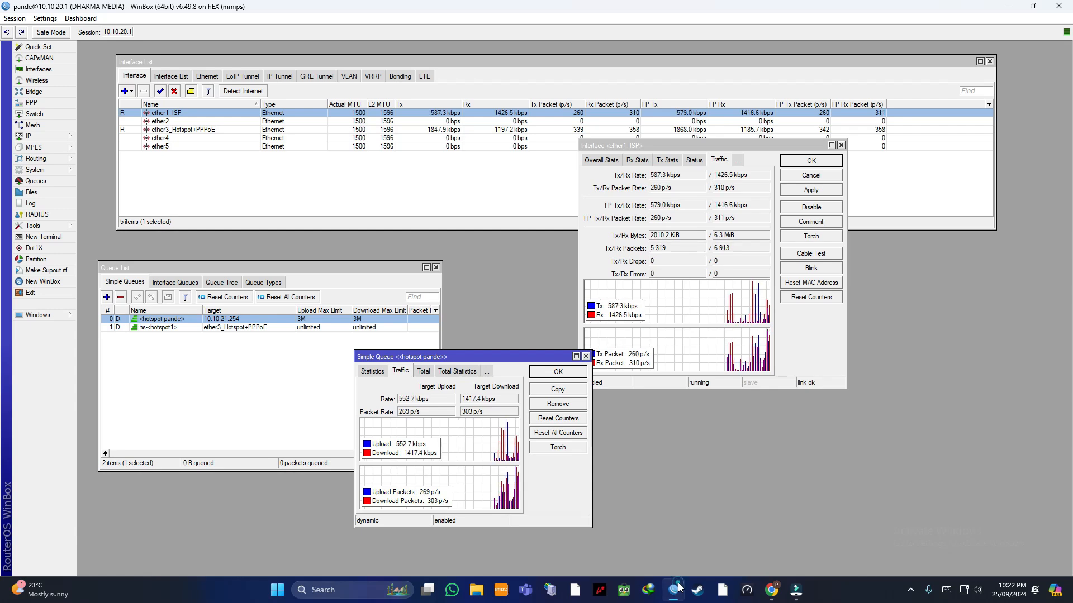
click(674, 589)
click(673, 589)
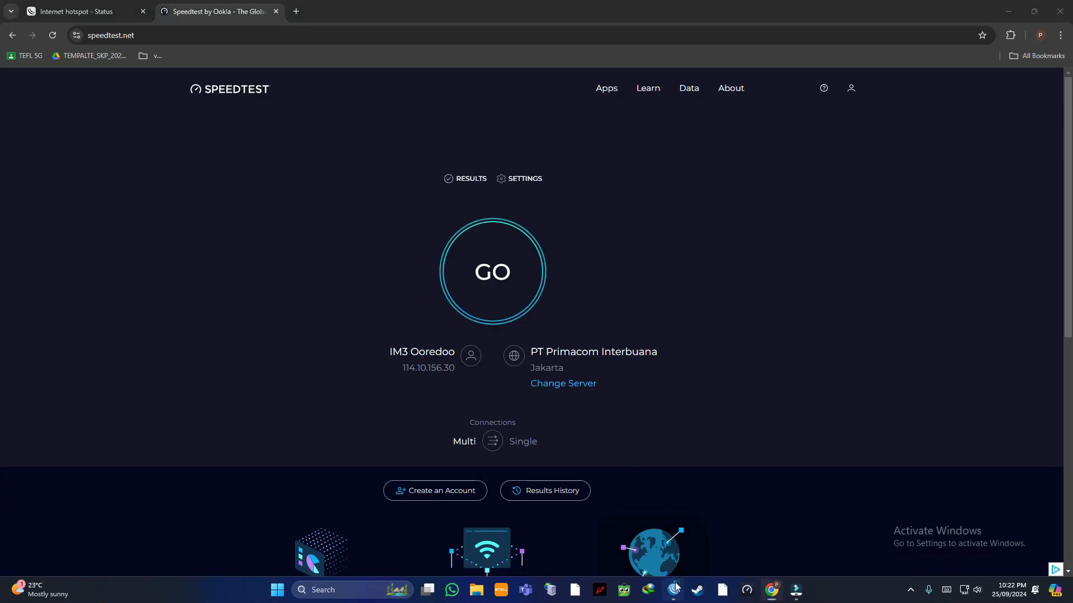
click(673, 589)
Step: Run the speed test while watching the queue graph, getting a 2.82 Mbps download
click(494, 272)
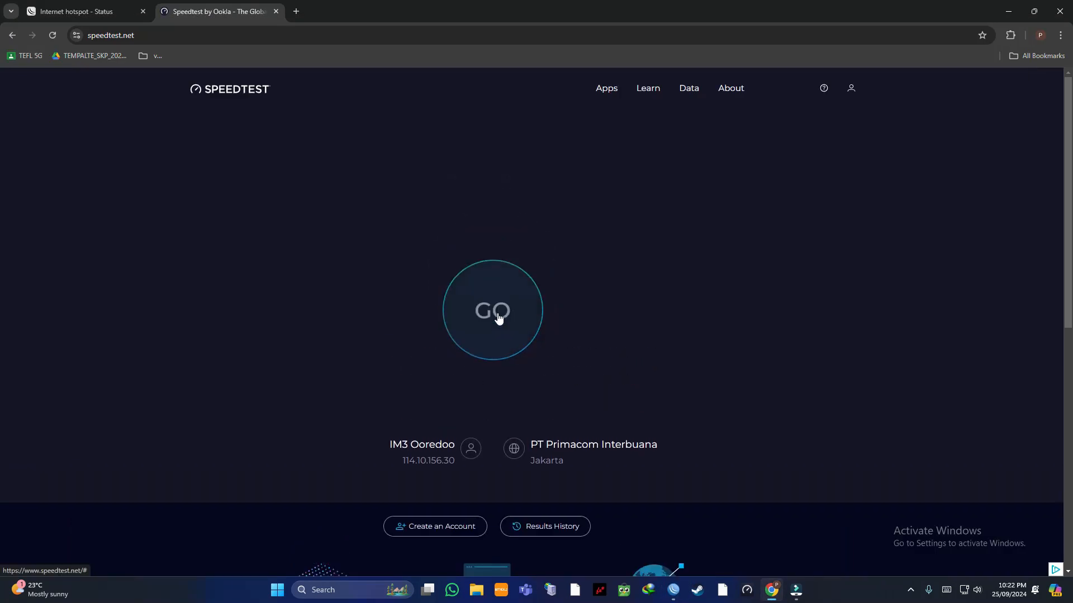
click(673, 589)
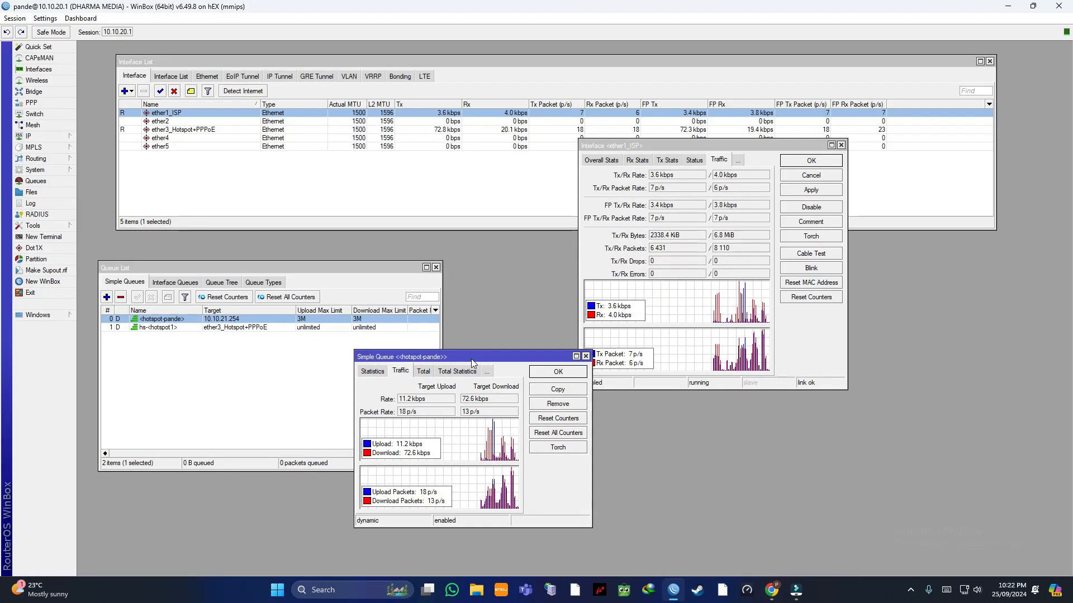
drag(471, 358, 436, 185)
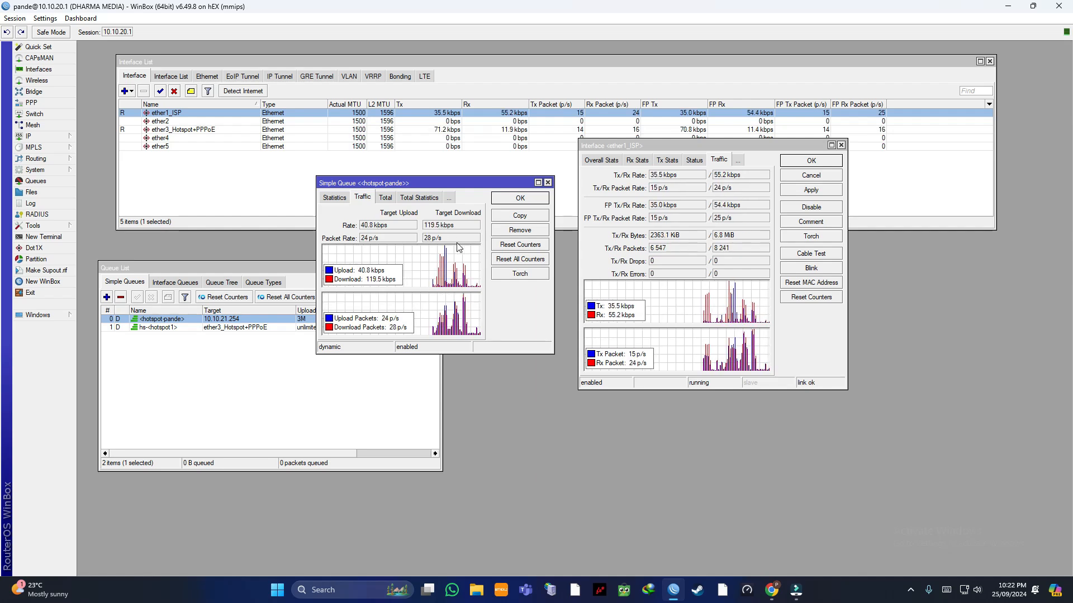
click(772, 590)
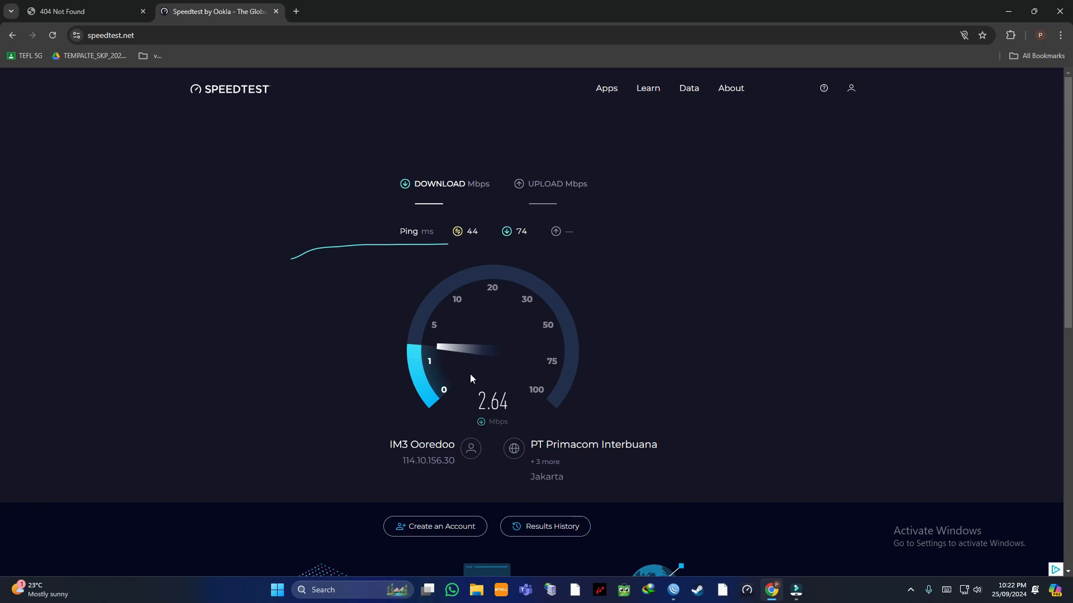
click(675, 591)
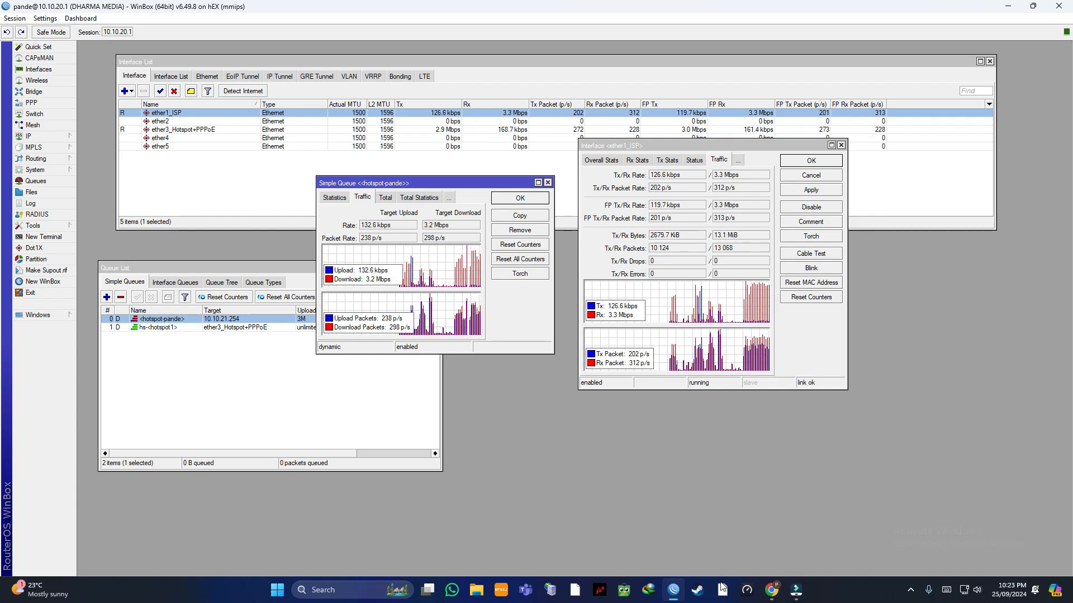
click(774, 595)
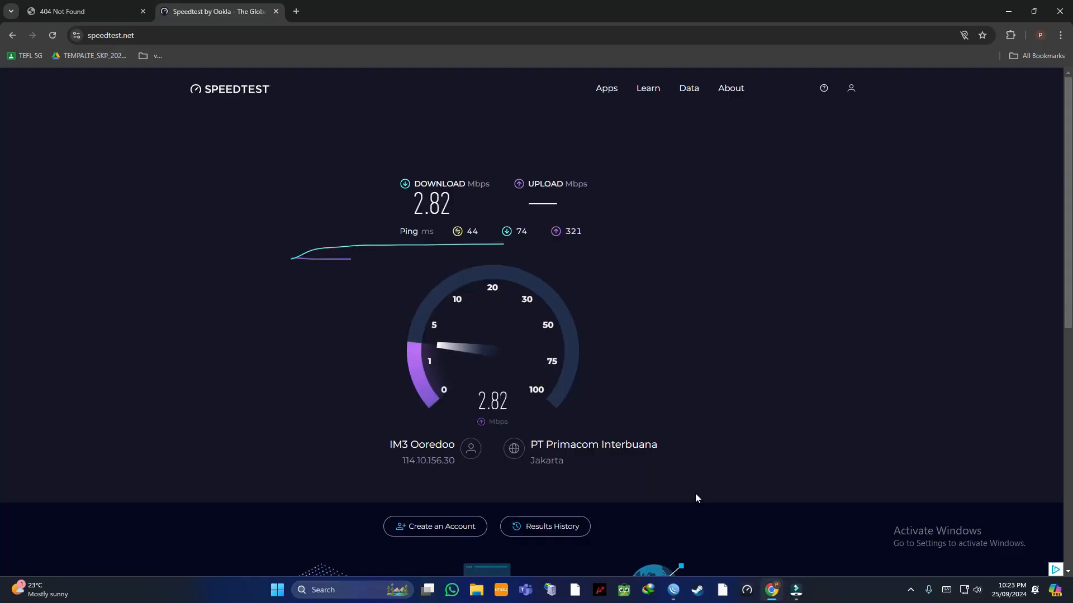
Step: Place the ether1_ISP and hotspot-pande monitors side by side, showing upload capped near 3 Mbps
click(673, 590)
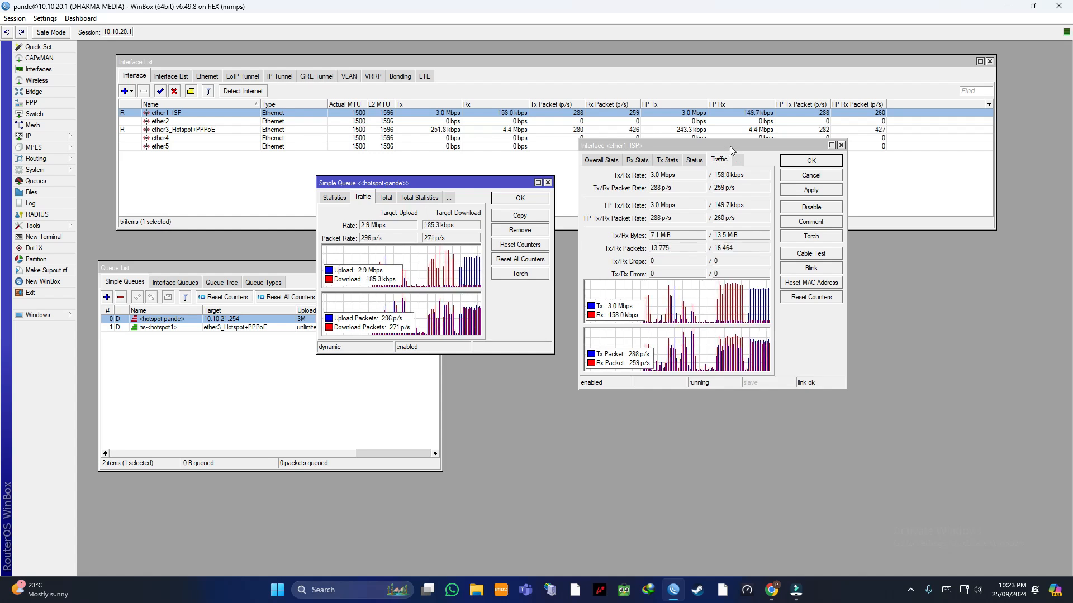
drag(726, 144, 732, 190)
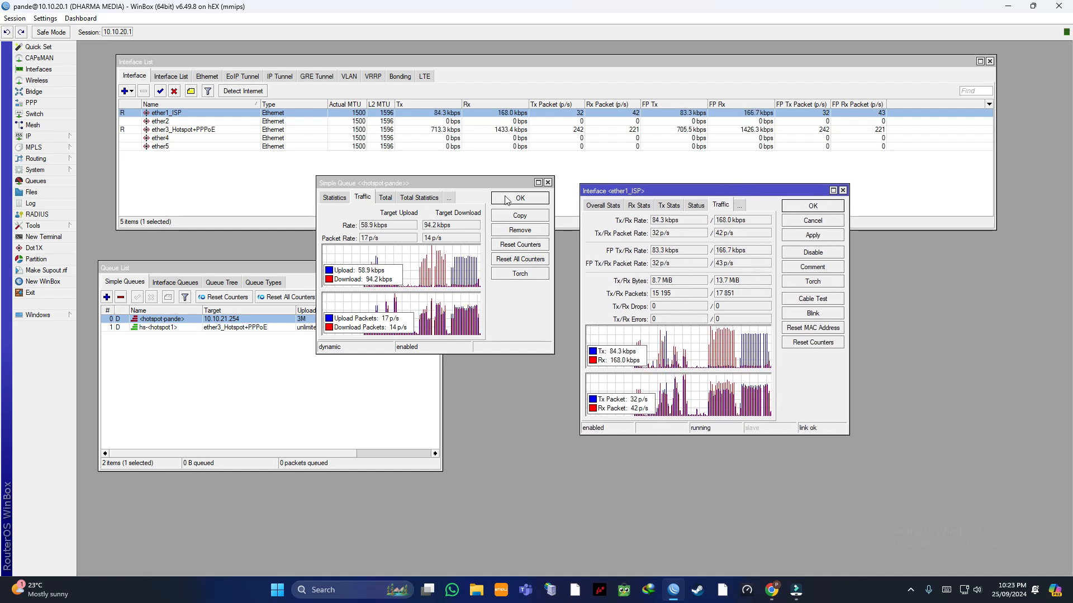
mouse_move(513, 185)
mouse_down()
mouse_move(459, 175)
mouse_move(508, 201)
mouse_move(515, 186)
mouse_up()
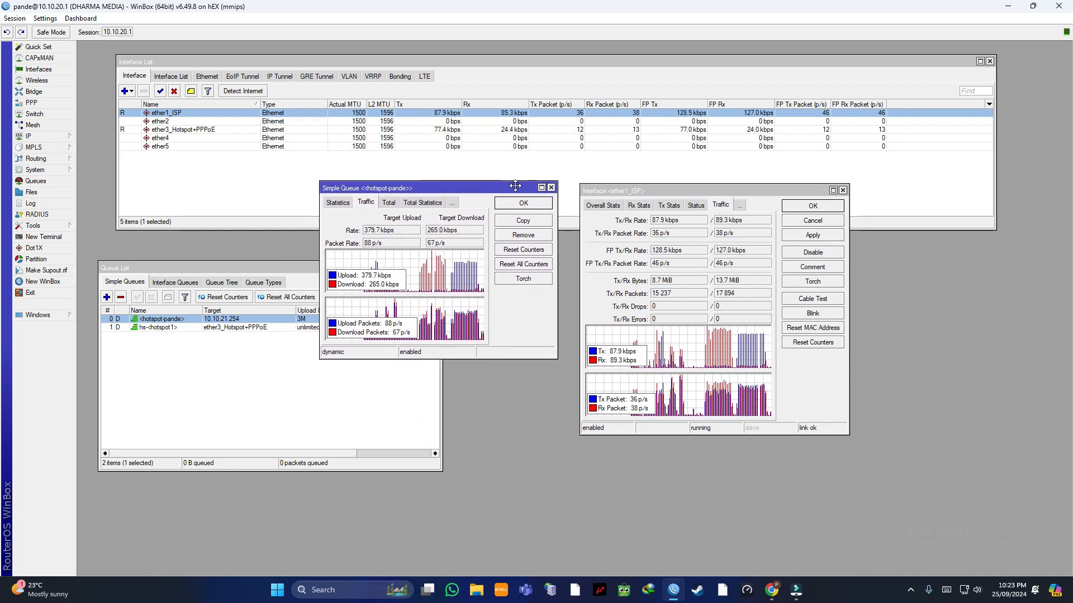
drag(604, 190, 652, 186)
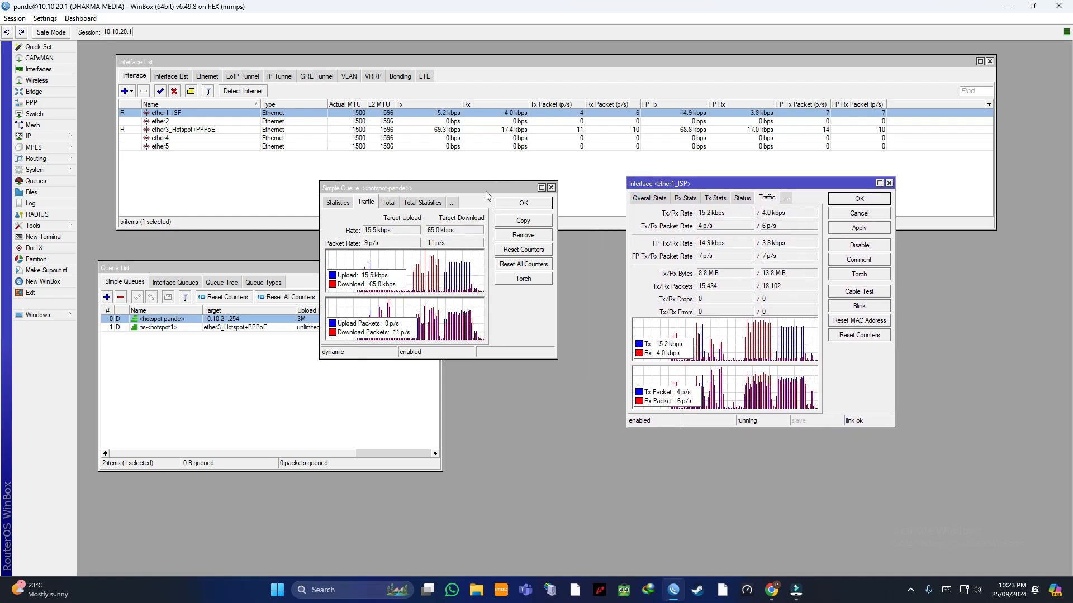
drag(485, 191, 541, 186)
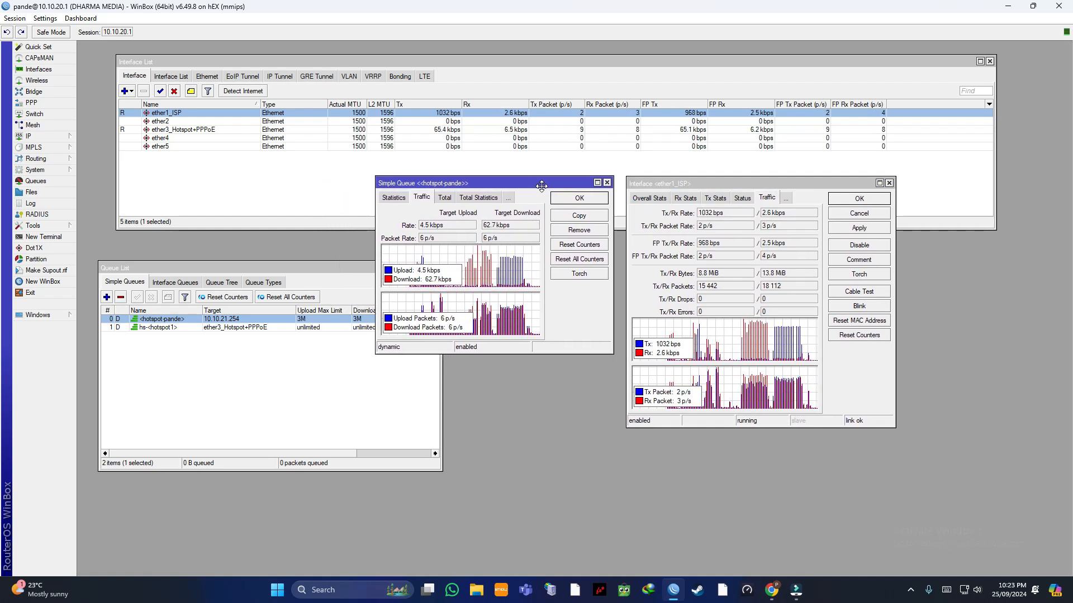